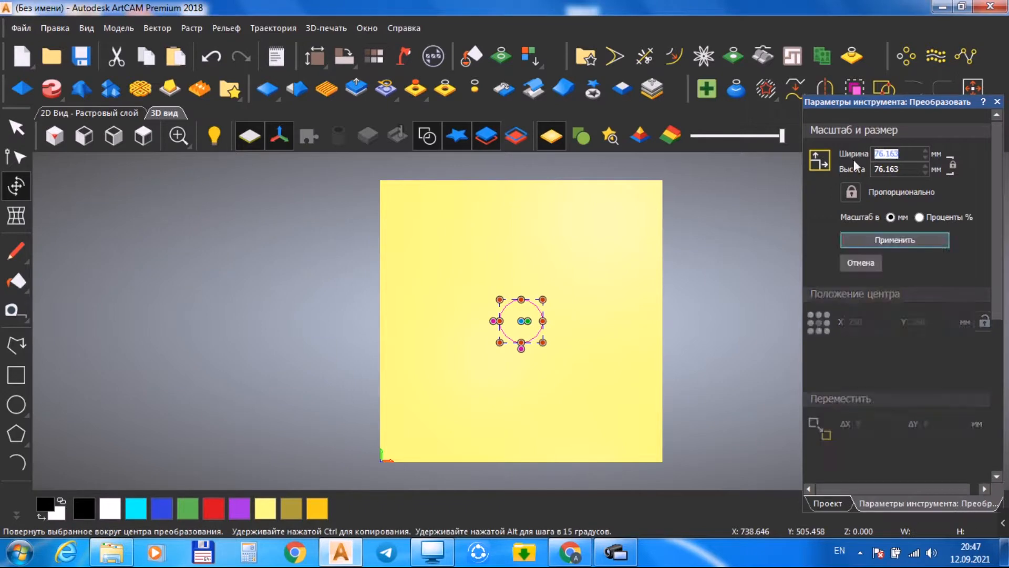
Set the circle's size to 100 x 100 mm and place an acanthus leaf relief from the library centred on the sheet.
{"action": "key", "text": "Return"}
{"action": "left_click", "coordinate": [230, 88]}
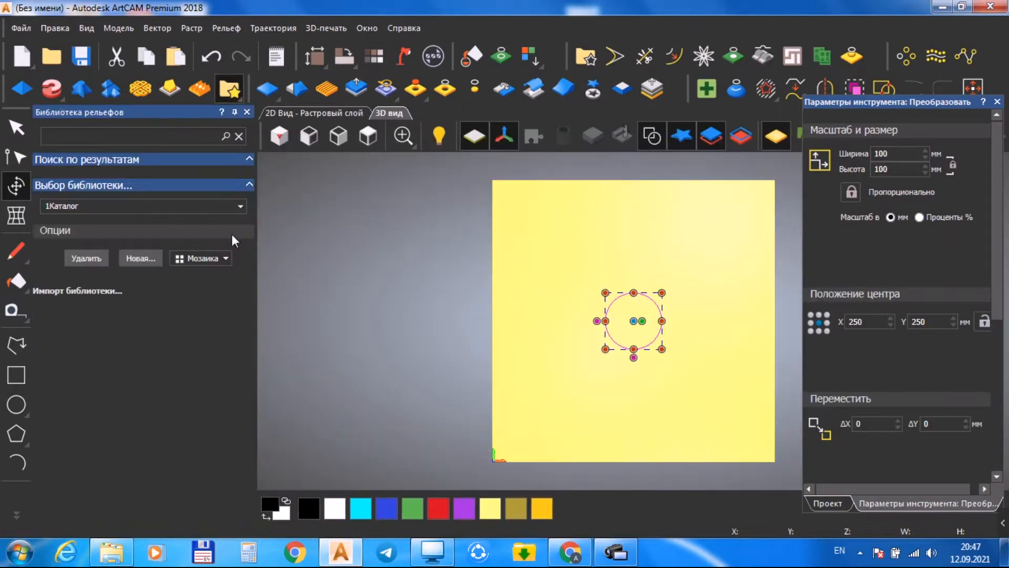
{"action": "left_click_drag", "start_coordinate": [250, 138], "coordinate": [247, 355]}
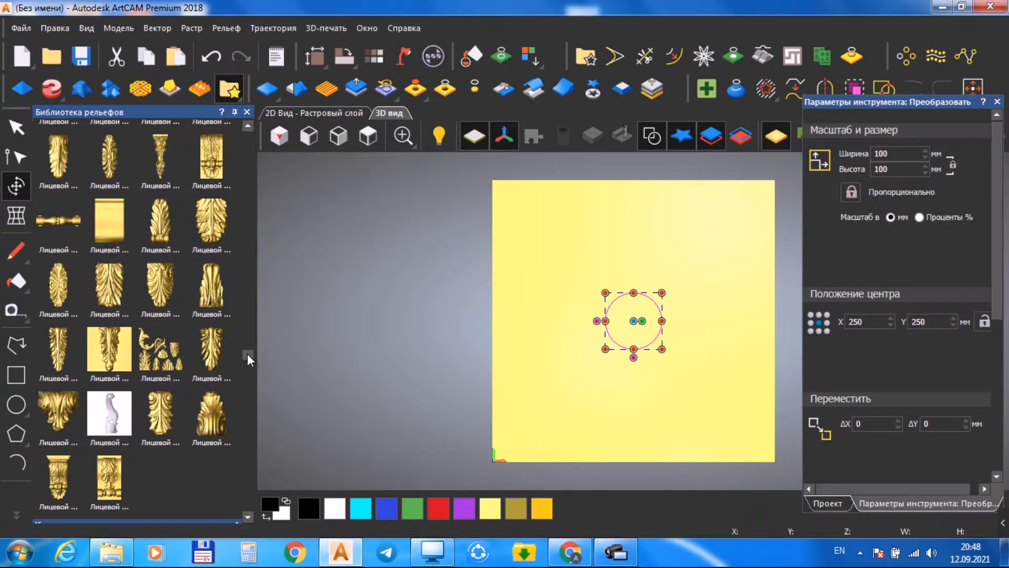
{"action": "left_click", "coordinate": [205, 233]}
{"action": "left_click", "coordinate": [971, 89]}
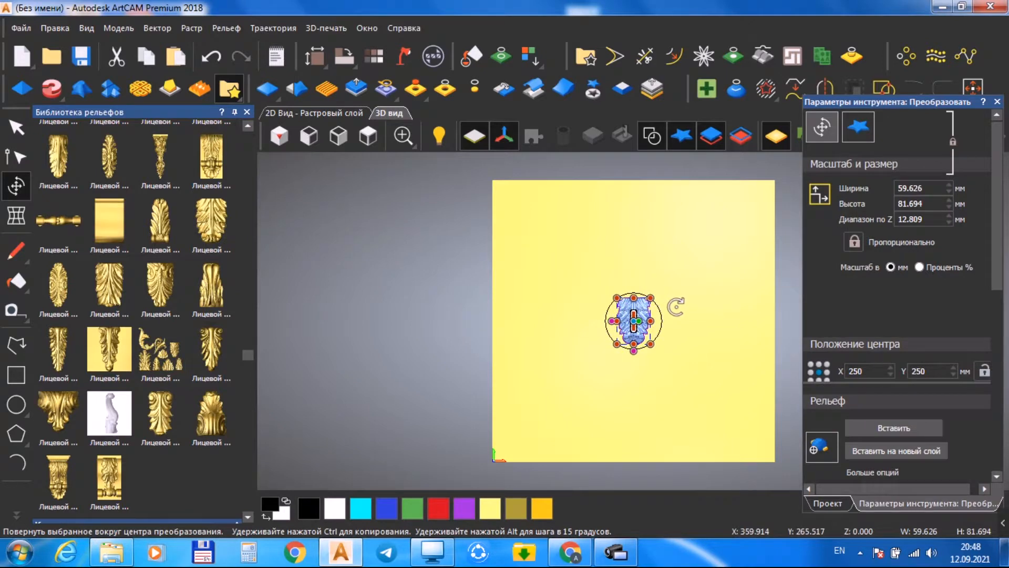
Turn the leaf relief 180°, place it above the circle on the vertical centreline and stretch its height to about 104 mm.
{"action": "scroll", "coordinate": [676, 306], "scroll_direction": "up", "scroll_amount": 3}
{"action": "left_click_drag", "start_coordinate": [661, 308], "coordinate": [420, 364], "text": "alt"}
{"action": "left_click_drag", "start_coordinate": [523, 387], "coordinate": [514, 242], "text": "alt"}
{"action": "scroll", "coordinate": [744, 368], "scroll_direction": "down", "scroll_amount": 3}
{"action": "scroll", "coordinate": [684, 306], "scroll_direction": "up", "scroll_amount": 2}
{"action": "left_click_drag", "start_coordinate": [638, 254], "coordinate": [639, 222]}
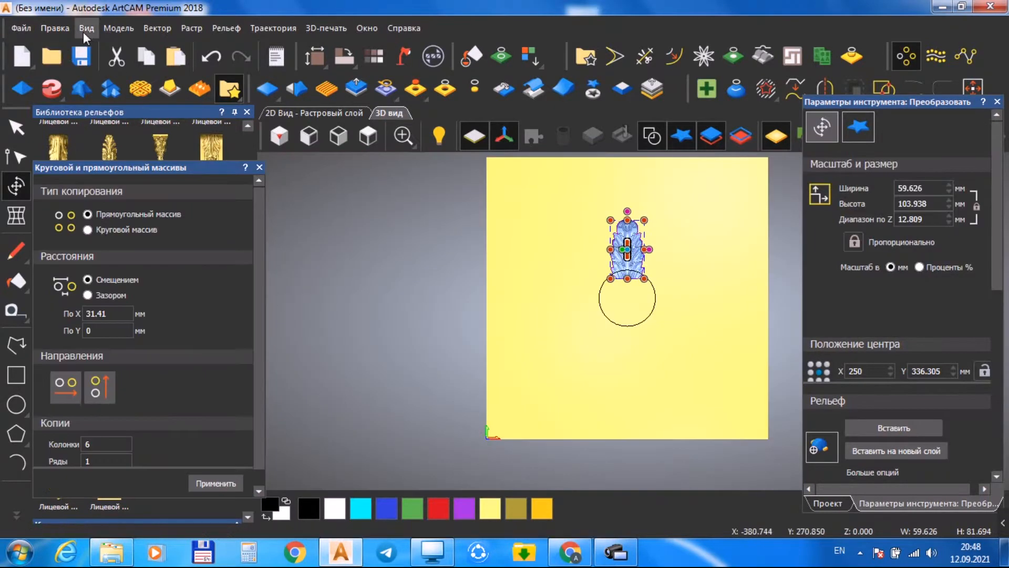
Move the model's origin to the centre of the sheet.
{"action": "left_click", "coordinate": [85, 28]}
{"action": "left_click", "coordinate": [134, 65]}
{"action": "left_click", "coordinate": [520, 347]}
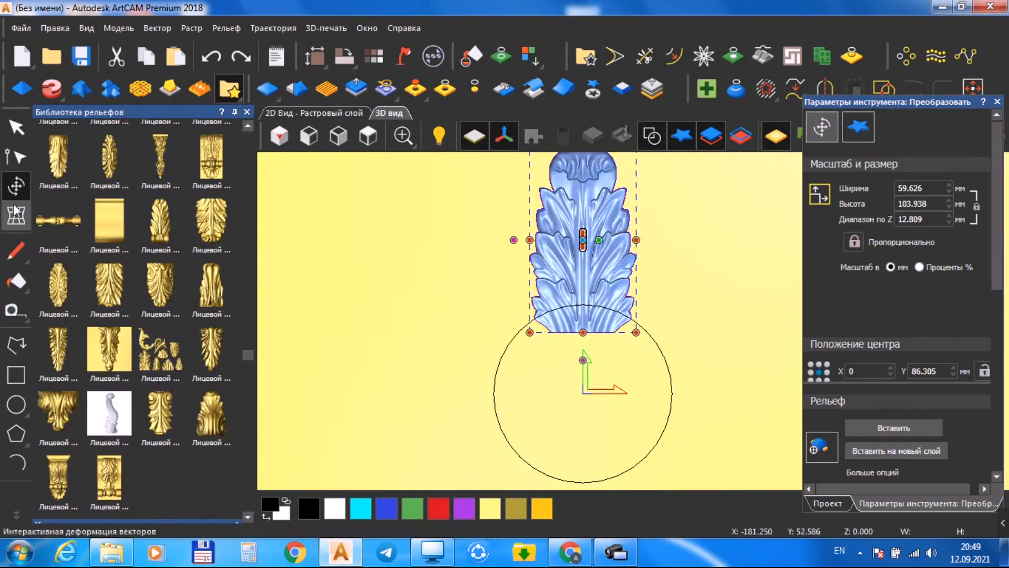
Interactively deform the leaf relief by bending the lower edge of its envelope into a smooth arc that follows the circle.
{"action": "left_click", "coordinate": [15, 213]}
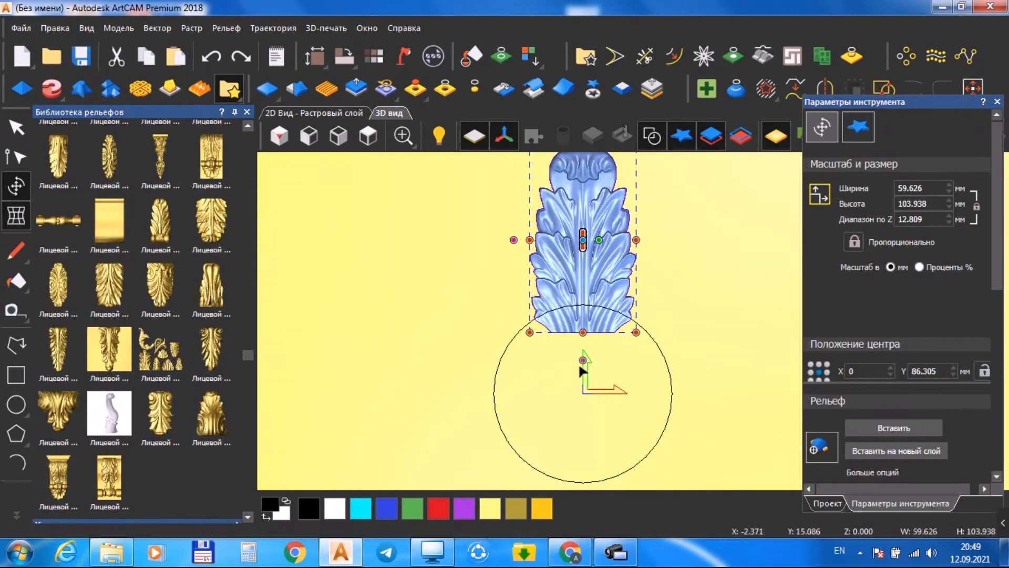
{"action": "scroll", "coordinate": [576, 352], "scroll_direction": "up", "scroll_amount": 4}
{"action": "left_click_drag", "start_coordinate": [571, 336], "coordinate": [572, 307]}
{"action": "left_click_drag", "start_coordinate": [683, 337], "coordinate": [688, 324]}
{"action": "left_click_drag", "start_coordinate": [462, 338], "coordinate": [454, 321]}
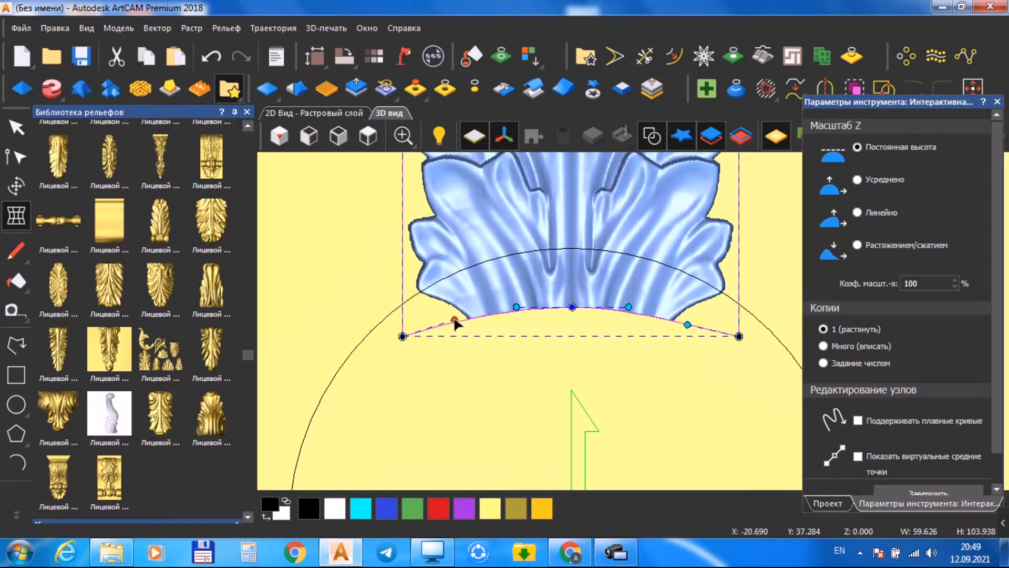
{"action": "left_click_drag", "start_coordinate": [566, 308], "coordinate": [572, 282]}
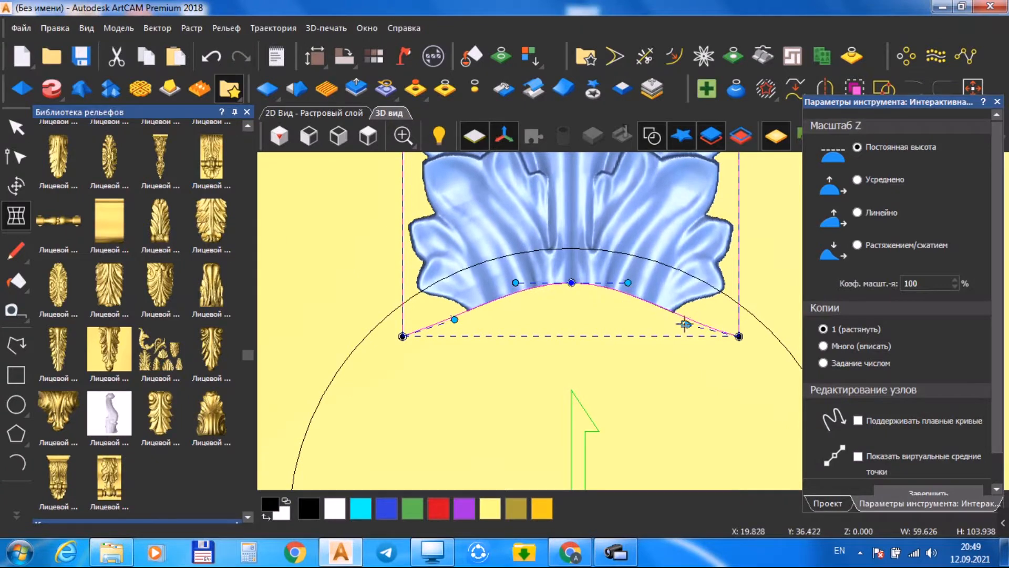
{"action": "left_click_drag", "start_coordinate": [637, 283], "coordinate": [653, 284]}
{"action": "left_click_drag", "start_coordinate": [502, 280], "coordinate": [490, 280]}
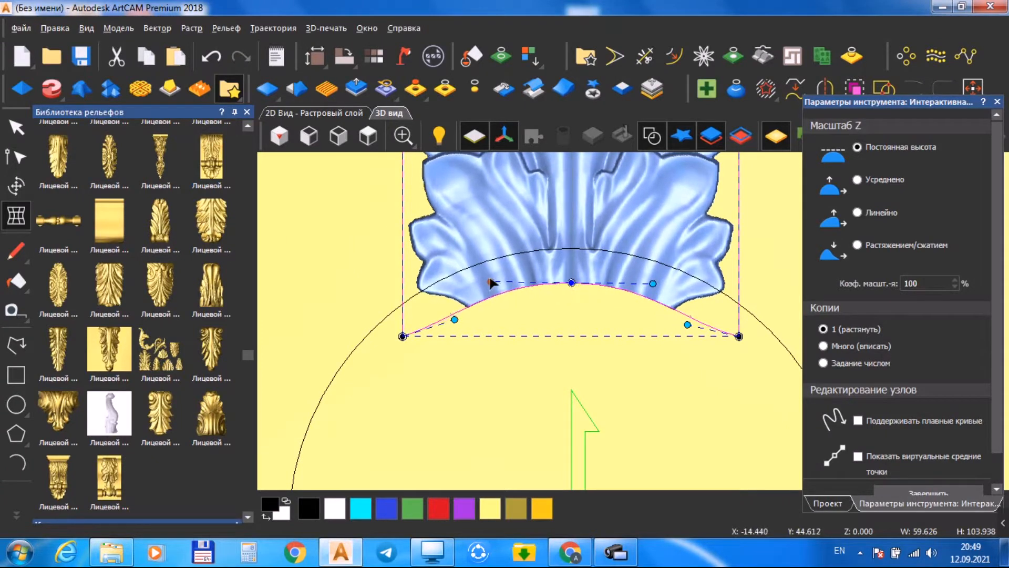
{"action": "scroll", "coordinate": [626, 318], "scroll_direction": "down", "scroll_amount": 4}
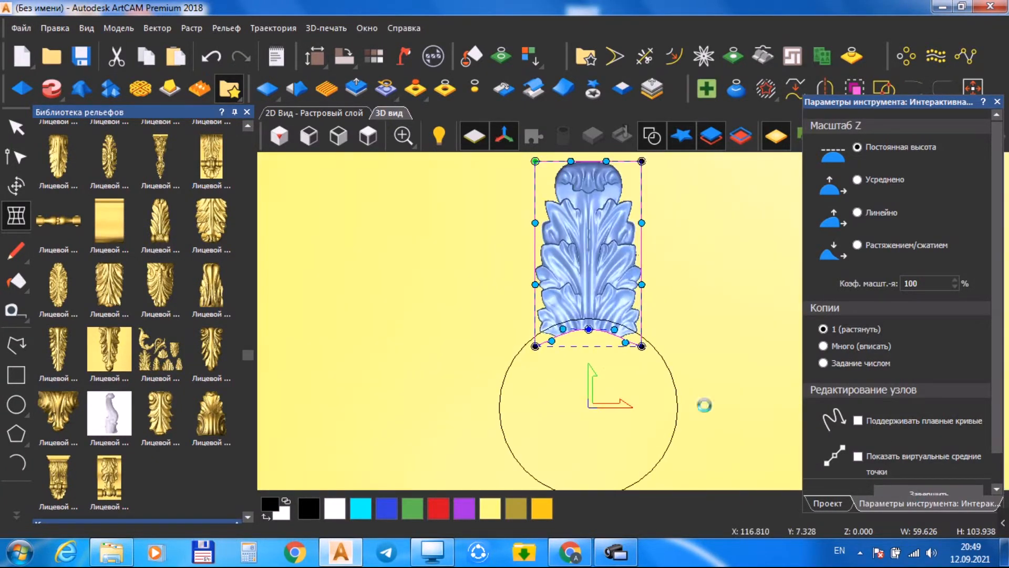
{"action": "scroll", "coordinate": [599, 302], "scroll_direction": "up", "scroll_amount": 3}
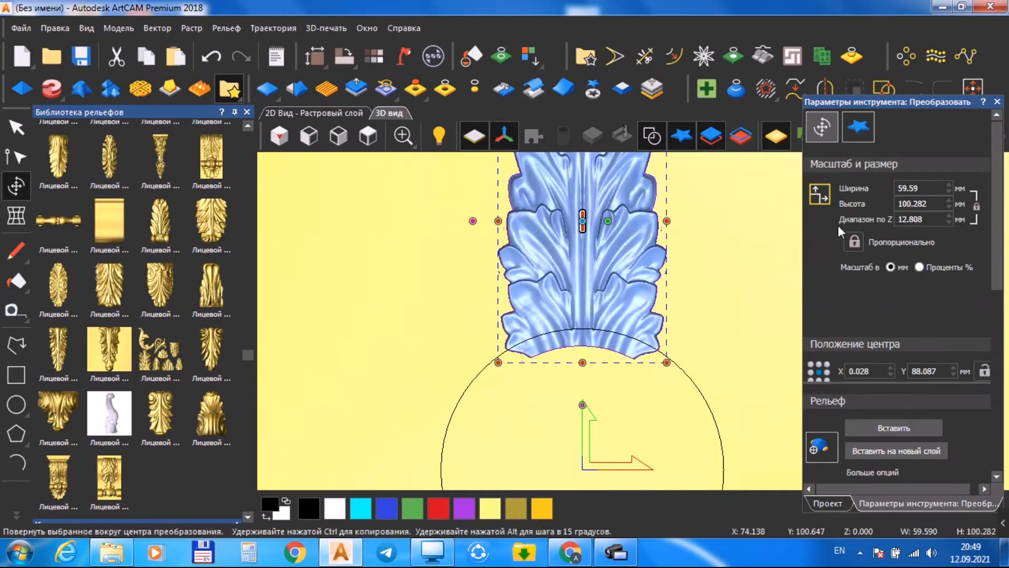
Insert the deformed leaf into the relief, mirror-copy it right to left and reselect the leaf for transforming.
{"action": "left_click", "coordinate": [889, 430]}
{"action": "left_click", "coordinate": [513, 91]}
{"action": "left_click", "coordinate": [660, 138]}
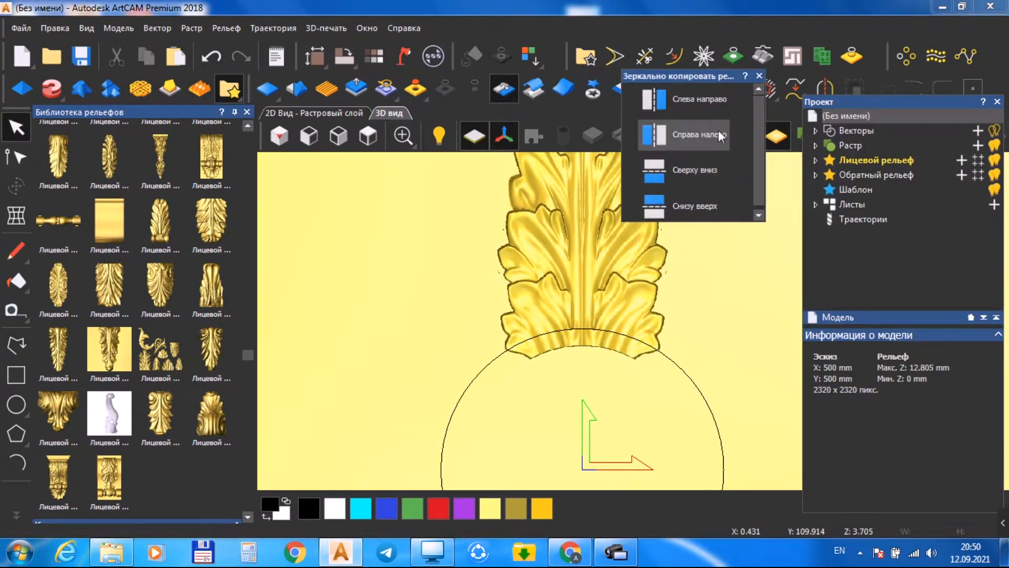
{"action": "left_click", "coordinate": [758, 78]}
{"action": "left_click", "coordinate": [593, 91]}
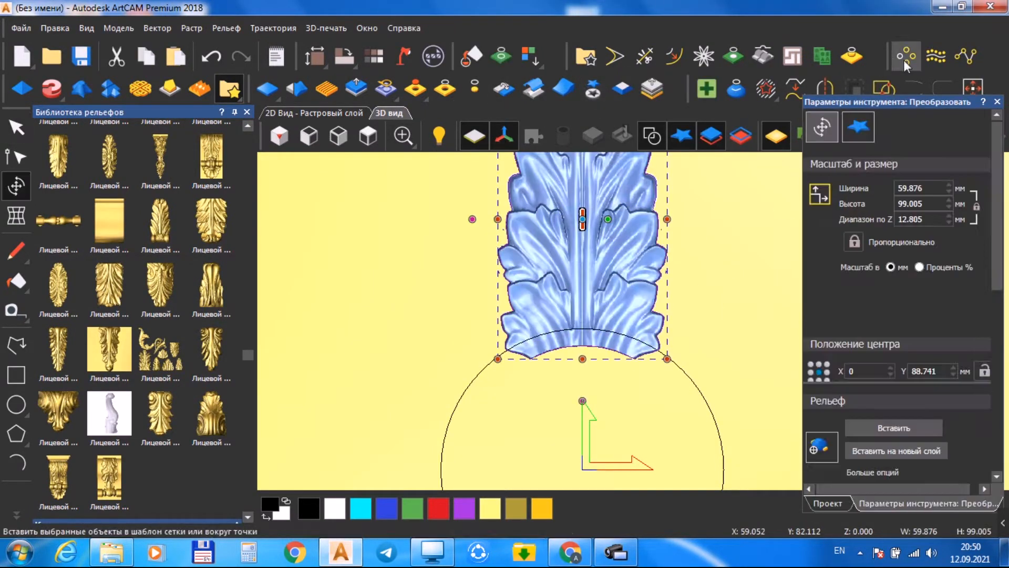
{"action": "left_click", "coordinate": [905, 60]}
{"action": "left_click", "coordinate": [211, 482]}
{"action": "left_click", "coordinate": [212, 56]}
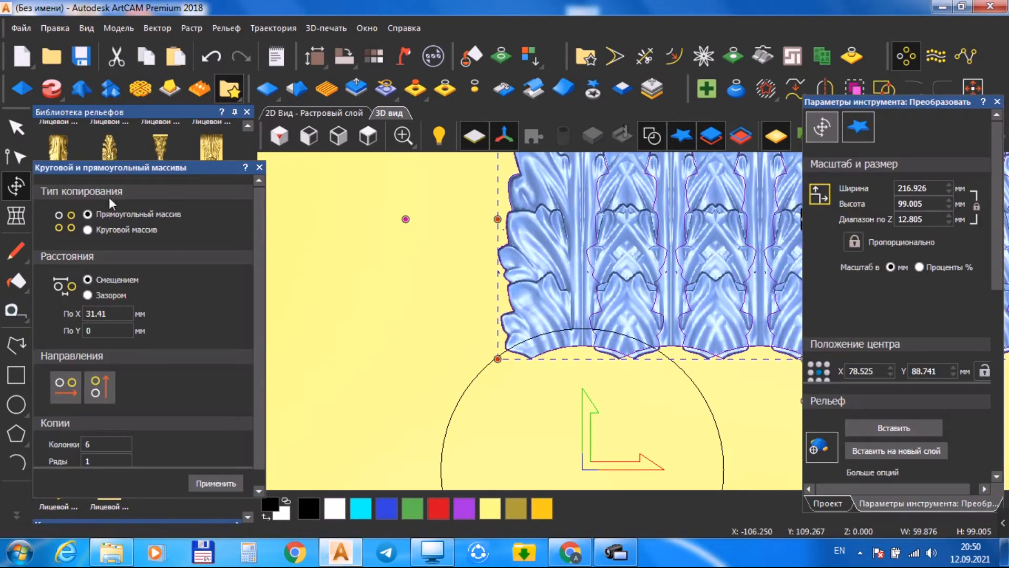
Try a circular array of six leaves over 360° around the origin.
{"action": "left_click", "coordinate": [87, 230]}
{"action": "left_click", "coordinate": [214, 484]}
{"action": "left_click", "coordinate": [215, 484]}
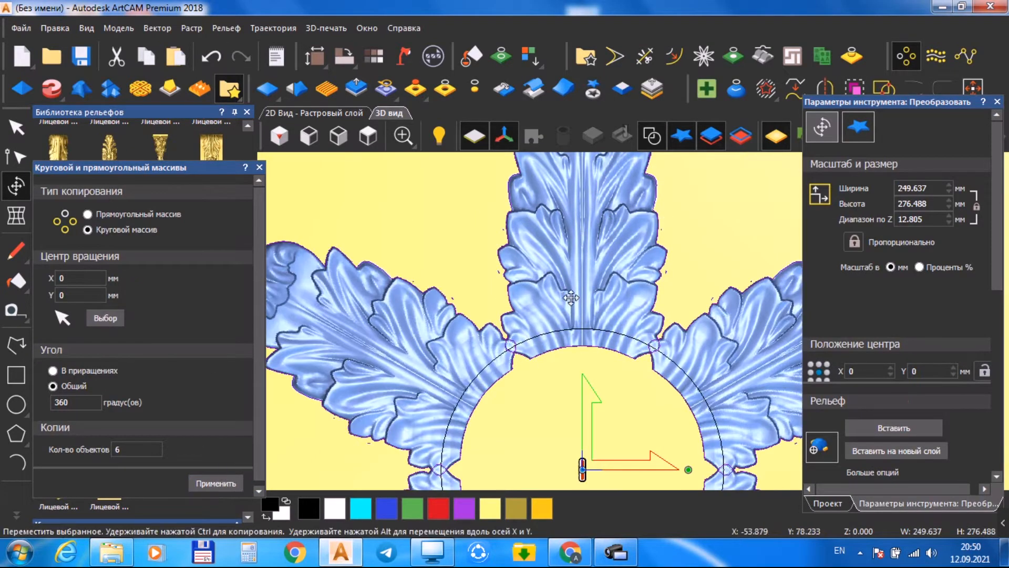
{"action": "scroll", "coordinate": [634, 326], "scroll_direction": "down", "scroll_amount": 6}
{"action": "scroll", "coordinate": [657, 348], "scroll_direction": "up", "scroll_amount": 2}
{"action": "left_click", "coordinate": [211, 57]}
Widen the leaf to about 69 mm and create a circular array of six leaves over 360° around the origin.
{"action": "scroll", "coordinate": [601, 297], "scroll_direction": "up", "scroll_amount": 3}
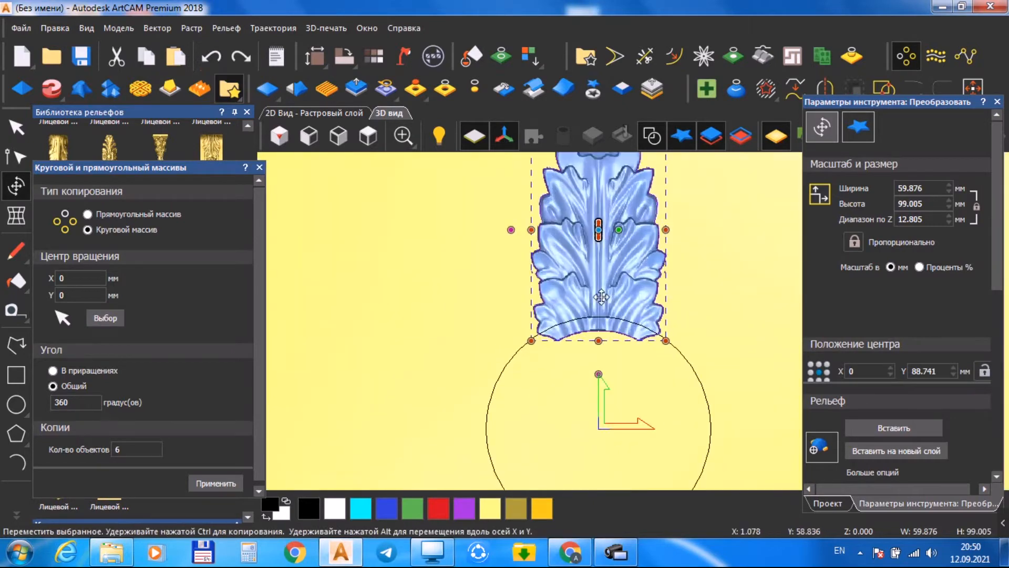
{"action": "scroll", "coordinate": [662, 239], "scroll_direction": "down", "scroll_amount": 1}
{"action": "left_click_drag", "start_coordinate": [655, 273], "coordinate": [663, 273]}
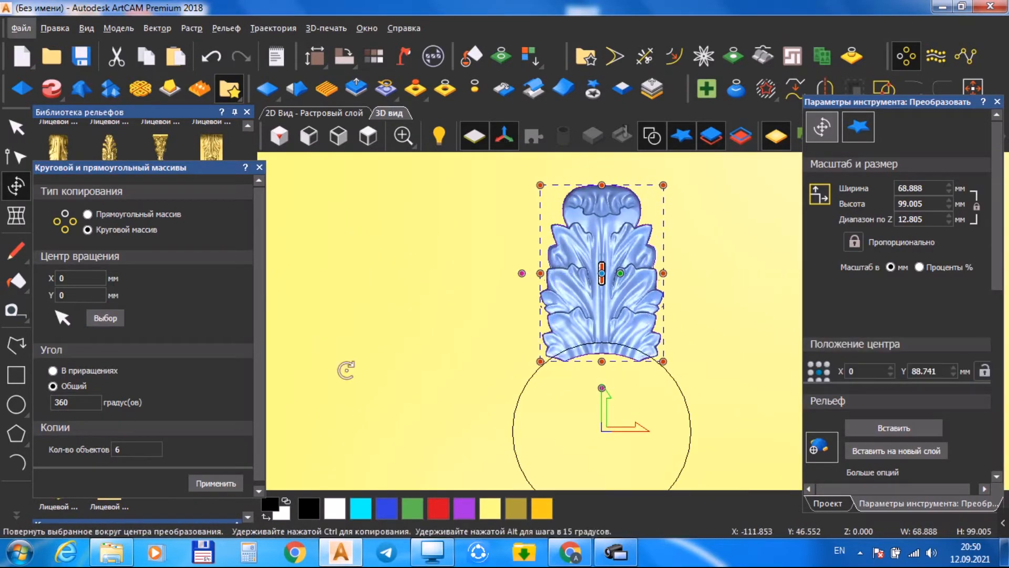
{"action": "left_click", "coordinate": [226, 481]}
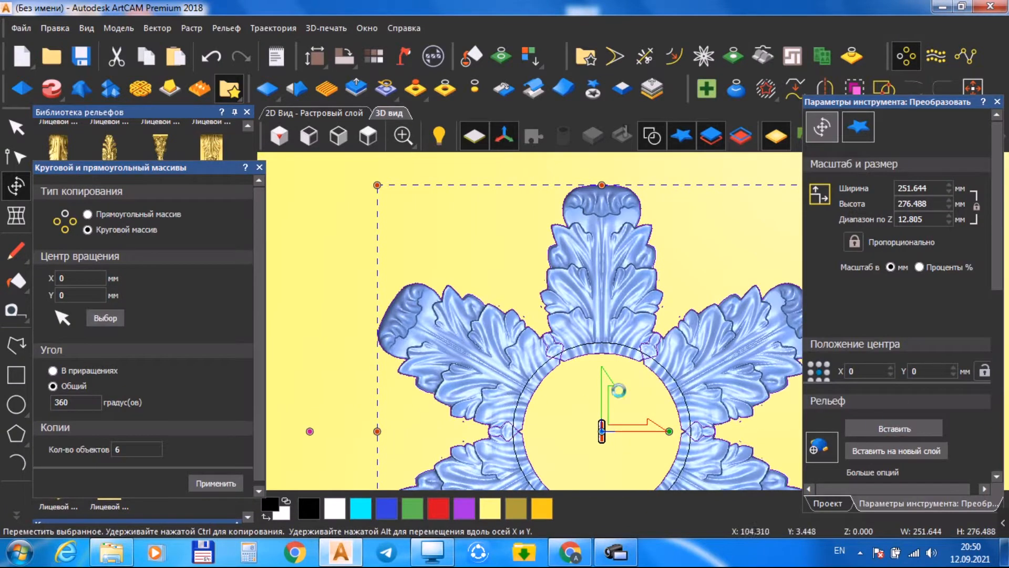
{"action": "key", "text": "Escape"}
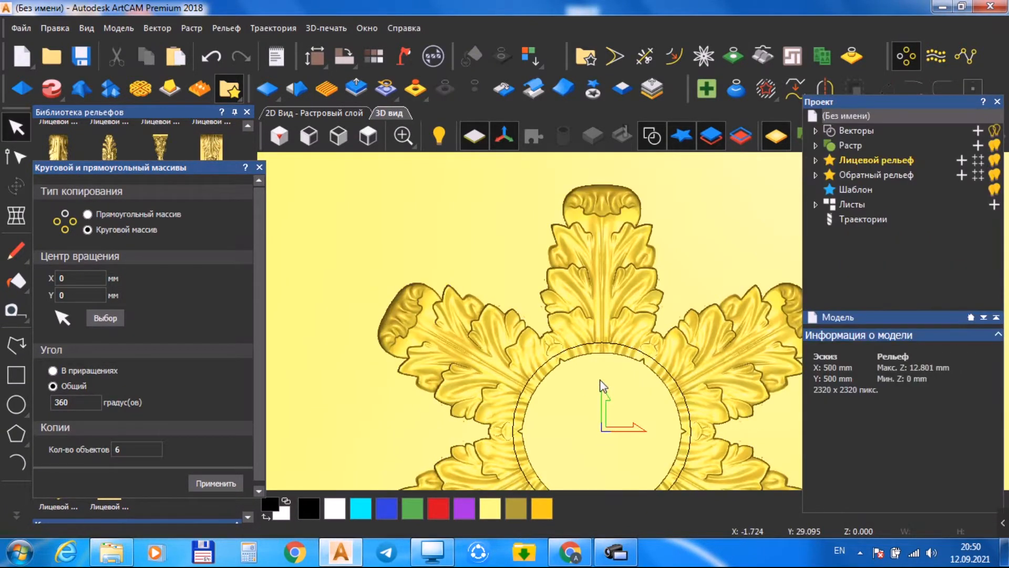
Enlarge the circle to about 333 mm in diameter so that it surrounds the leaf rosette, keeping its centre.
{"action": "scroll", "coordinate": [623, 262], "scroll_direction": "down", "scroll_amount": 1}
{"action": "left_click", "coordinate": [571, 332]}
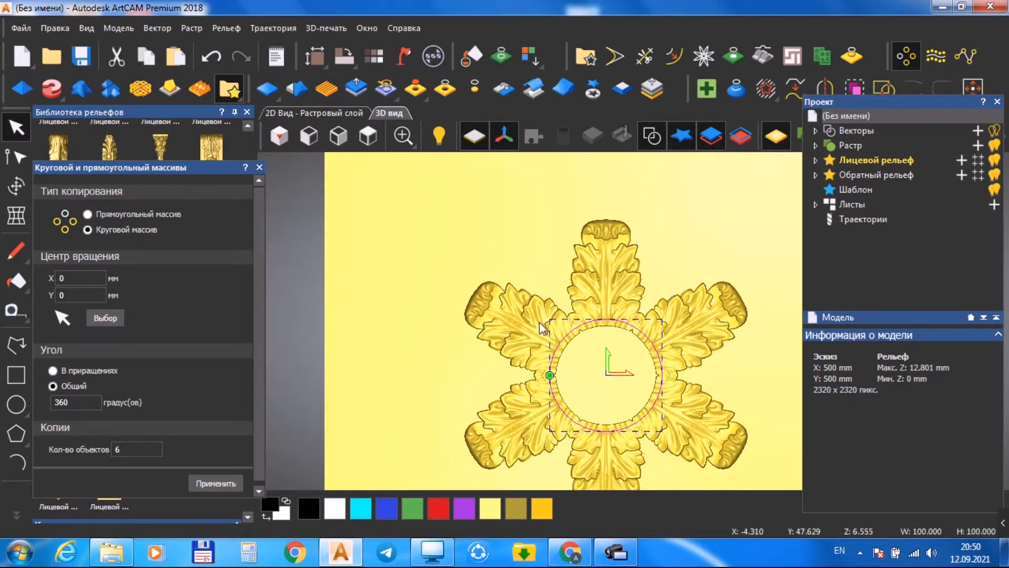
{"action": "left_click", "coordinate": [17, 186]}
{"action": "left_click_drag", "start_coordinate": [660, 319], "coordinate": [790, 190]}
Draw a straight polyline from the uppermost point of the large circle to its centre.
{"action": "left_click", "coordinate": [16, 345]}
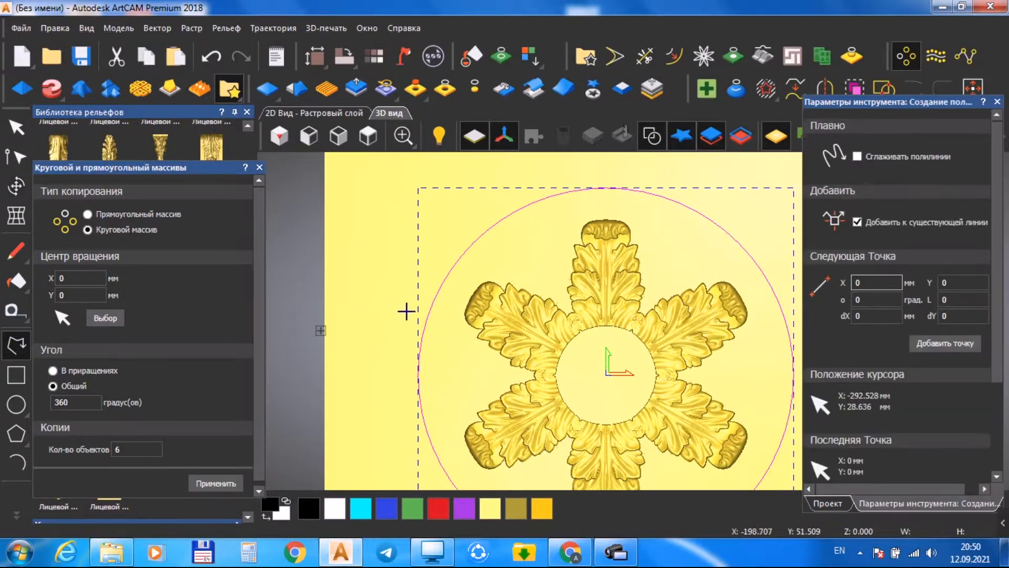
{"action": "left_click", "coordinate": [606, 188]}
{"action": "left_click", "coordinate": [605, 373]}
{"action": "right_click", "coordinate": [606, 374]}
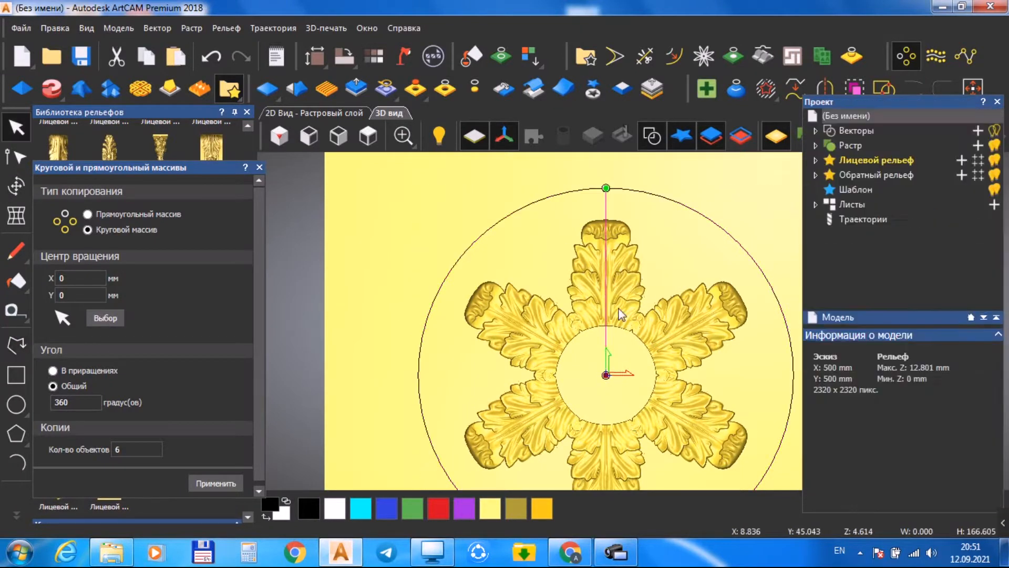
Insert nodes near both ends of the radial line and bend the span between them sideways over the leaf.
{"action": "left_click", "coordinate": [17, 157]}
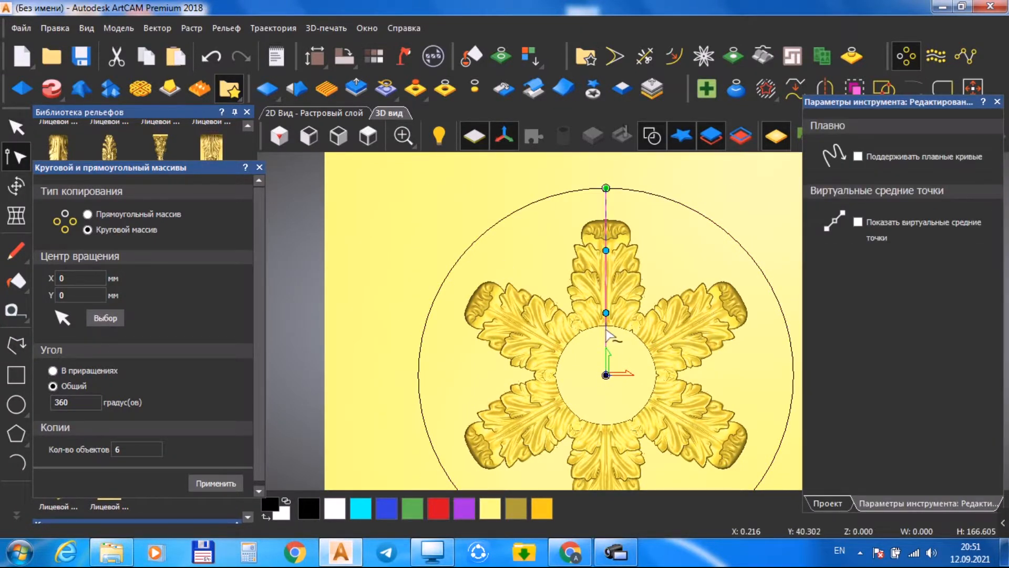
{"action": "scroll", "coordinate": [613, 217], "scroll_direction": "up", "scroll_amount": 2}
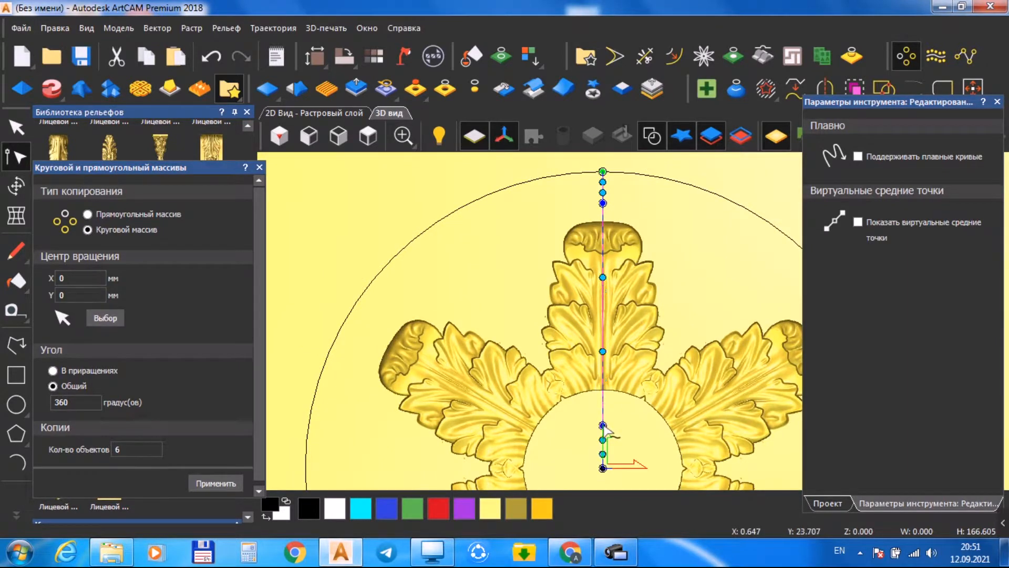
{"action": "left_click_drag", "start_coordinate": [602, 352], "coordinate": [638, 332]}
{"action": "scroll", "coordinate": [616, 300], "scroll_direction": "up", "scroll_amount": 5}
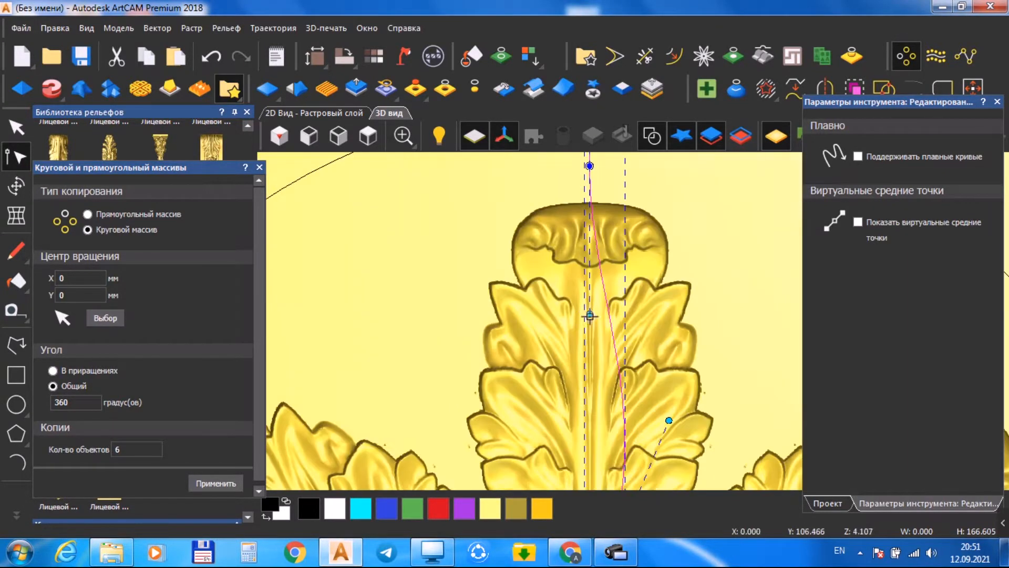
Add a node at the leaf's tip and pull the node beyond it outward, smoothing the line into a wavy profile.
{"action": "scroll", "coordinate": [627, 412], "scroll_direction": "down", "scroll_amount": 2}
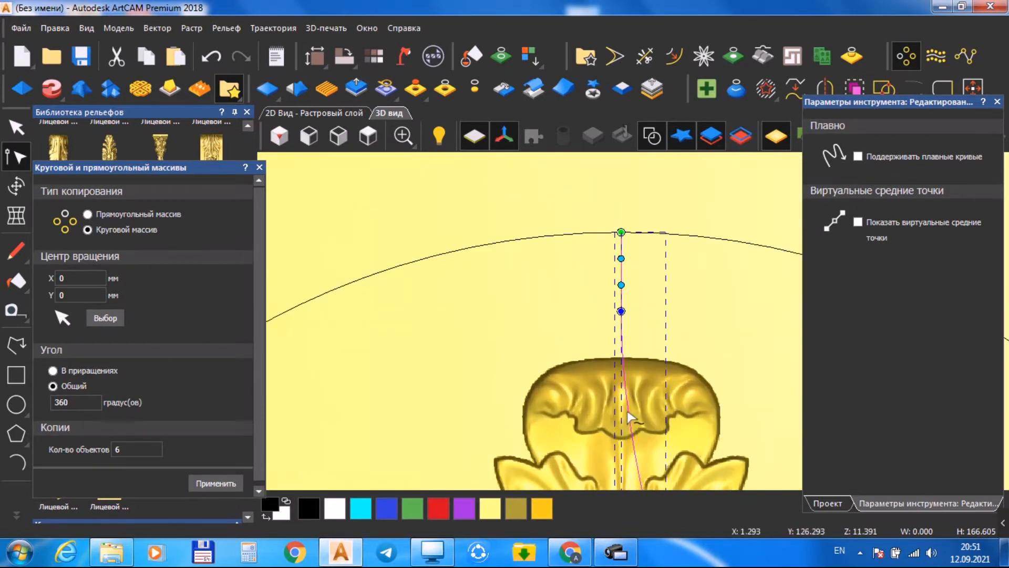
{"action": "left_click", "coordinate": [642, 268]}
{"action": "scroll", "coordinate": [642, 268], "scroll_direction": "up", "scroll_amount": 1}
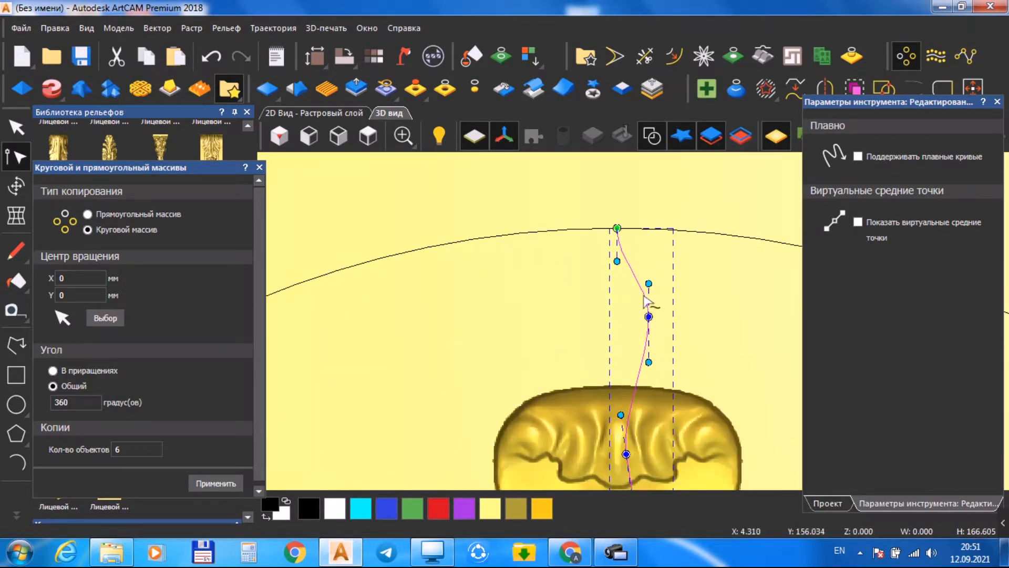
{"action": "scroll", "coordinate": [635, 428], "scroll_direction": "up", "scroll_amount": 1}
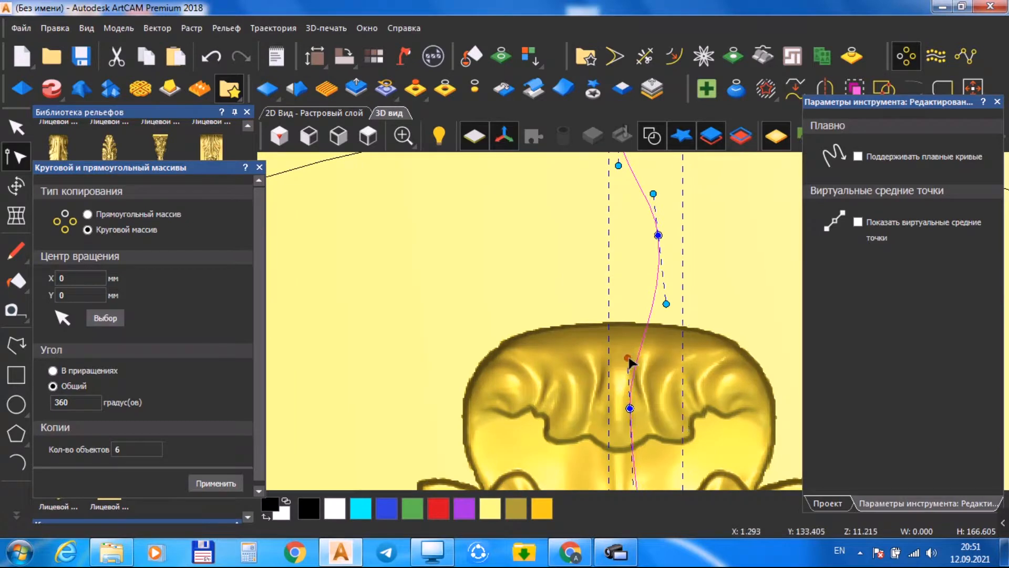
{"action": "scroll", "coordinate": [628, 415], "scroll_direction": "down", "scroll_amount": 2}
{"action": "scroll", "coordinate": [651, 410], "scroll_direction": "up", "scroll_amount": 2}
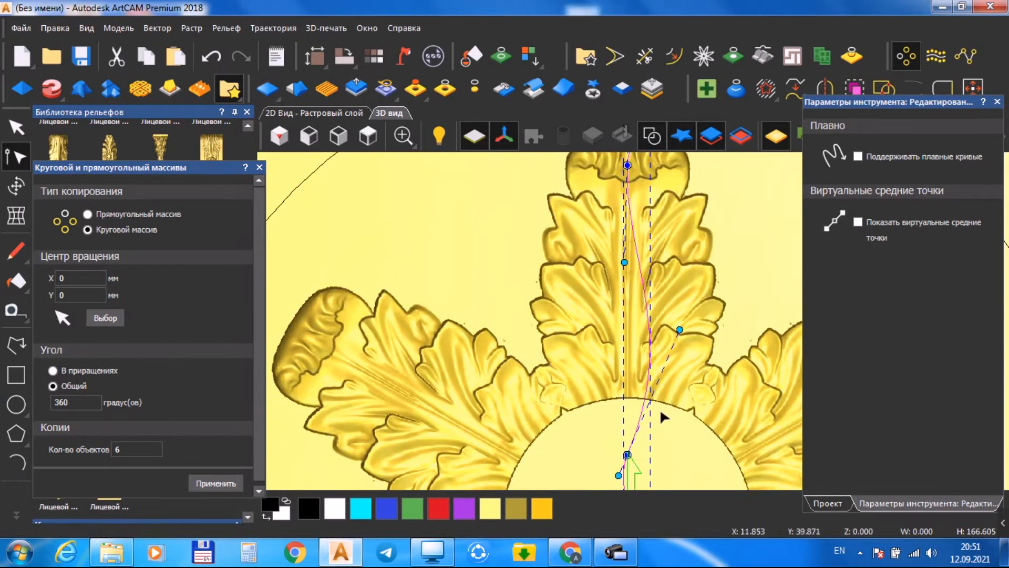
{"action": "scroll", "coordinate": [636, 321], "scroll_direction": "down", "scroll_amount": 3}
{"action": "scroll", "coordinate": [657, 424], "scroll_direction": "up", "scroll_amount": 1}
{"action": "scroll", "coordinate": [647, 237], "scroll_direction": "down", "scroll_amount": 1}
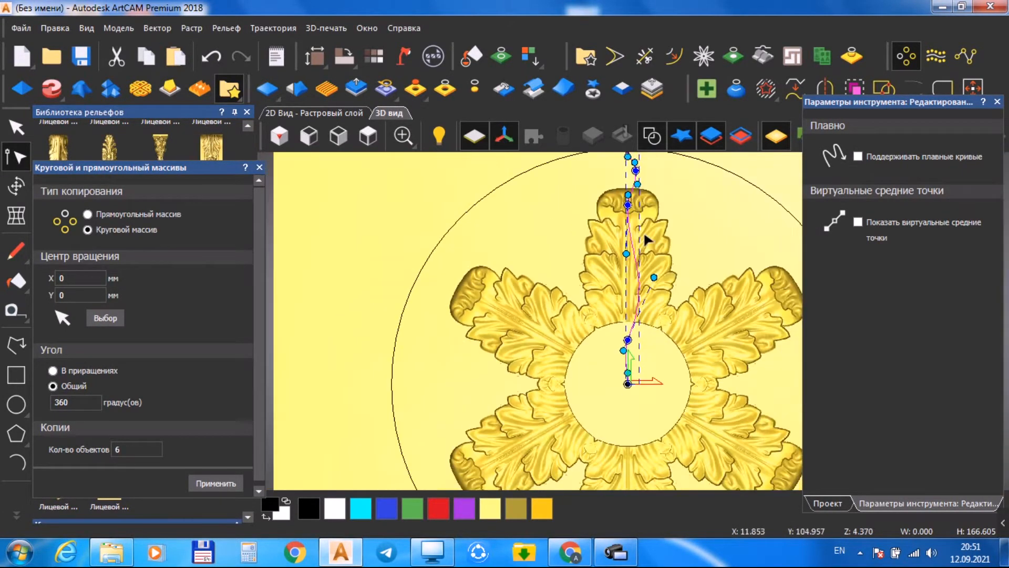
{"action": "middle_click_drag", "start_coordinate": [646, 238], "coordinate": [617, 321]}
Select the large circle and add a new layer to the front relief.
{"action": "left_click", "coordinate": [666, 240]}
{"action": "left_click", "coordinate": [12, 120]}
{"action": "left_click", "coordinate": [815, 160]}
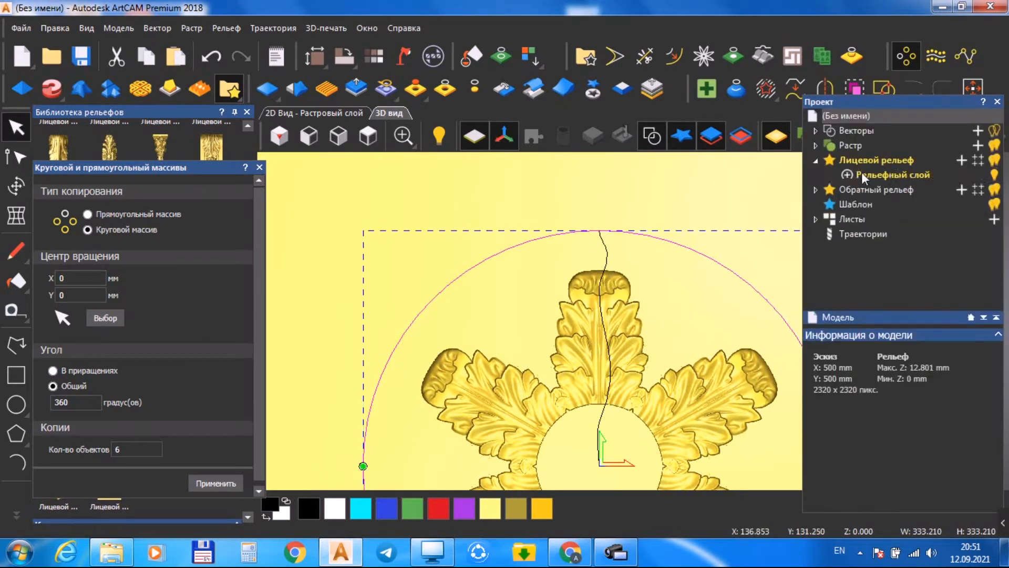
{"action": "left_click", "coordinate": [865, 174]}
{"action": "left_click", "coordinate": [821, 342]}
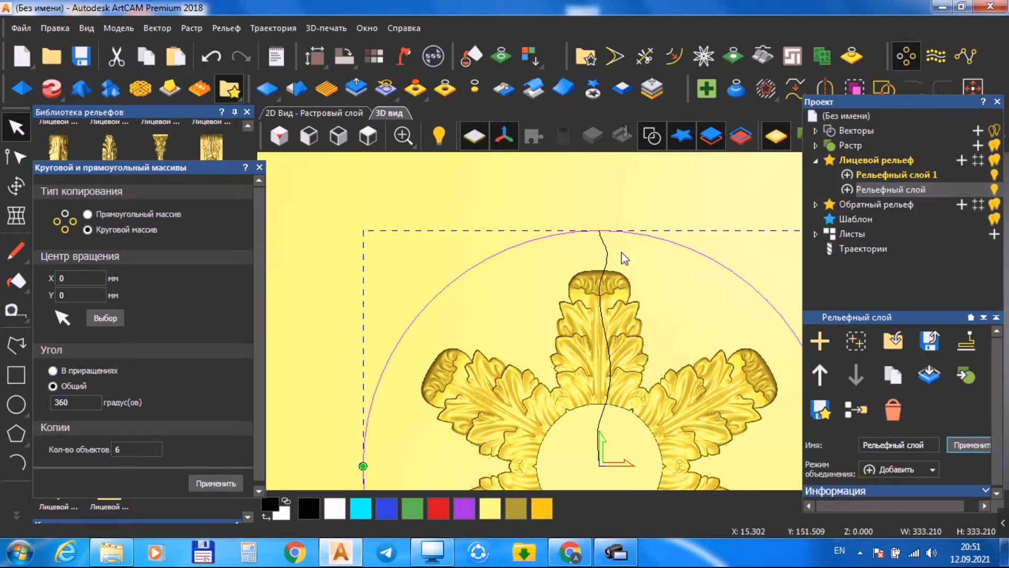
Set up an extrusion with the large circle as the guide curve and the wavy line as the start profile.
{"action": "left_click", "coordinate": [601, 274], "text": "shift"}
{"action": "left_click", "coordinate": [51, 89]}
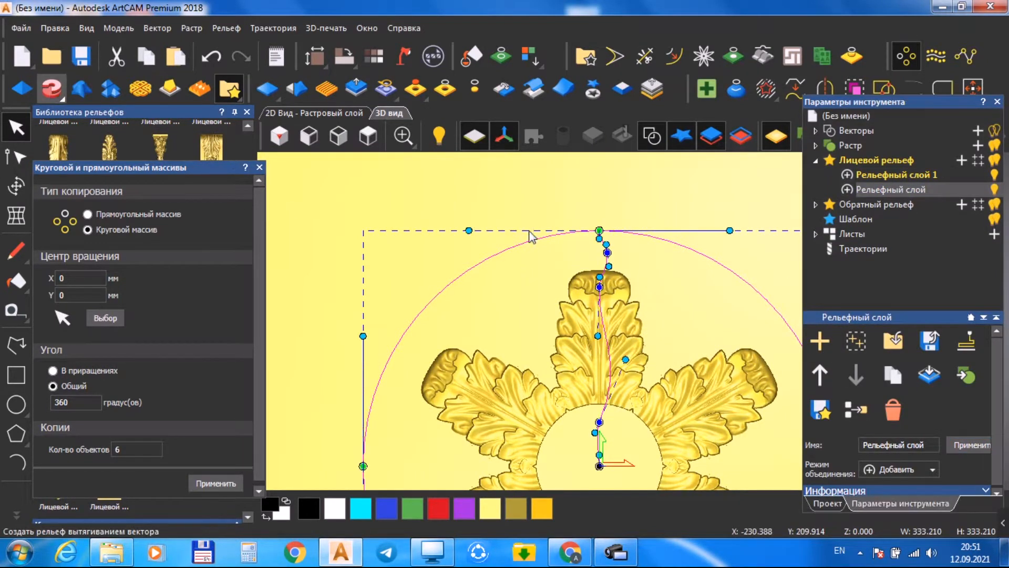
{"action": "scroll", "coordinate": [629, 318], "scroll_direction": "down", "scroll_amount": 1}
{"action": "left_click_drag", "start_coordinate": [627, 317], "coordinate": [334, 332]}
{"action": "scroll", "coordinate": [515, 332], "scroll_direction": "up", "scroll_amount": 2}
Insert a node in the wavy profile near the circle's centre and reshape its inner span between the centre and the leaf bases.
{"action": "left_click_drag", "start_coordinate": [531, 331], "coordinate": [600, 333]}
{"action": "scroll", "coordinate": [610, 329], "scroll_direction": "up", "scroll_amount": 1}
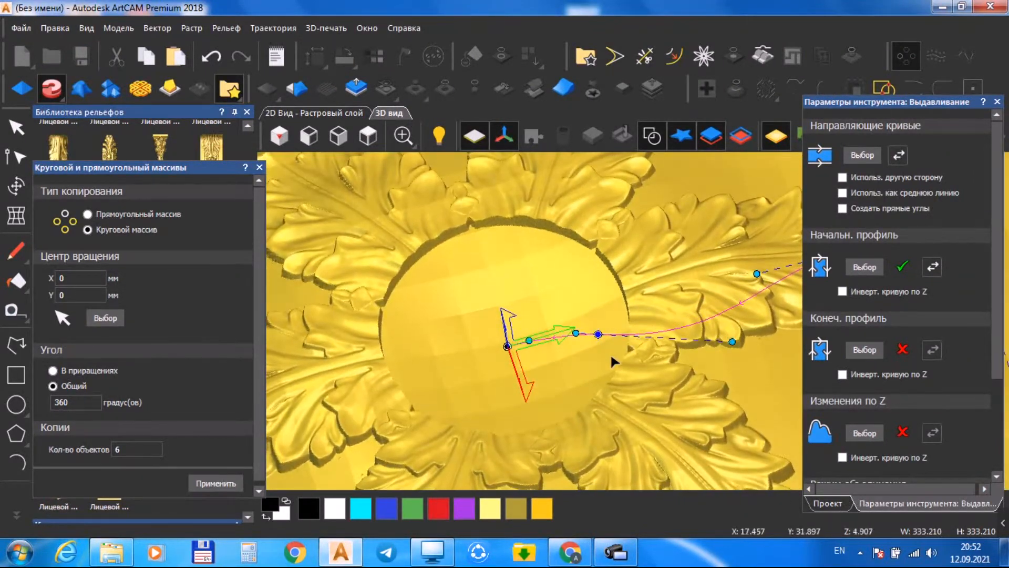
{"action": "scroll", "coordinate": [634, 321], "scroll_direction": "down", "scroll_amount": 4}
{"action": "scroll", "coordinate": [685, 288], "scroll_direction": "up", "scroll_amount": 2}
{"action": "scroll", "coordinate": [731, 292], "scroll_direction": "down", "scroll_amount": 2}
{"action": "scroll", "coordinate": [775, 292], "scroll_direction": "up", "scroll_amount": 2}
{"action": "mouse_move", "coordinate": [549, 276]}
{"action": "left_mouse_down"}
{"action": "mouse_move", "coordinate": [522, 204]}
{"action": "mouse_move", "coordinate": [537, 271]}
{"action": "left_mouse_up"}
{"action": "scroll", "coordinate": [698, 321], "scroll_direction": "up", "scroll_amount": 2}
{"action": "left_click_drag", "start_coordinate": [577, 330], "coordinate": [560, 336]}
{"action": "scroll", "coordinate": [721, 309], "scroll_direction": "down", "scroll_amount": 3}
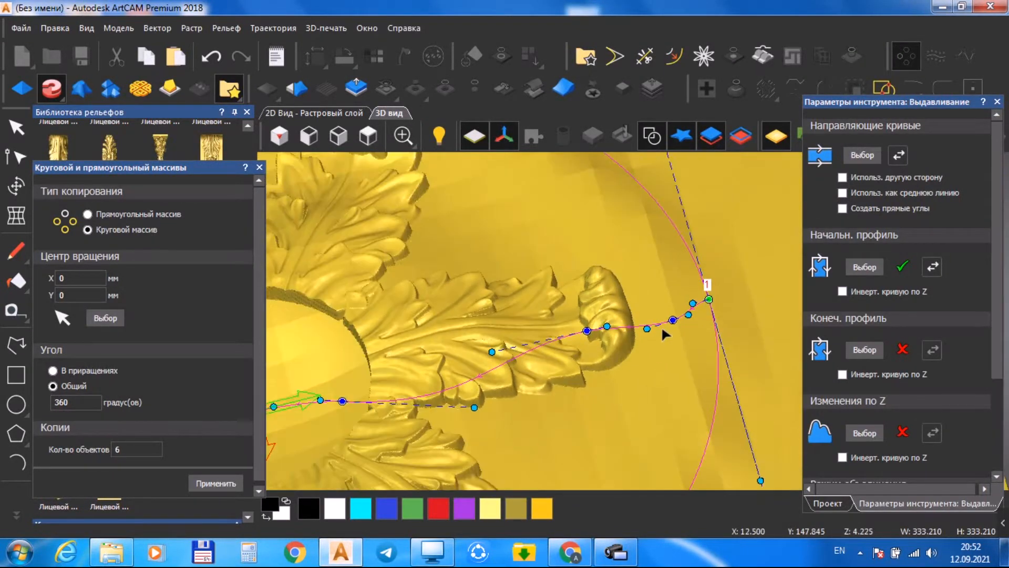
{"action": "scroll", "coordinate": [478, 352], "scroll_direction": "up", "scroll_amount": 1}
{"action": "key", "text": "i"}
{"action": "left_click_drag", "start_coordinate": [500, 372], "coordinate": [582, 341]}
{"action": "scroll", "coordinate": [526, 339], "scroll_direction": "down", "scroll_amount": 3}
{"action": "scroll", "coordinate": [657, 400], "scroll_direction": "up", "scroll_amount": 6}
{"action": "left_click_drag", "start_coordinate": [650, 374], "coordinate": [703, 409]}
Apply the extrusion in Add mode, set the leaf layer to merge by highest, and make the extruded layer active.
{"action": "left_click_drag", "start_coordinate": [996, 369], "coordinate": [996, 465]}
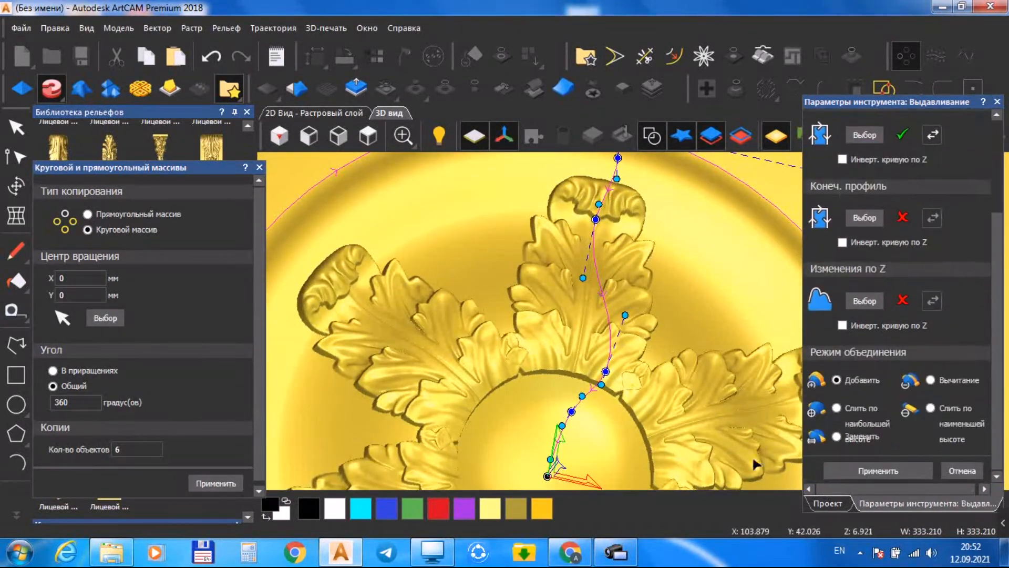
{"action": "left_click", "coordinate": [854, 468]}
{"action": "scroll", "coordinate": [702, 380], "scroll_direction": "up", "scroll_amount": 5}
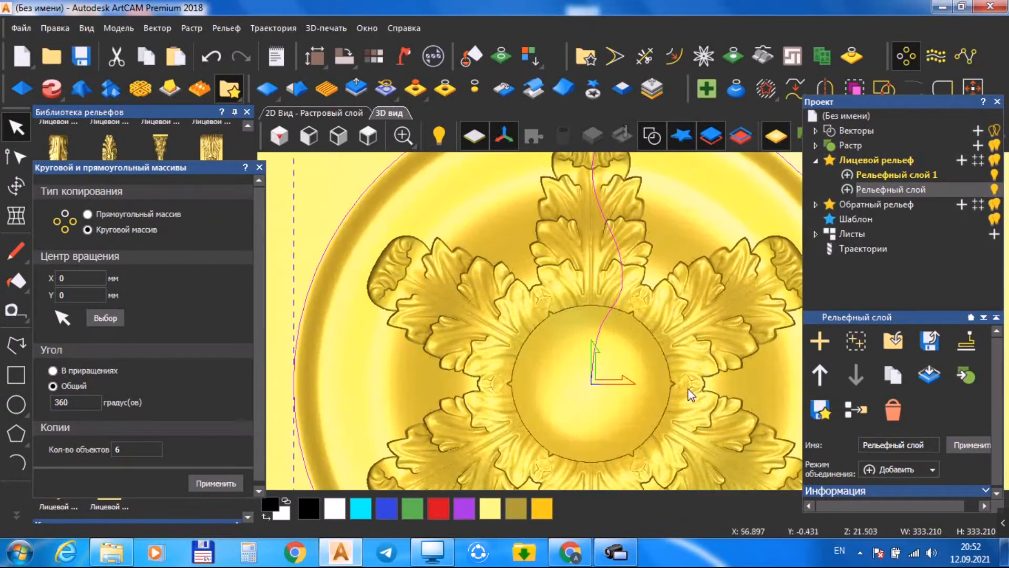
{"action": "left_click_drag", "start_coordinate": [702, 380], "coordinate": [617, 310]}
{"action": "left_click", "coordinate": [618, 310]}
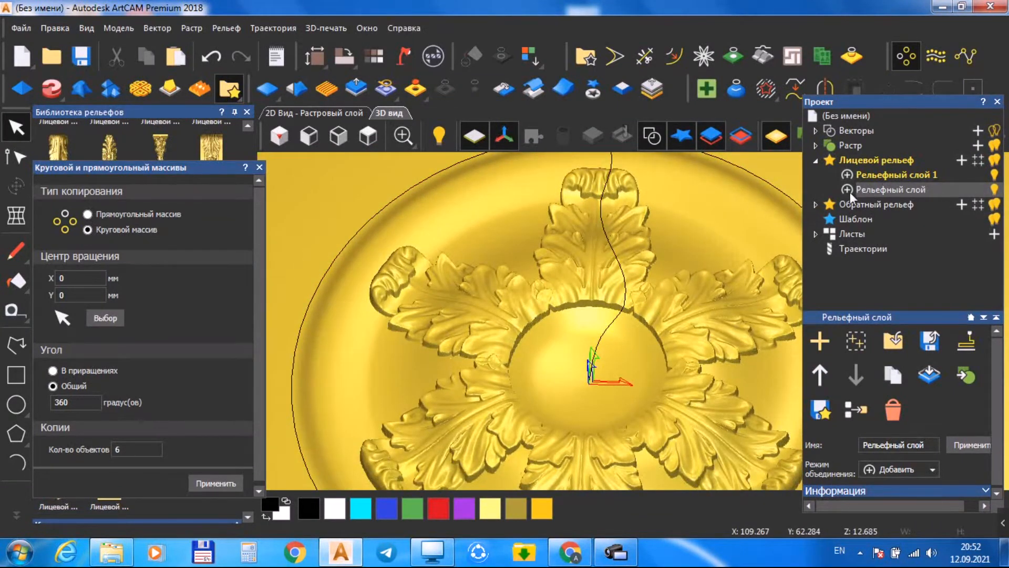
{"action": "left_click", "coordinate": [878, 176]}
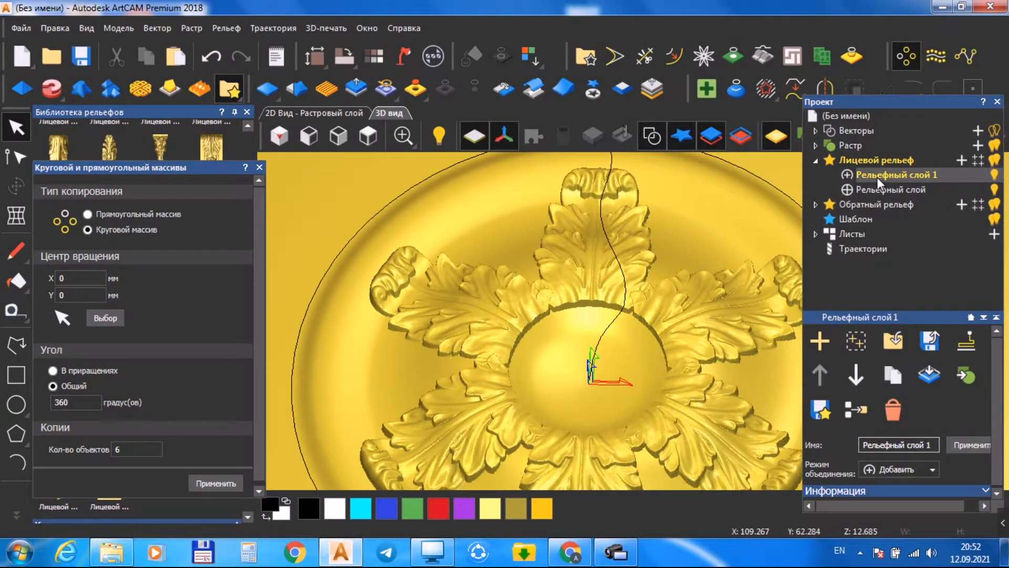
Insert the palmette leaf Лицевой рельеф33 from the relief library and open it for transforming in top view.
{"action": "left_click", "coordinate": [260, 168]}
{"action": "left_click_drag", "start_coordinate": [247, 357], "coordinate": [248, 399]}
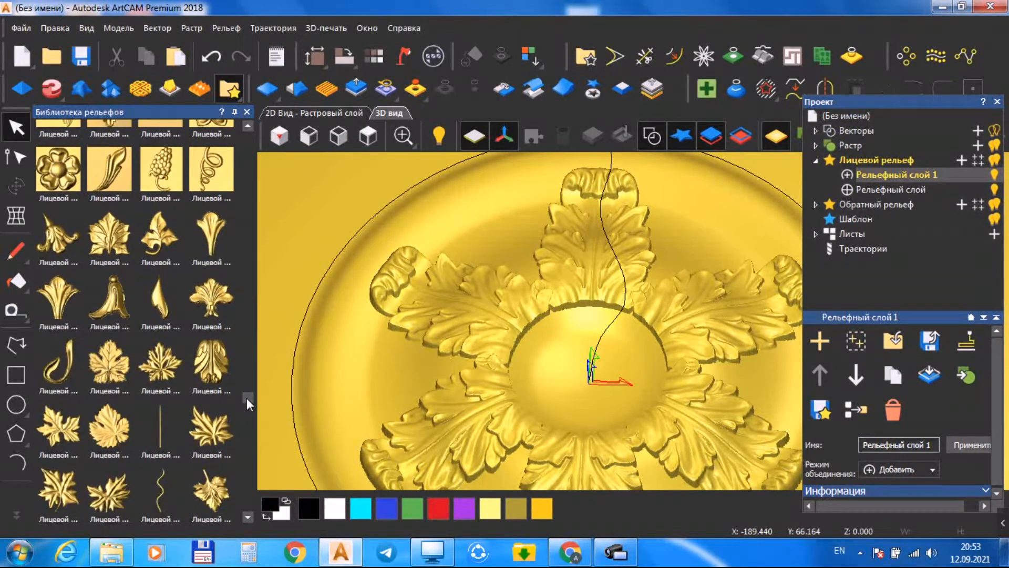
{"action": "double_click", "coordinate": [52, 287]}
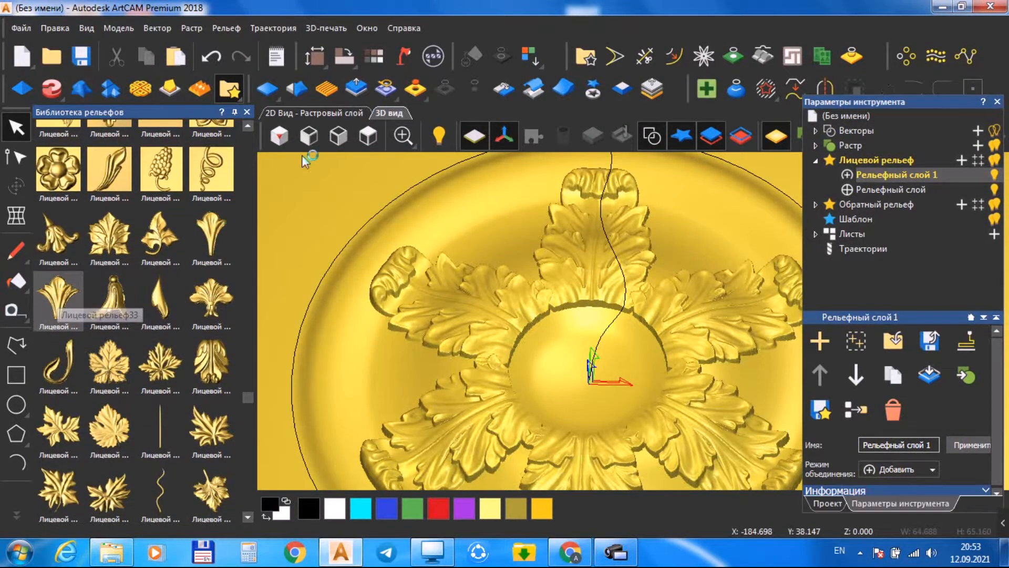
{"action": "left_click", "coordinate": [368, 136]}
{"action": "left_click", "coordinate": [972, 87]}
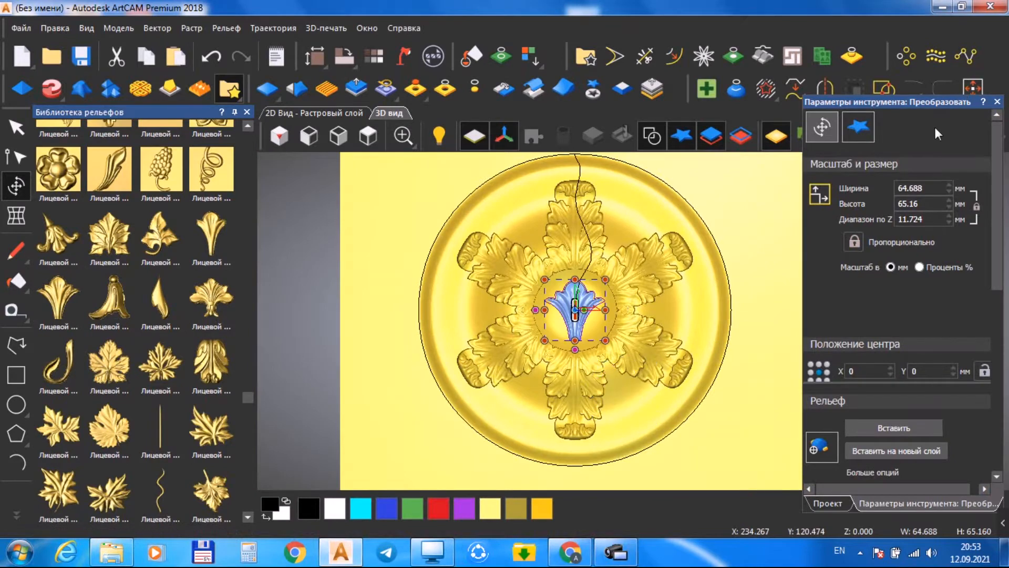
Scale the palmette leaf down to about 38 × 39 mm and move it straight up from the centre.
{"action": "scroll", "coordinate": [574, 294], "scroll_direction": "up", "scroll_amount": 3}
{"action": "left_click_drag", "start_coordinate": [662, 262], "coordinate": [623, 301], "text": "alt"}
{"action": "left_click_drag", "start_coordinate": [571, 351], "coordinate": [571, 268], "text": "alt"}
Hide the extruded profile layer and add a new active relief layer above the leaf layer.
{"action": "left_click", "coordinate": [828, 503]}
{"action": "left_click", "coordinate": [994, 174]}
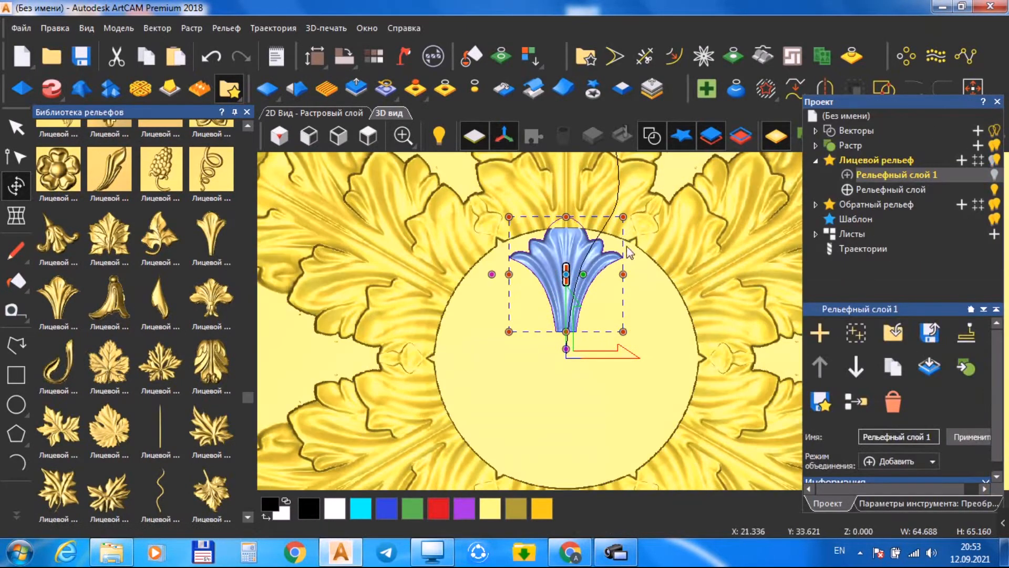
{"action": "left_click", "coordinate": [872, 190]}
{"action": "left_click", "coordinate": [819, 333]}
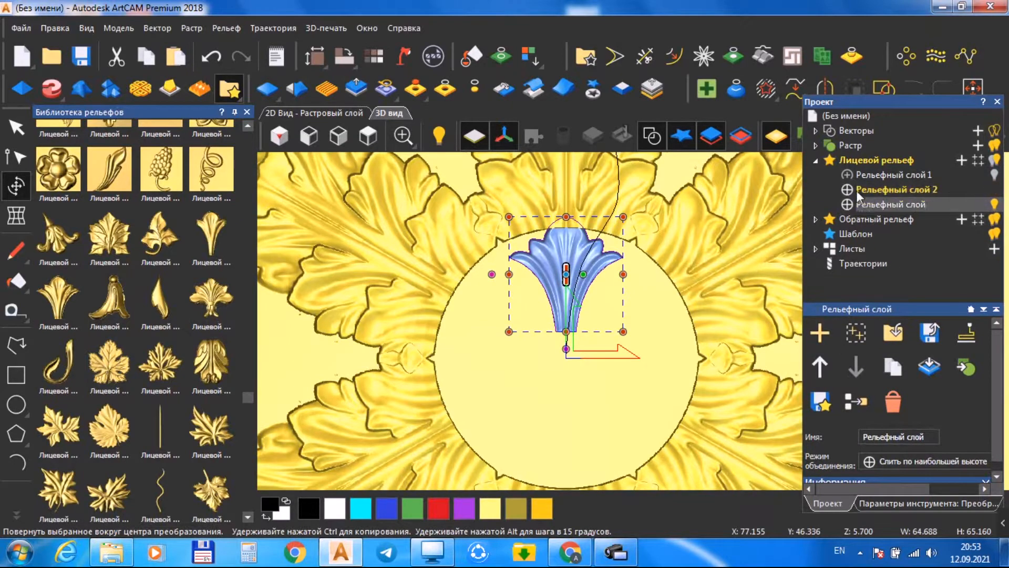
{"action": "left_click", "coordinate": [888, 189]}
Move the palmette leaf further up so its tip overlaps the base of the large acanthus leaf.
{"action": "left_click_drag", "start_coordinate": [573, 245], "coordinate": [572, 225]}
{"action": "scroll", "coordinate": [572, 234], "scroll_direction": "up", "scroll_amount": 2}
{"action": "middle_click_drag", "start_coordinate": [620, 358], "coordinate": [669, 280]}
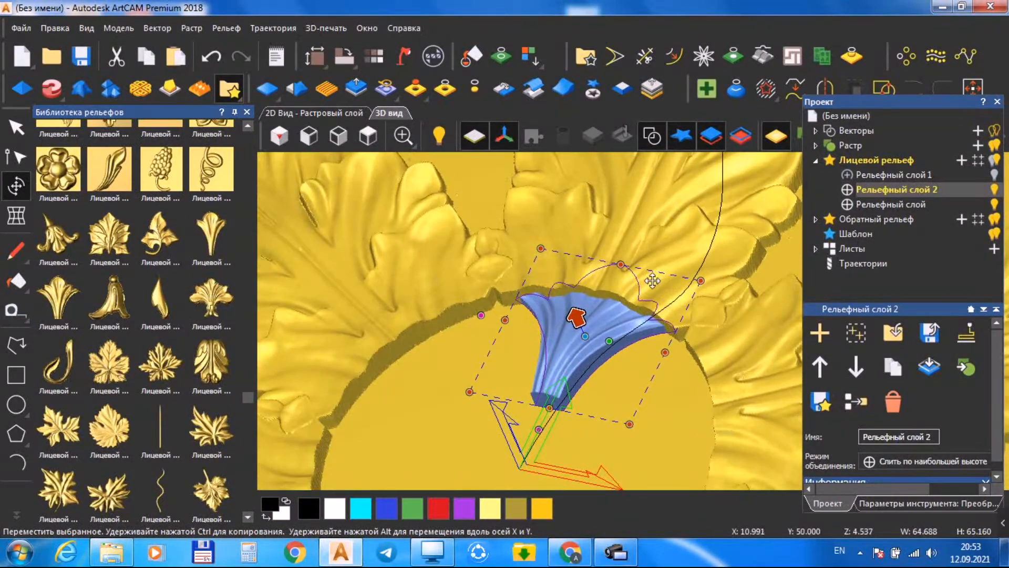
Try a 360° circular array of 6 palmette leaves about the point 0, 0.
{"action": "left_click", "coordinate": [368, 136]}
{"action": "left_click", "coordinate": [902, 58]}
{"action": "scroll", "coordinate": [653, 299], "scroll_direction": "up", "scroll_amount": 4}
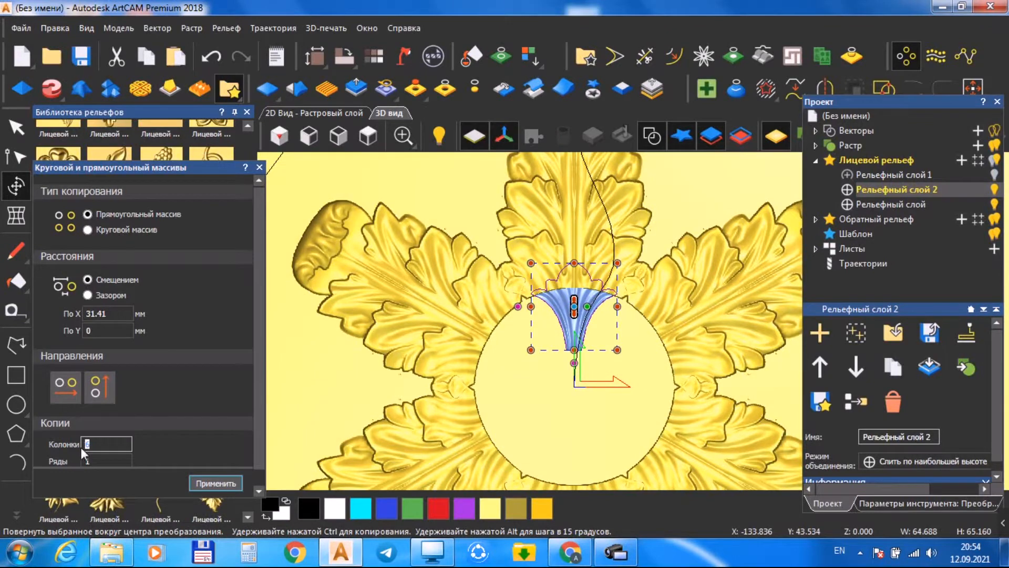
{"action": "left_click", "coordinate": [87, 229]}
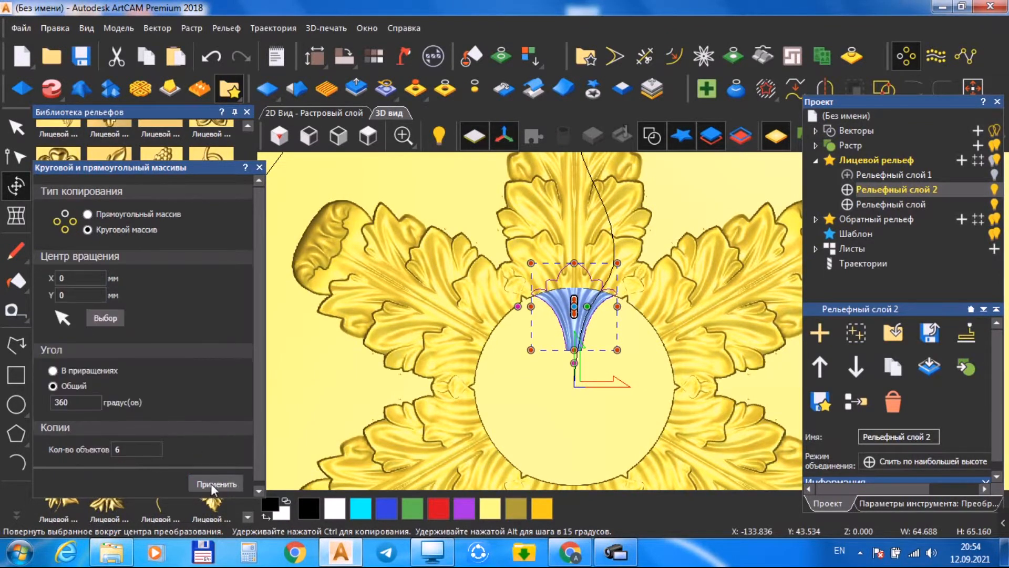
{"action": "left_click", "coordinate": [216, 483]}
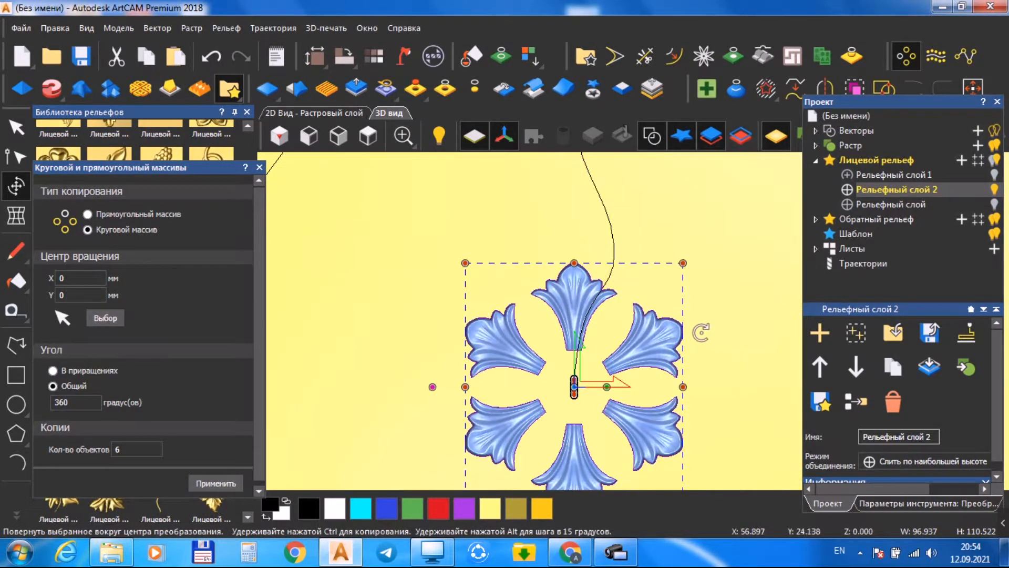
{"action": "scroll", "coordinate": [646, 410], "scroll_direction": "down", "scroll_amount": 3}
{"action": "scroll", "coordinate": [645, 337], "scroll_direction": "up", "scroll_amount": 2}
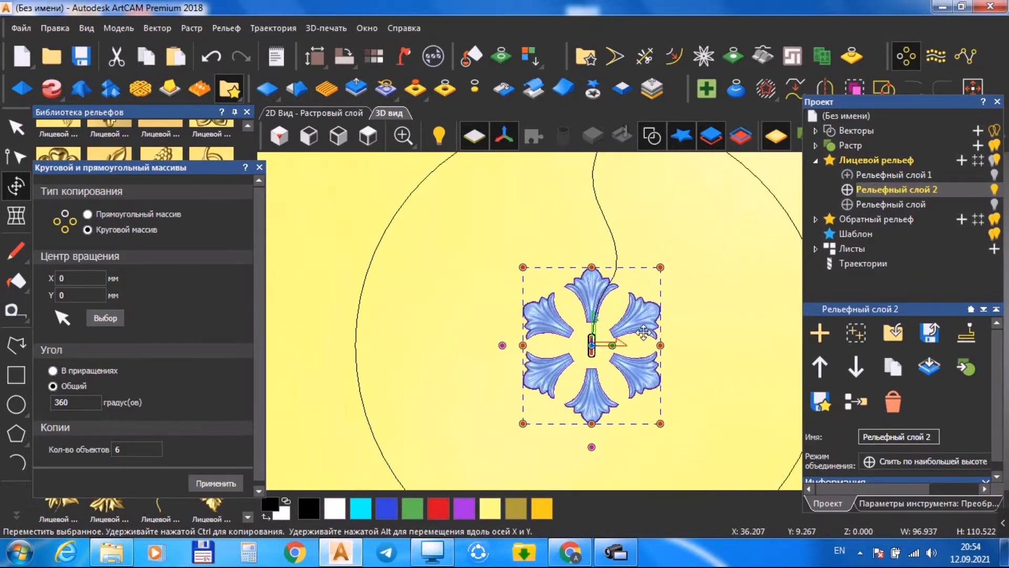
{"action": "left_click", "coordinate": [211, 55]}
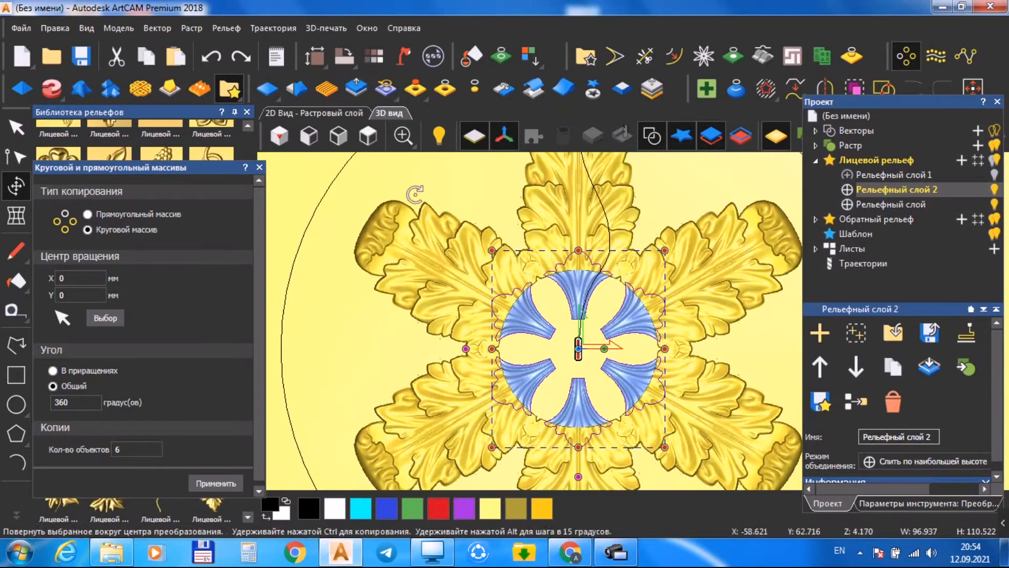
{"action": "left_click", "coordinate": [211, 56]}
Hide the acanthus leaf layer and try a 360° circular array of 12 palmette leaves about the centre.
{"action": "left_click", "coordinate": [995, 205]}
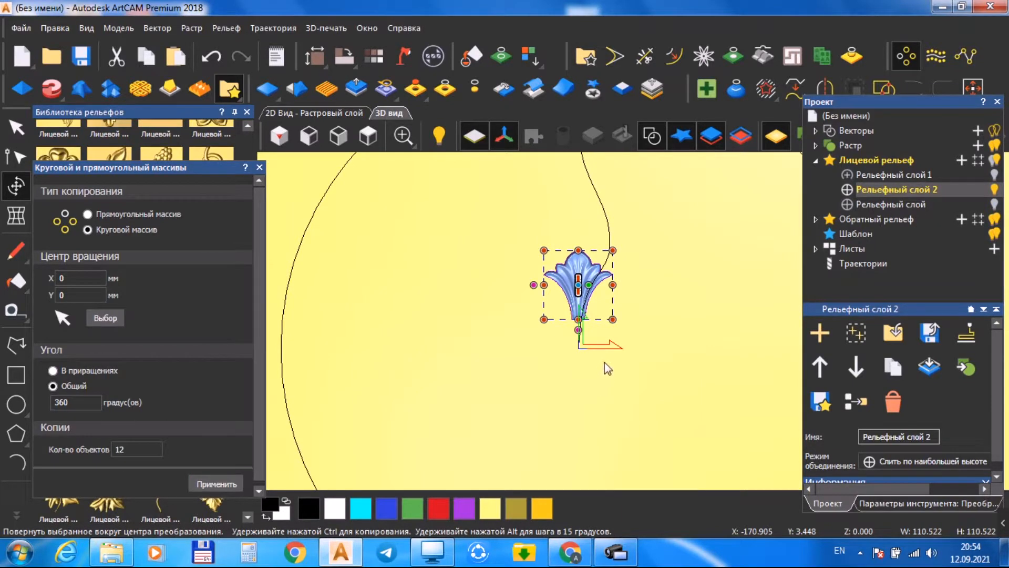
{"action": "key", "text": "Return"}
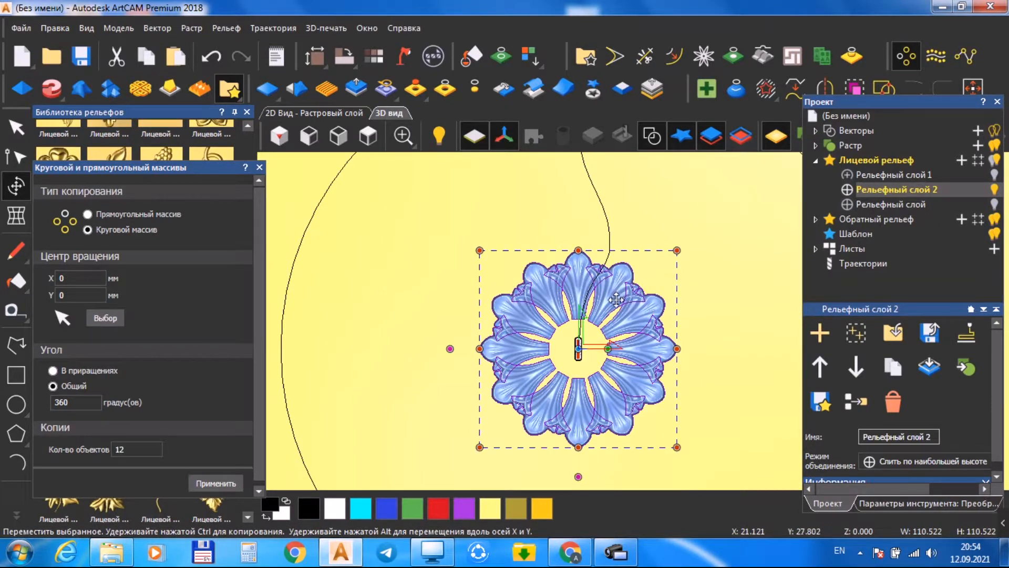
{"action": "scroll", "coordinate": [616, 299], "scroll_direction": "up", "scroll_amount": 3}
{"action": "middle_click_drag", "start_coordinate": [573, 363], "coordinate": [555, 283]}
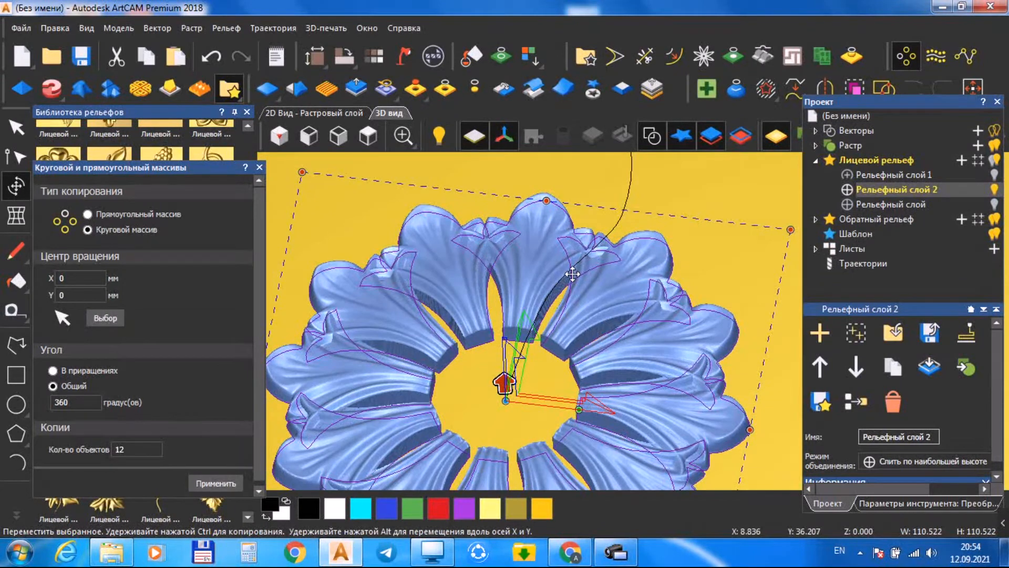
{"action": "left_click", "coordinate": [212, 56]}
Widen the single palmette leaf's base by pulling the lower corners of its deformation envelope outward.
{"action": "left_click", "coordinate": [368, 136]}
{"action": "scroll", "coordinate": [636, 298], "scroll_direction": "up", "scroll_amount": 5}
{"action": "left_click", "coordinate": [16, 215]}
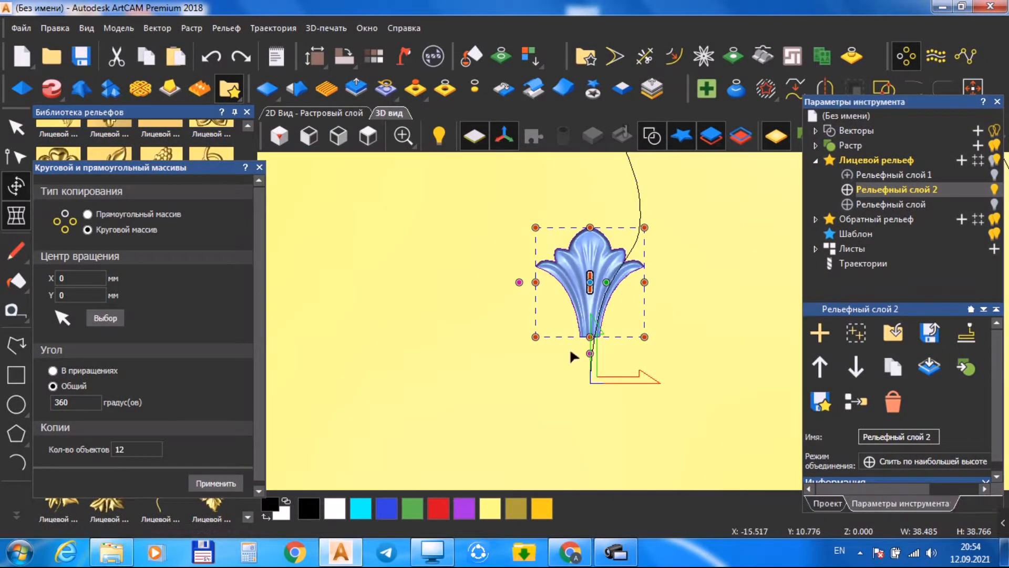
{"action": "scroll", "coordinate": [633, 332], "scroll_direction": "up", "scroll_amount": 1}
{"action": "left_click_drag", "start_coordinate": [649, 341], "coordinate": [686, 338]}
{"action": "left_click_drag", "start_coordinate": [515, 345], "coordinate": [469, 338]}
{"action": "left_click", "coordinate": [910, 491]}
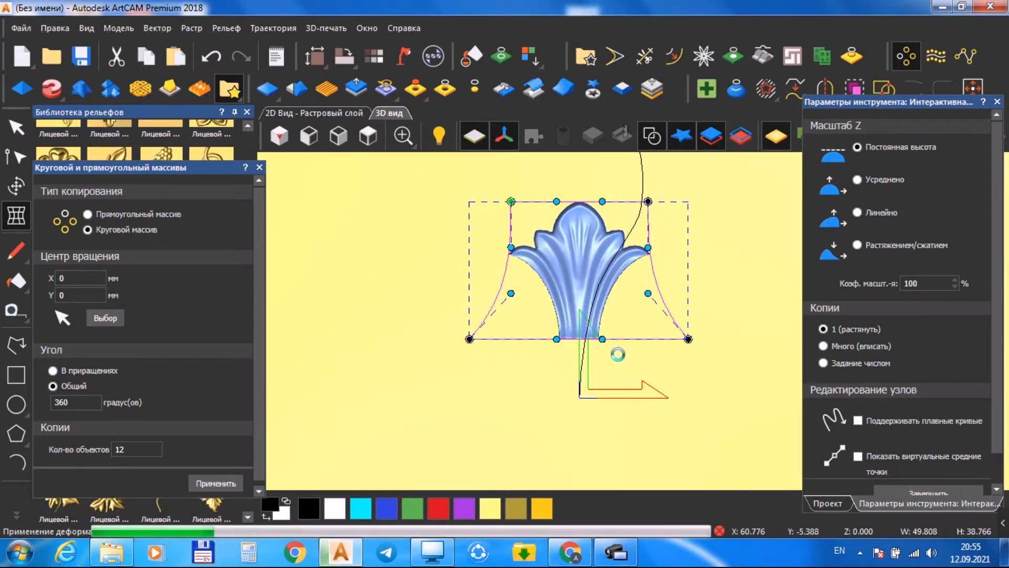
Deform the palmette leaf again, adding envelope side nodes level with its outer tips and spreading the lower corners further apart.
{"action": "left_click", "coordinate": [14, 216]}
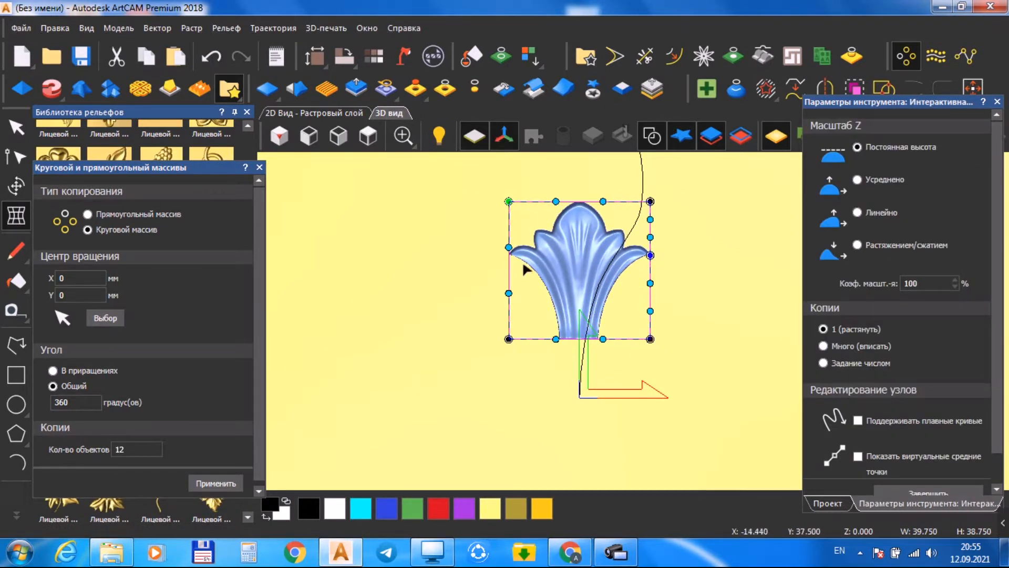
{"action": "left_click_drag", "start_coordinate": [651, 340], "coordinate": [693, 339]}
{"action": "left_click_drag", "start_coordinate": [508, 340], "coordinate": [446, 339]}
{"action": "left_click_drag", "start_coordinate": [693, 339], "coordinate": [712, 339]}
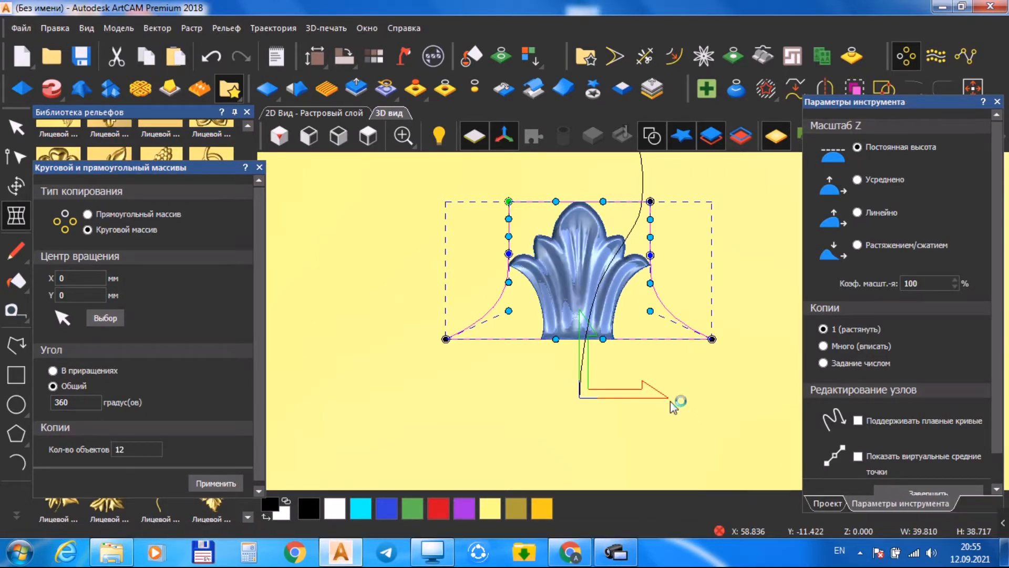
Array the widened palmette leaf as 12 copies over 360° around the point 0, 0.
{"action": "left_click", "coordinate": [212, 483]}
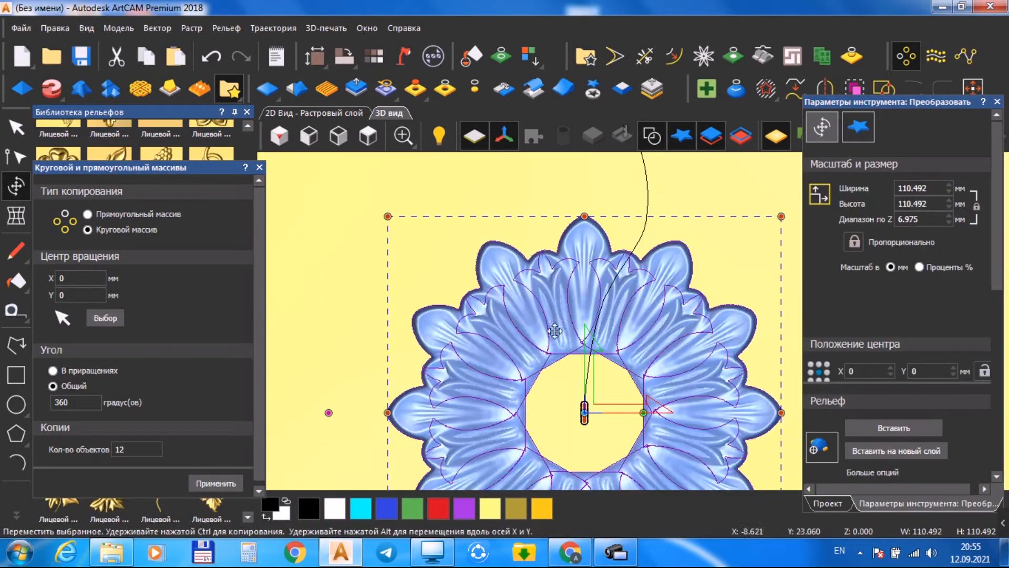
{"action": "scroll", "coordinate": [634, 406], "scroll_direction": "down", "scroll_amount": 1}
{"action": "middle_click_drag", "start_coordinate": [610, 344], "coordinate": [594, 382]}
{"action": "scroll", "coordinate": [637, 320], "scroll_direction": "up", "scroll_amount": 1}
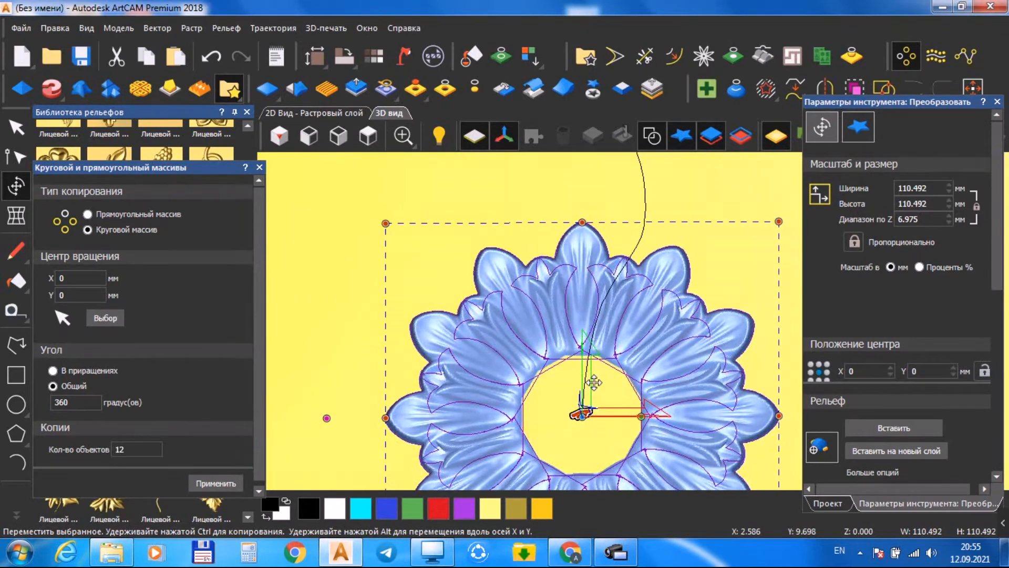
{"action": "middle_click_drag", "start_coordinate": [604, 330], "coordinate": [629, 338]}
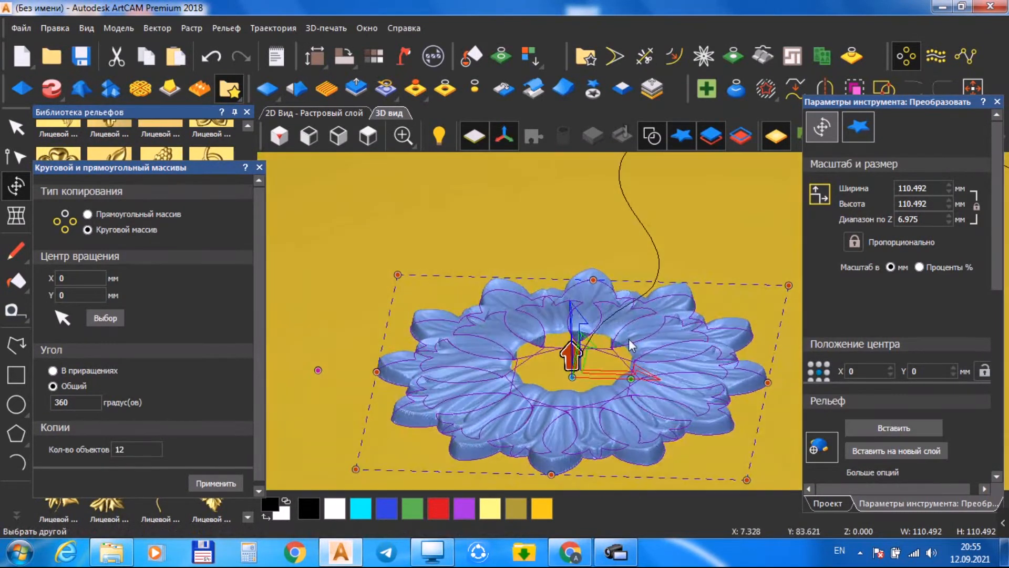
{"action": "scroll", "coordinate": [628, 338], "scroll_direction": "up", "scroll_amount": 5}
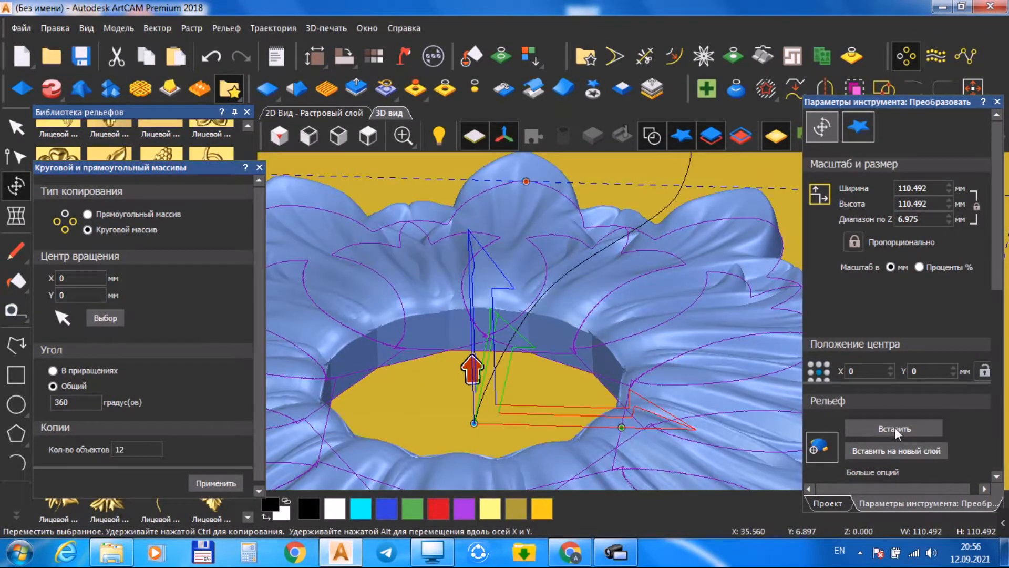
Paste the ring of twelve palmette leaves into the active relief layer.
{"action": "left_click", "coordinate": [894, 427]}
{"action": "scroll", "coordinate": [617, 356], "scroll_direction": "down", "scroll_amount": 3}
{"action": "middle_click_drag", "start_coordinate": [607, 360], "coordinate": [570, 389]}
{"action": "scroll", "coordinate": [603, 405], "scroll_direction": "up", "scroll_amount": 3}
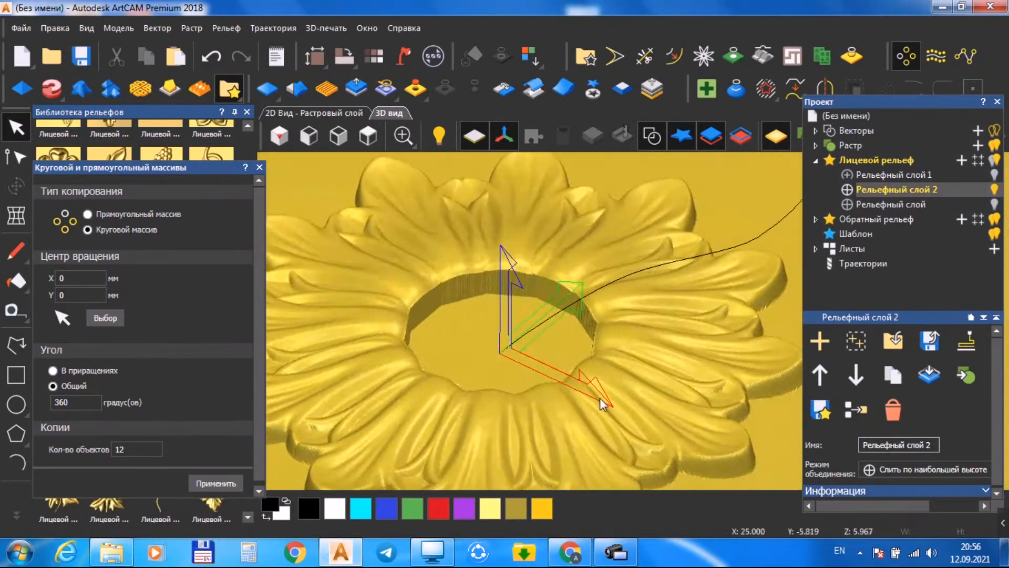
Raise the pasted palmette ring in Z and paste it back using merge by highest.
{"action": "scroll", "coordinate": [609, 408], "scroll_direction": "down", "scroll_amount": 2}
{"action": "left_click", "coordinate": [679, 384]}
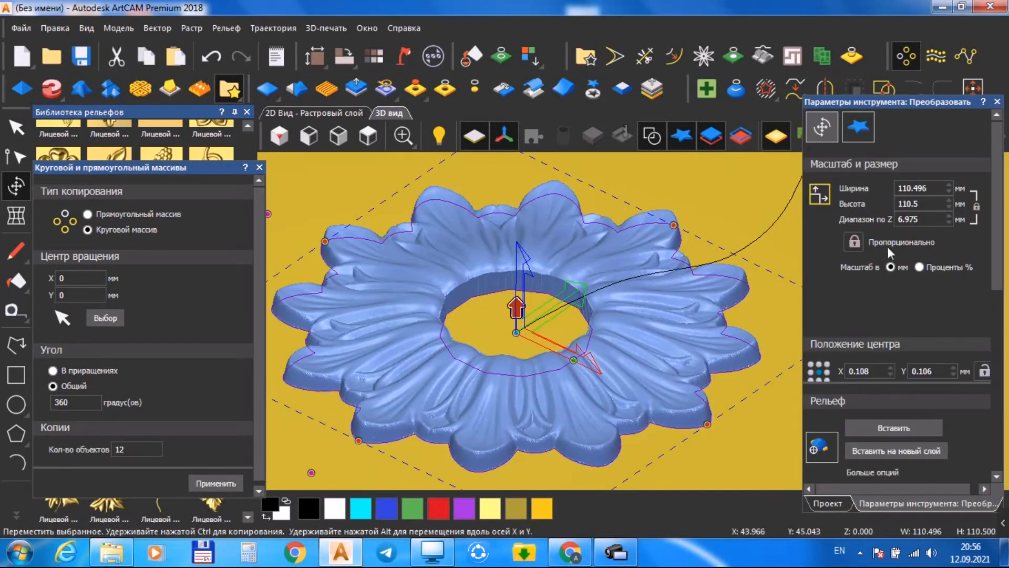
{"action": "left_click_drag", "start_coordinate": [516, 306], "coordinate": [517, 287]}
{"action": "left_click", "coordinate": [858, 127]}
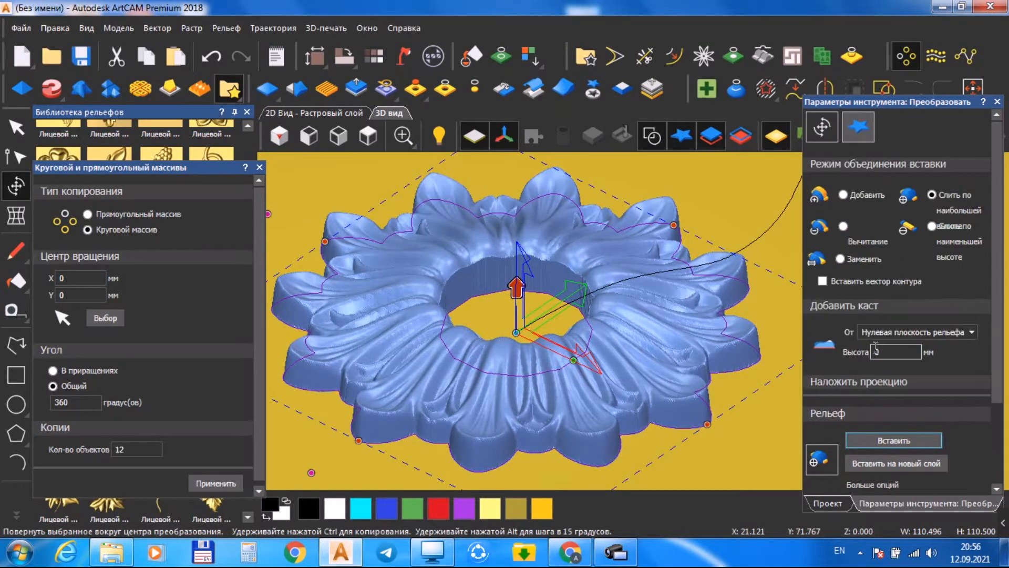
{"action": "left_click", "coordinate": [925, 439]}
Show all front relief layers and examine how the palmette ring sits against the acanthus leaves and extruded profile.
{"action": "left_click_drag", "start_coordinate": [573, 401], "coordinate": [581, 373]}
{"action": "left_click", "coordinate": [368, 136]}
{"action": "scroll", "coordinate": [613, 349], "scroll_direction": "up", "scroll_amount": 5}
{"action": "left_click_drag", "start_coordinate": [613, 349], "coordinate": [563, 326]}
{"action": "scroll", "coordinate": [718, 262], "scroll_direction": "down", "scroll_amount": 2}
{"action": "left_click_drag", "start_coordinate": [717, 262], "coordinate": [693, 250]}
{"action": "scroll", "coordinate": [693, 250], "scroll_direction": "down", "scroll_amount": 2}
{"action": "scroll", "coordinate": [696, 256], "scroll_direction": "up", "scroll_amount": 3}
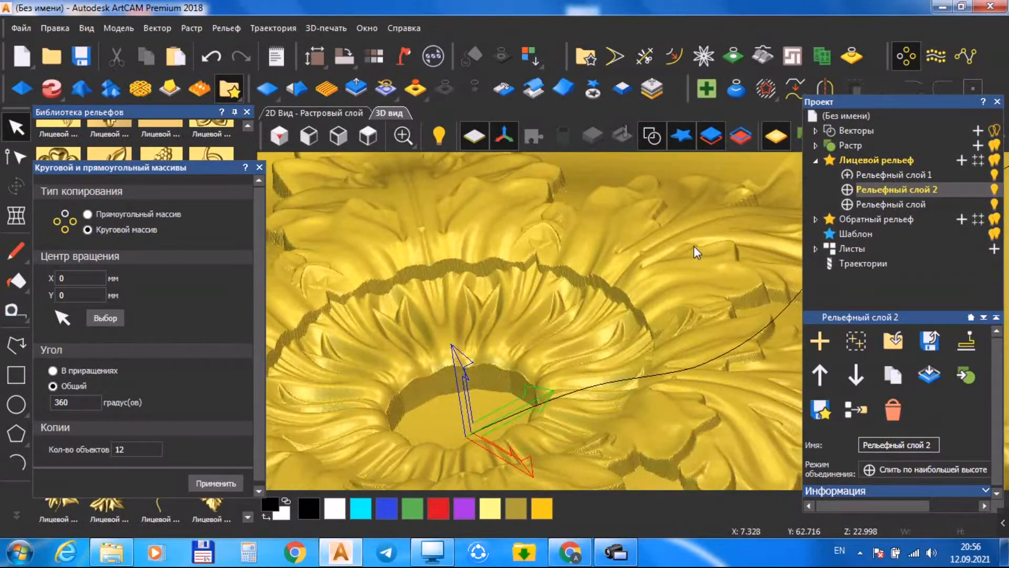
Hide the extruded profile and acanthus leaf layers, and add a new active layer above the palmette ring layer.
{"action": "left_click", "coordinate": [994, 204]}
{"action": "left_click", "coordinate": [994, 175]}
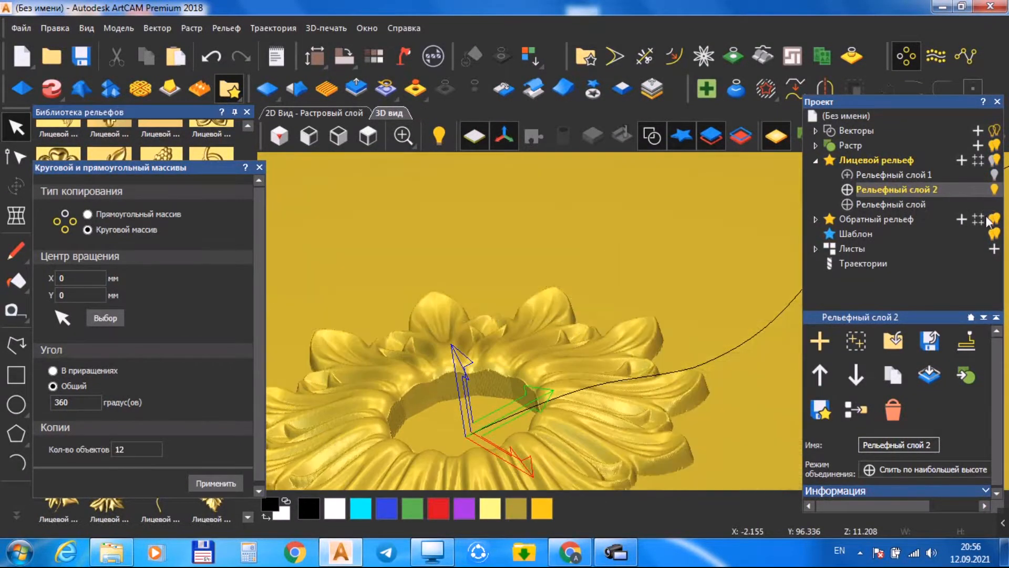
{"action": "left_click", "coordinate": [820, 341]}
{"action": "left_click", "coordinate": [893, 191]}
Reshape a copy of the wavy profile curve by moving its lower nodes outward over the palmette ring.
{"action": "left_click", "coordinate": [368, 135]}
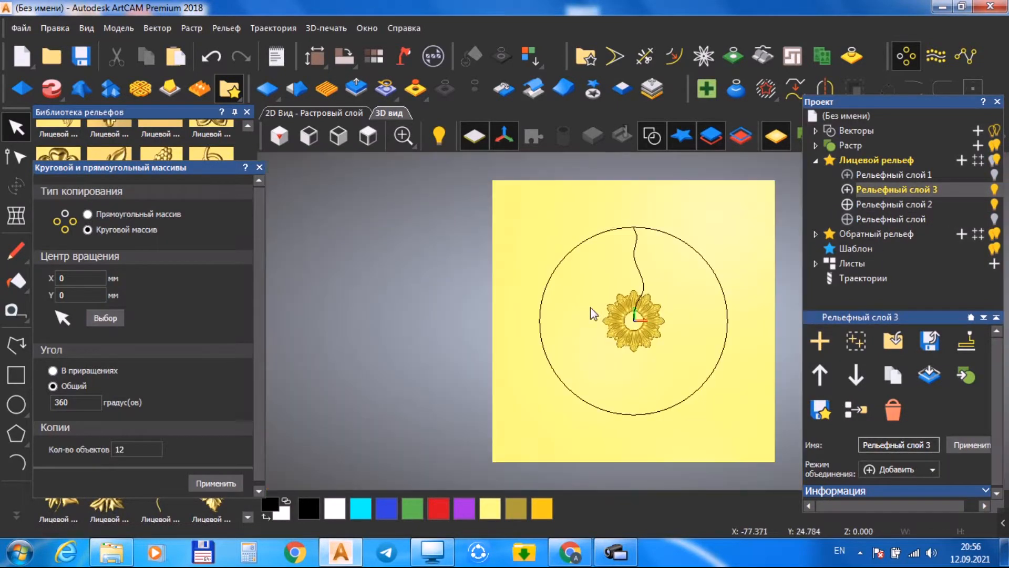
{"action": "scroll", "coordinate": [639, 279], "scroll_direction": "up", "scroll_amount": 4}
{"action": "left_click_drag", "start_coordinate": [639, 277], "coordinate": [636, 282]}
{"action": "scroll", "coordinate": [644, 283], "scroll_direction": "down", "scroll_amount": 1}
{"action": "scroll", "coordinate": [657, 210], "scroll_direction": "up", "scroll_amount": 2}
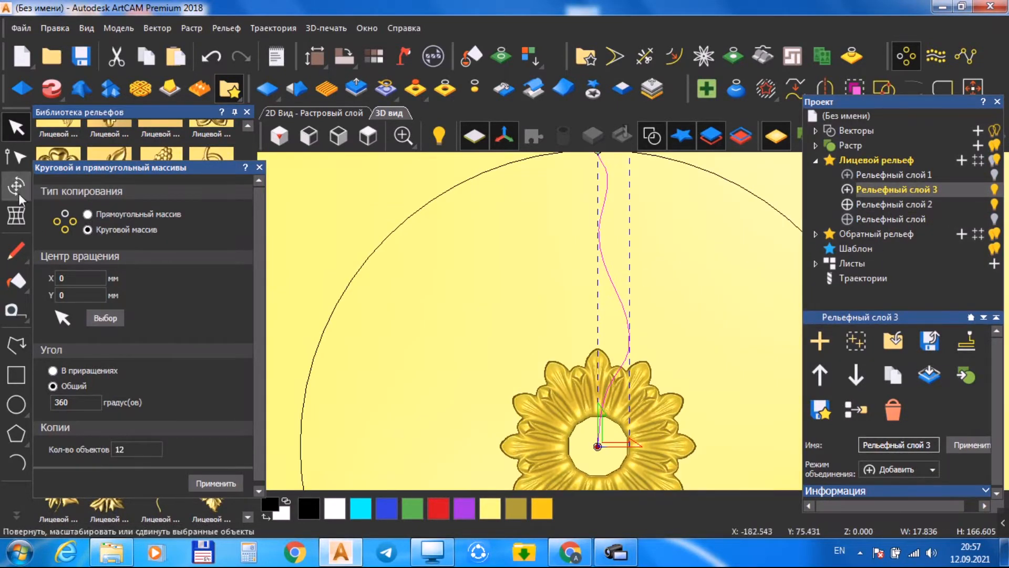
{"action": "left_click", "coordinate": [17, 157]}
{"action": "scroll", "coordinate": [601, 395], "scroll_direction": "up", "scroll_amount": 2}
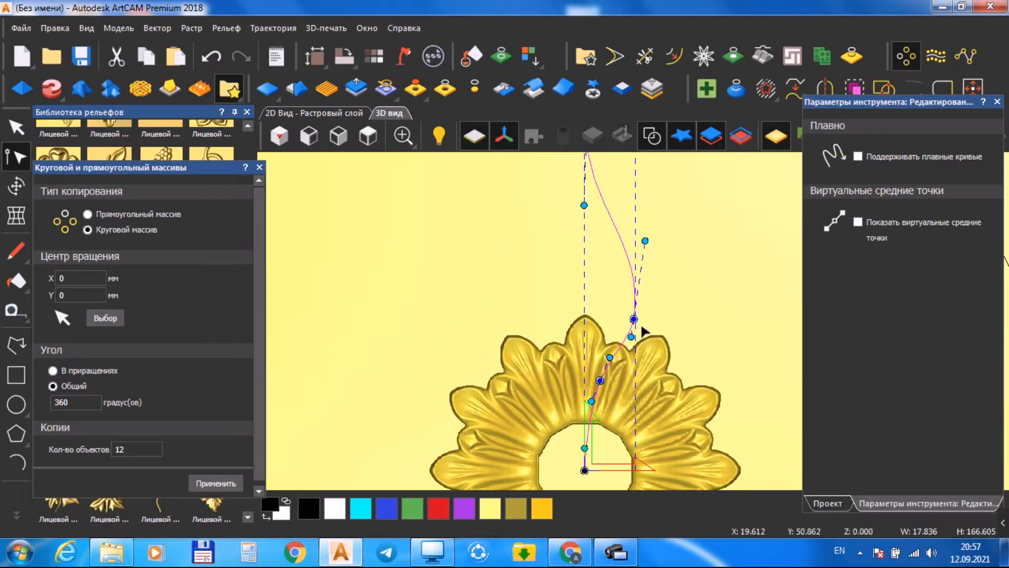
{"action": "scroll", "coordinate": [605, 386], "scroll_direction": "up", "scroll_amount": 2}
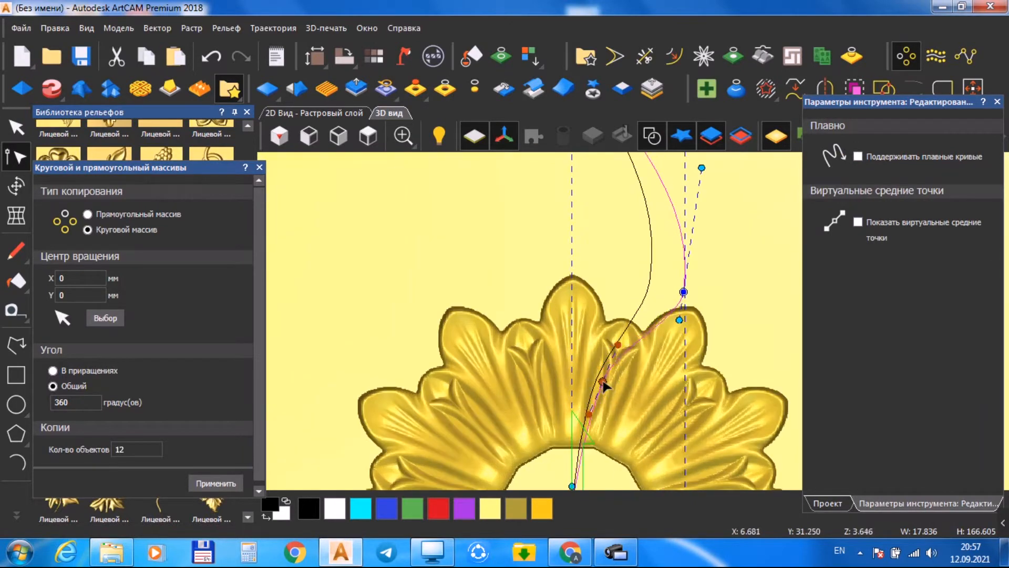
{"action": "middle_click_drag", "start_coordinate": [604, 456], "coordinate": [614, 419]}
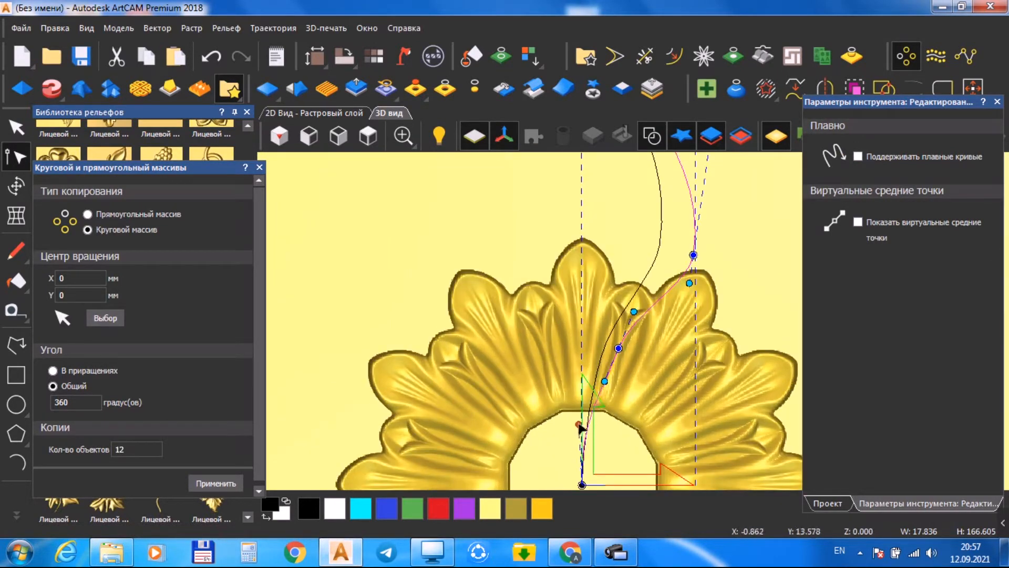
{"action": "scroll", "coordinate": [694, 256], "scroll_direction": "down", "scroll_amount": 5}
{"action": "scroll", "coordinate": [668, 210], "scroll_direction": "up", "scroll_amount": 1}
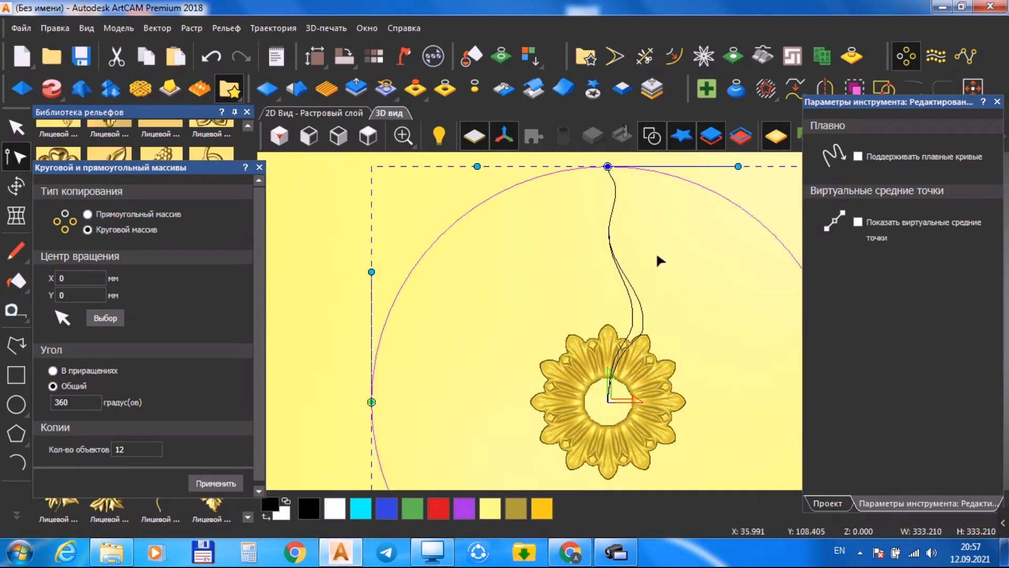
Set up an extrusion along the circle with the reshaped curve as the start profile, and fine-tune the curve's lower nodes.
{"action": "left_click", "coordinate": [46, 89]}
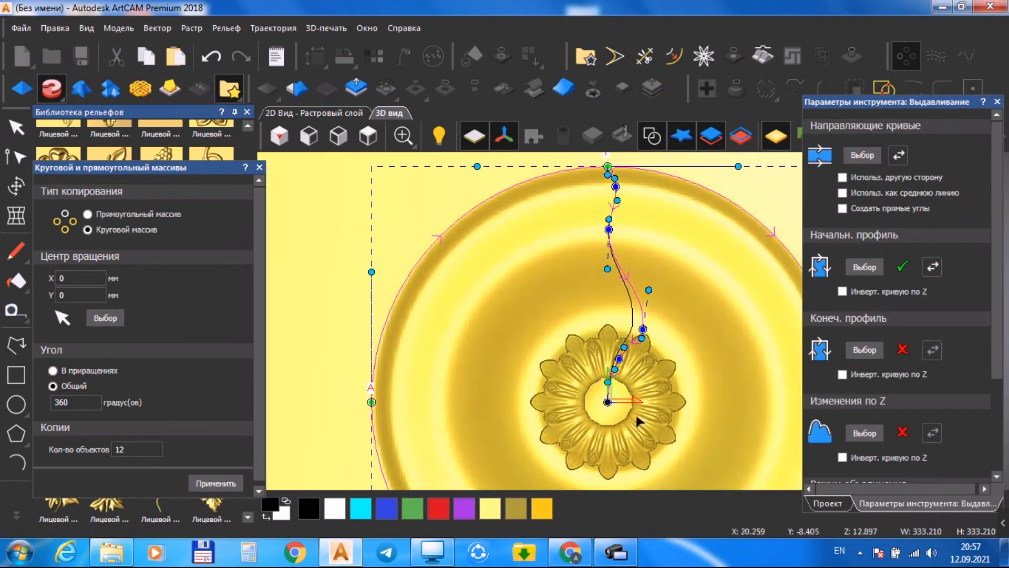
{"action": "left_click_drag", "start_coordinate": [636, 413], "coordinate": [683, 353]}
{"action": "left_click_drag", "start_coordinate": [618, 345], "coordinate": [620, 353]}
{"action": "left_click_drag", "start_coordinate": [683, 338], "coordinate": [686, 329]}
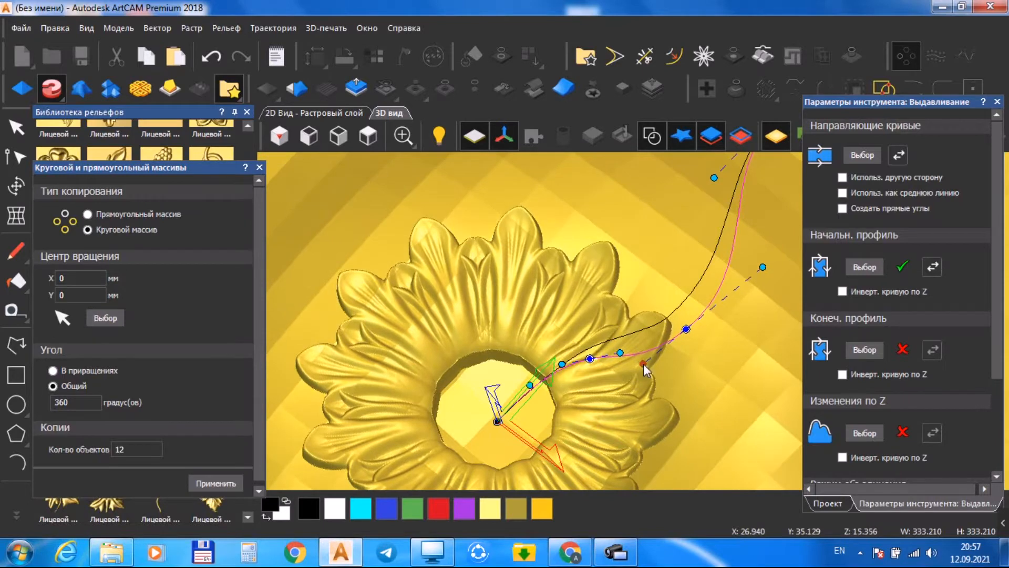
{"action": "left_click_drag", "start_coordinate": [640, 408], "coordinate": [453, 375]}
{"action": "scroll", "coordinate": [692, 382], "scroll_direction": "up", "scroll_amount": 1}
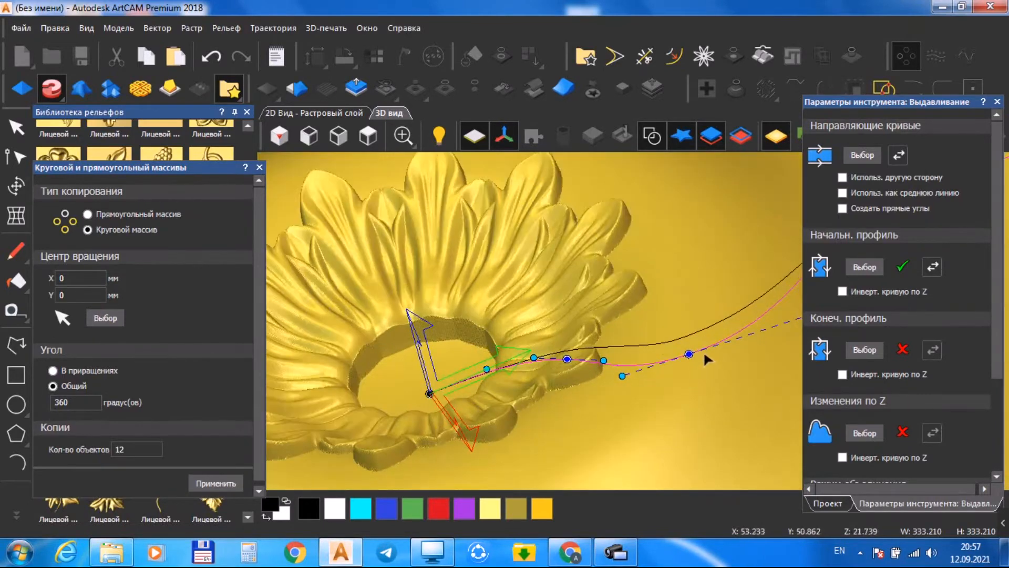
{"action": "left_click_drag", "start_coordinate": [600, 361], "coordinate": [606, 358]}
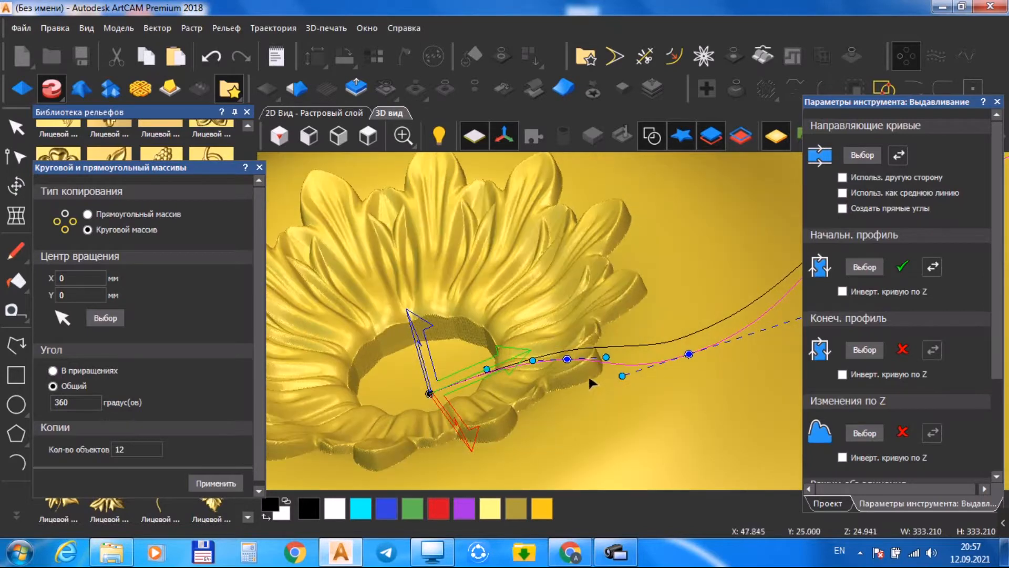
{"action": "left_click_drag", "start_coordinate": [563, 398], "coordinate": [582, 364]}
Toggle the acanthus leaf and first profile layers to compare them with the previewed extrusion.
{"action": "left_click", "coordinate": [831, 503]}
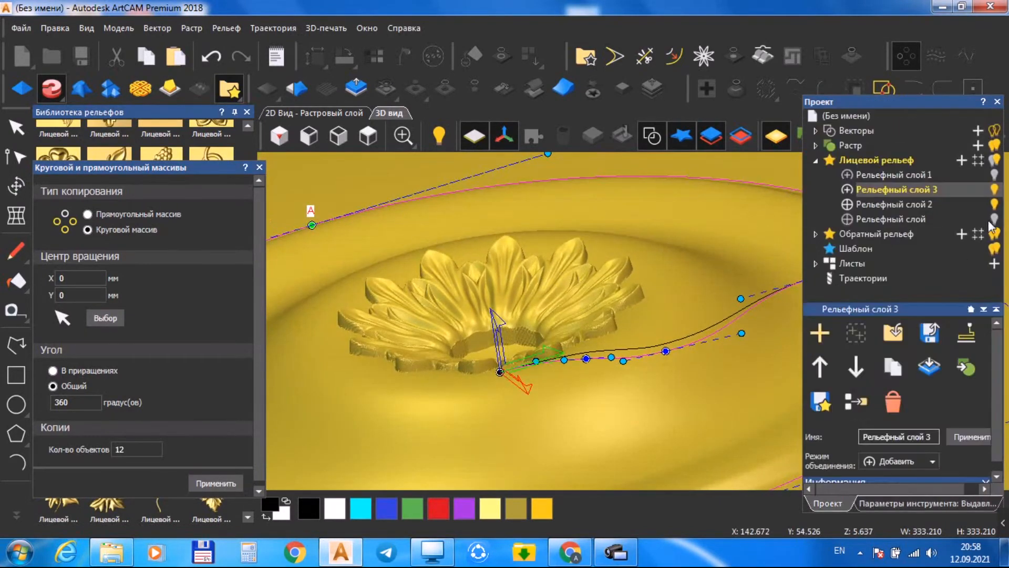
{"action": "left_click", "coordinate": [994, 219]}
{"action": "left_click", "coordinate": [995, 218]}
{"action": "left_click", "coordinate": [996, 177]}
{"action": "left_click", "coordinate": [996, 176]}
{"action": "left_click", "coordinate": [899, 502]}
{"action": "scroll", "coordinate": [918, 467], "scroll_direction": "down", "scroll_amount": 3}
{"action": "scroll", "coordinate": [583, 370], "scroll_direction": "up", "scroll_amount": 6}
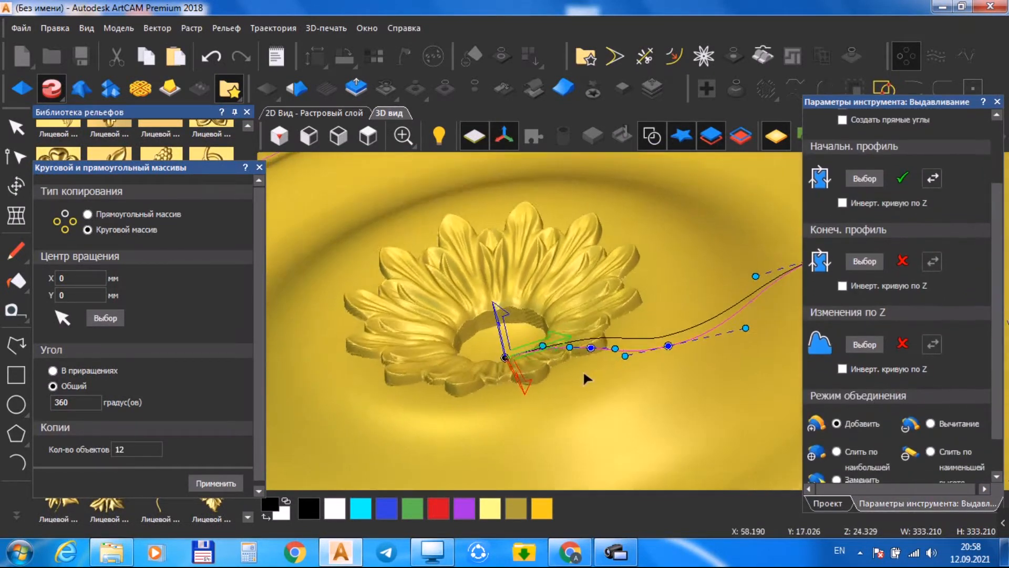
Adjust the profile curve's inner nodes and apply the extrusion to the active layer in Add mode.
{"action": "scroll", "coordinate": [617, 374], "scroll_direction": "down", "scroll_amount": 6}
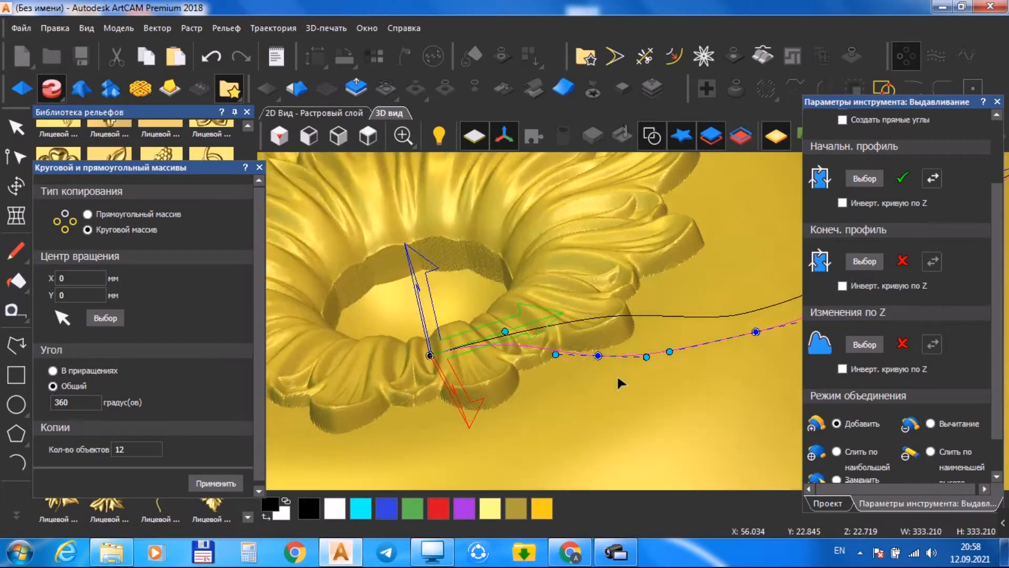
{"action": "left_click_drag", "start_coordinate": [665, 304], "coordinate": [654, 305]}
{"action": "left_click_drag", "start_coordinate": [997, 423], "coordinate": [997, 460]}
{"action": "left_click", "coordinate": [878, 470]}
{"action": "left_click", "coordinate": [17, 128]}
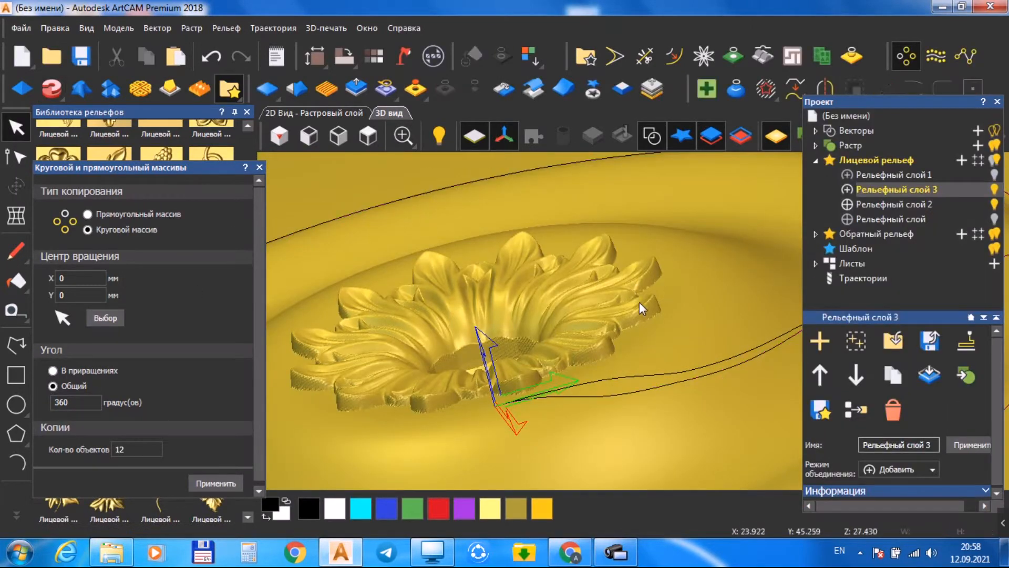
Create a vector boundary around the palmette ring layer's relief, and make the new profile layer active.
{"action": "left_click", "coordinate": [368, 137]}
{"action": "left_click_drag", "start_coordinate": [647, 290], "coordinate": [621, 318]}
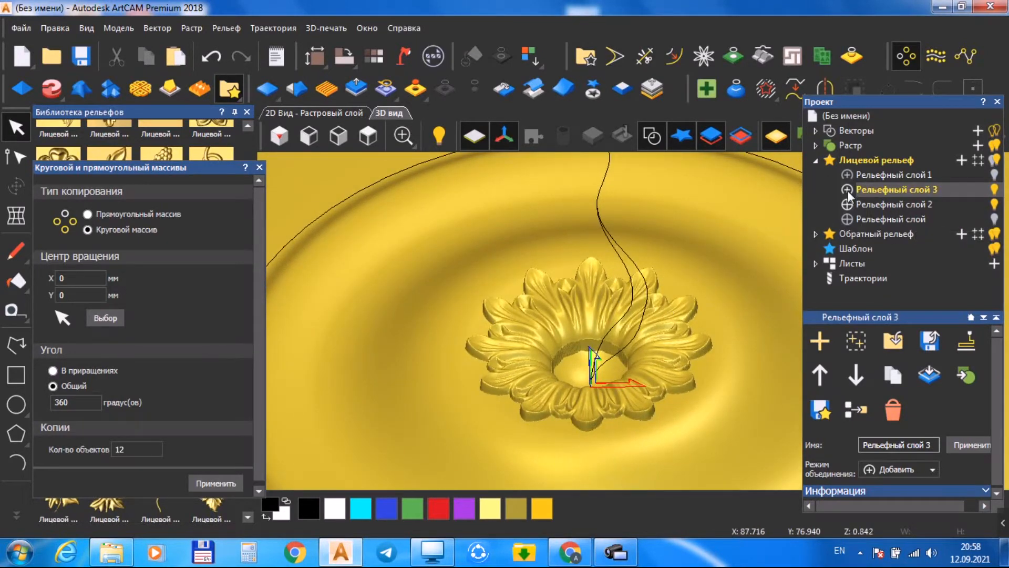
{"action": "left_click", "coordinate": [909, 205]}
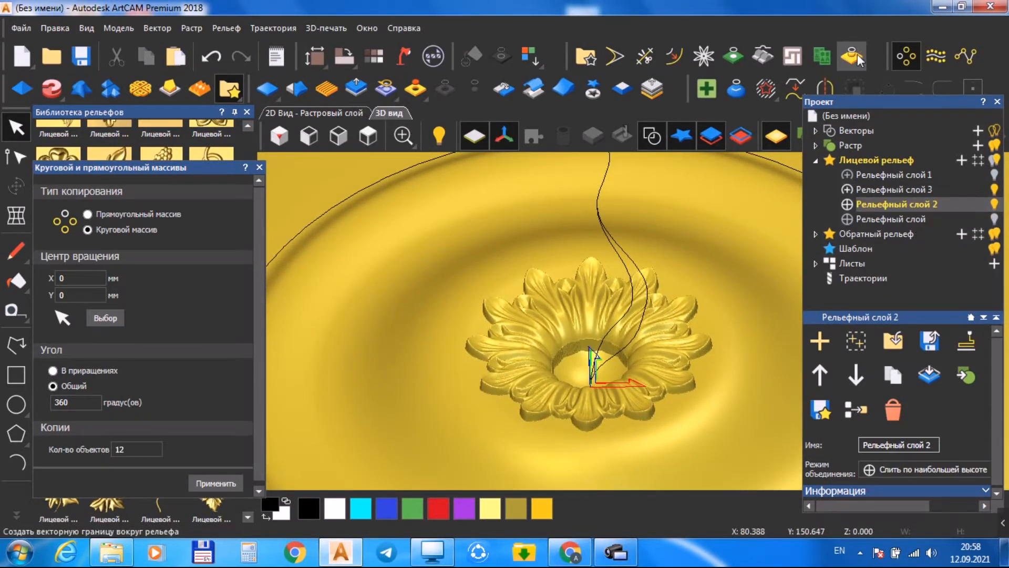
{"action": "left_click", "coordinate": [853, 56]}
{"action": "left_click", "coordinate": [729, 395]}
{"action": "left_click_drag", "start_coordinate": [687, 315], "coordinate": [646, 394]}
{"action": "scroll", "coordinate": [641, 375], "scroll_direction": "up", "scroll_amount": 3}
{"action": "key", "text": "Up"}
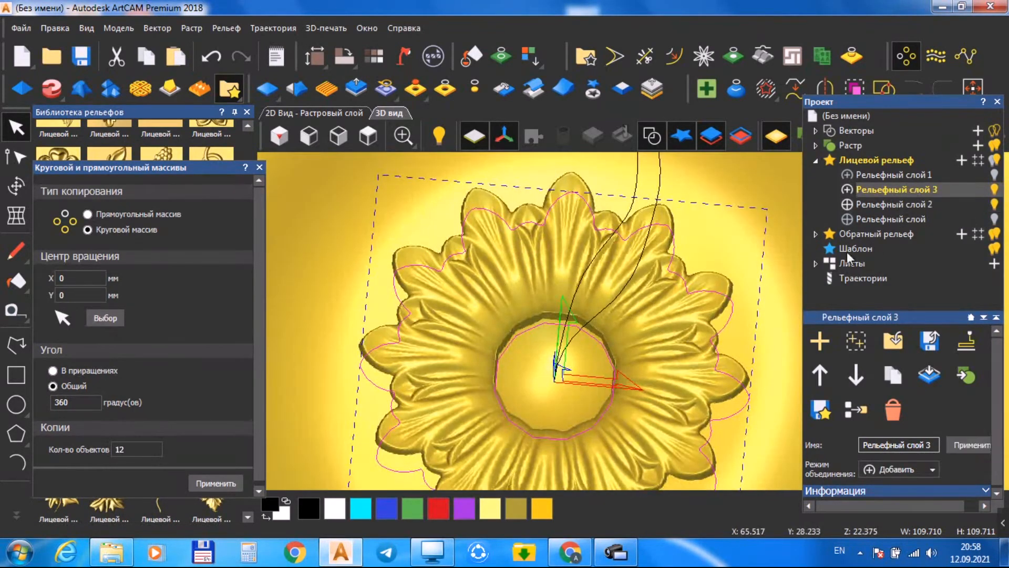
Try to reset the new profile layer's relief outside the boundary vectors, and undo it.
{"action": "left_click", "coordinate": [476, 95]}
{"action": "left_click_drag", "start_coordinate": [610, 295], "coordinate": [607, 265]}
{"action": "left_click", "coordinate": [211, 57]}
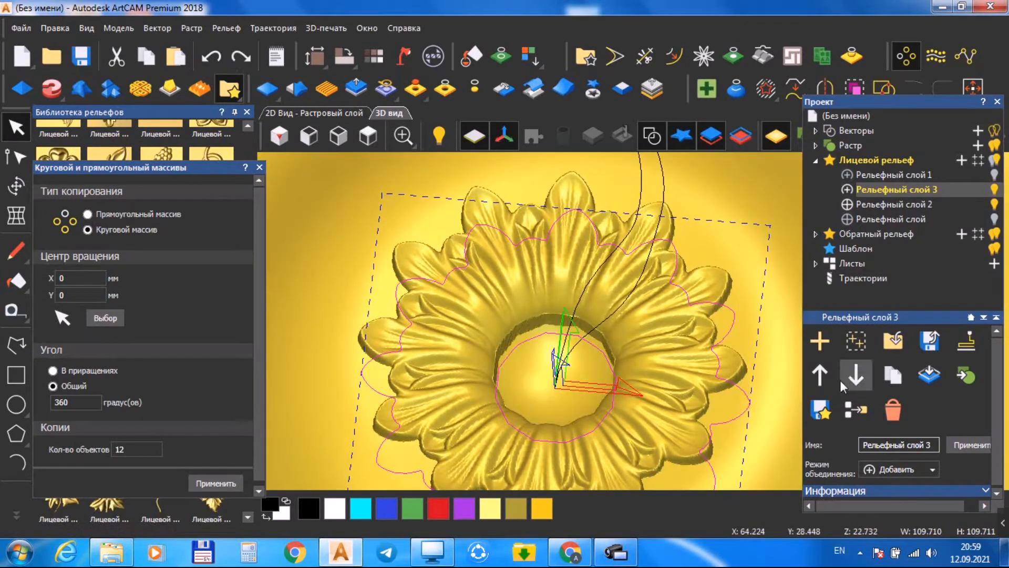
Merge the visible palmette ring and new profile layers, reset the merged relief outside the boundary, and remove the boundary vectors.
{"action": "left_click", "coordinate": [856, 409]}
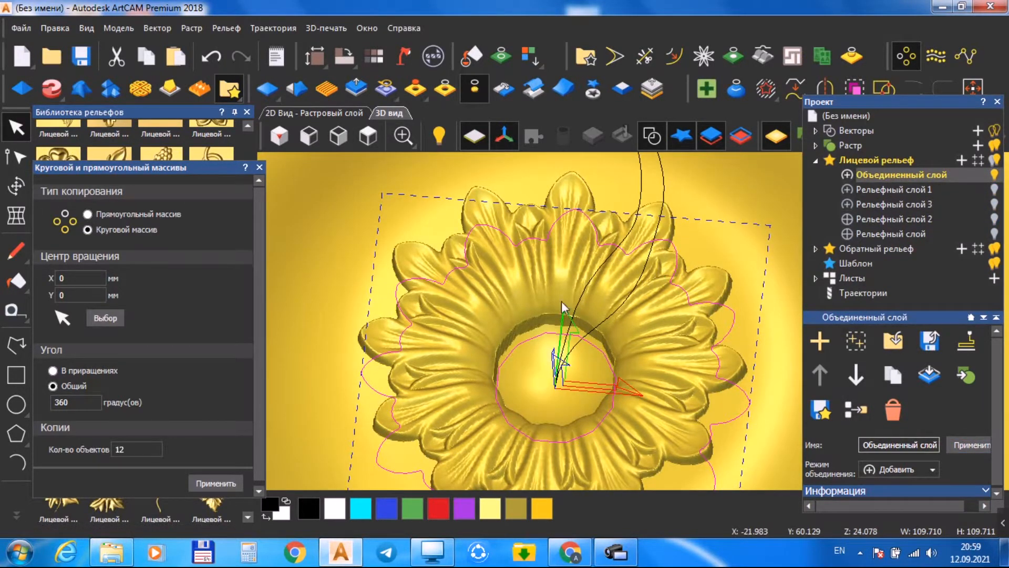
{"action": "left_click", "coordinate": [117, 56]}
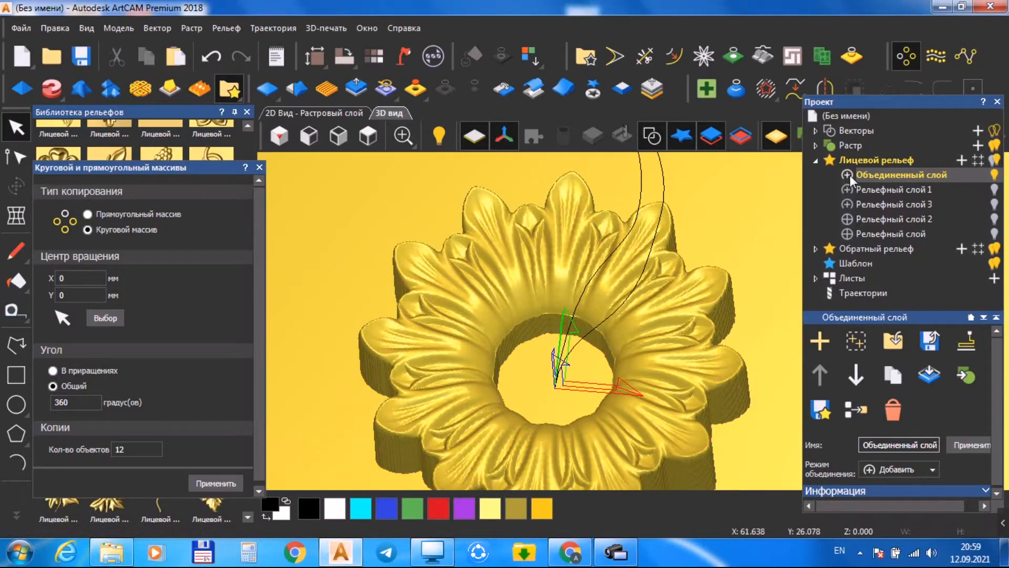
Set the merged layer to combine by highest, and show it together with the acanthus leaf and first extruded profile layers.
{"action": "left_click", "coordinate": [995, 233]}
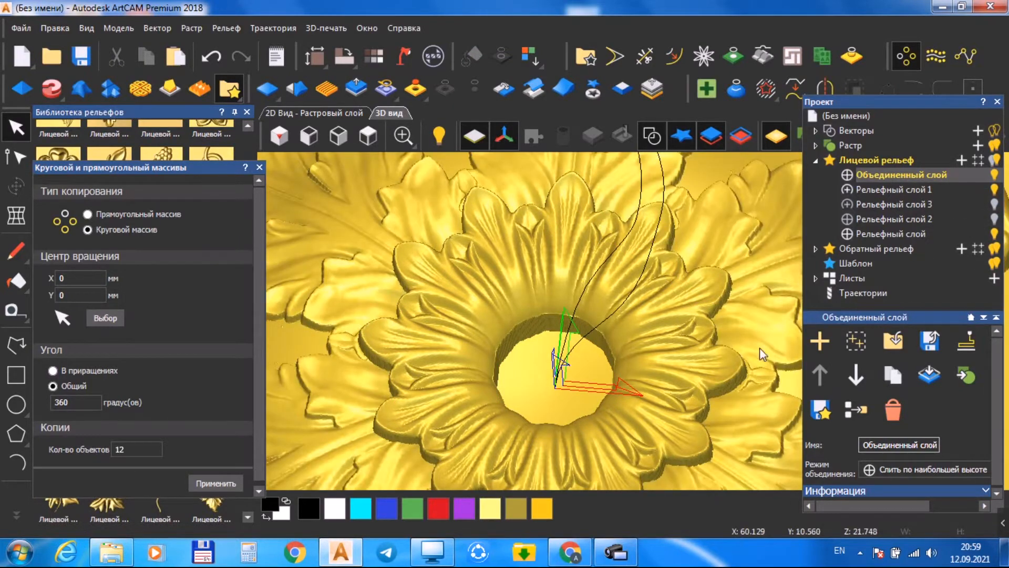
{"action": "left_click_drag", "start_coordinate": [798, 327], "coordinate": [711, 343]}
{"action": "scroll", "coordinate": [711, 342], "scroll_direction": "down", "scroll_amount": 3}
{"action": "scroll", "coordinate": [707, 346], "scroll_direction": "up", "scroll_amount": 3}
{"action": "left_click_drag", "start_coordinate": [685, 387], "coordinate": [652, 263]}
{"action": "scroll", "coordinate": [592, 320], "scroll_direction": "up", "scroll_amount": 3}
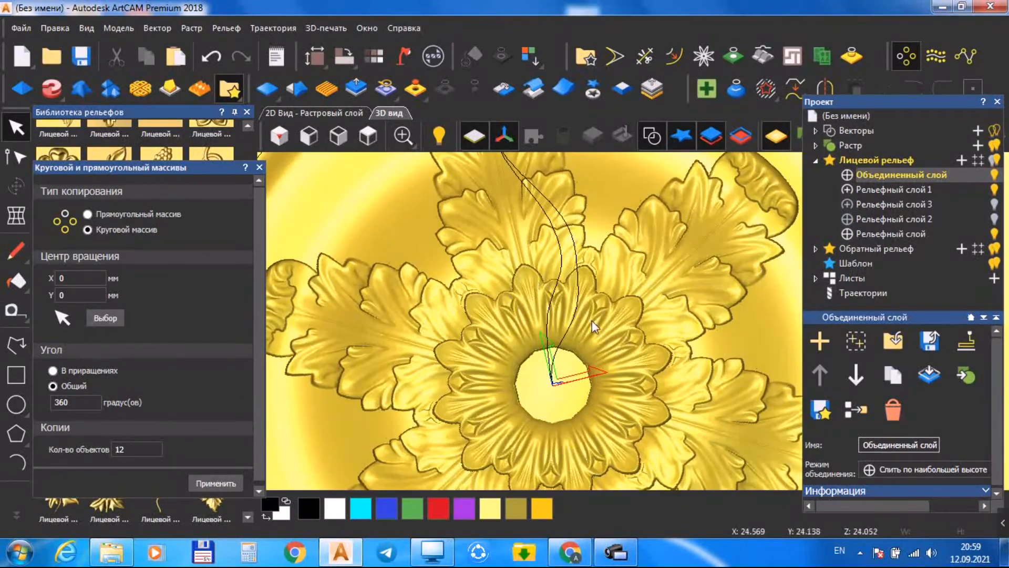
{"action": "left_click", "coordinate": [376, 140]}
{"action": "scroll", "coordinate": [663, 294], "scroll_direction": "up", "scroll_amount": 3}
{"action": "scroll", "coordinate": [664, 301], "scroll_direction": "down", "scroll_amount": 1}
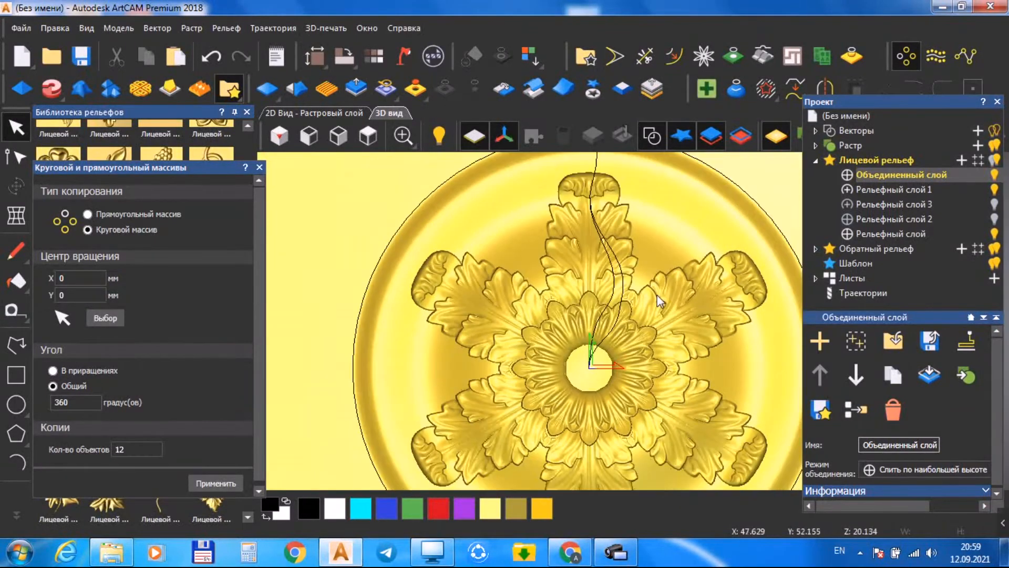
Clear the acanthus leaves from their layer and load a pointed leaf from the relief library.
{"action": "left_click", "coordinate": [893, 234]}
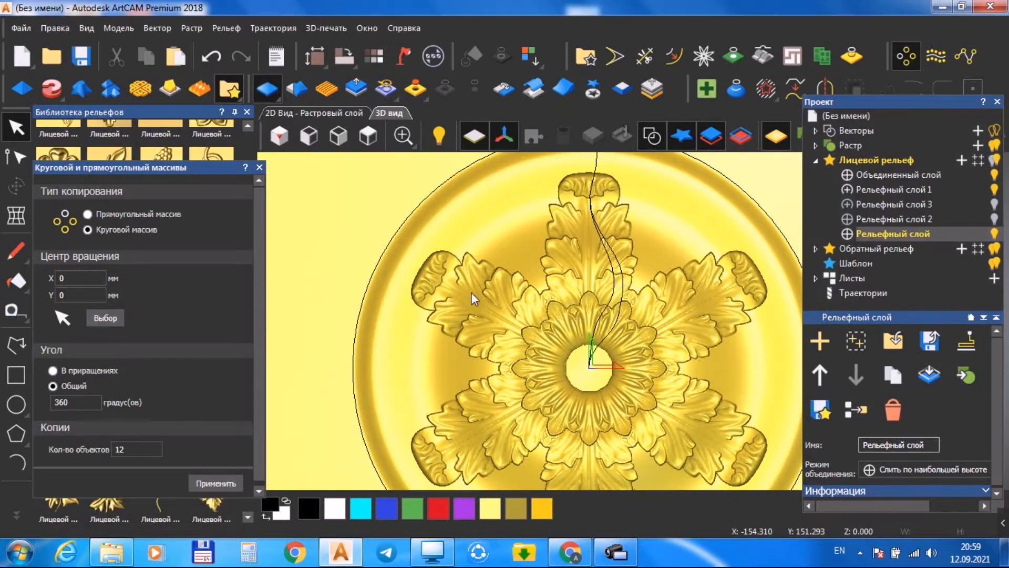
{"action": "left_click", "coordinate": [259, 167]}
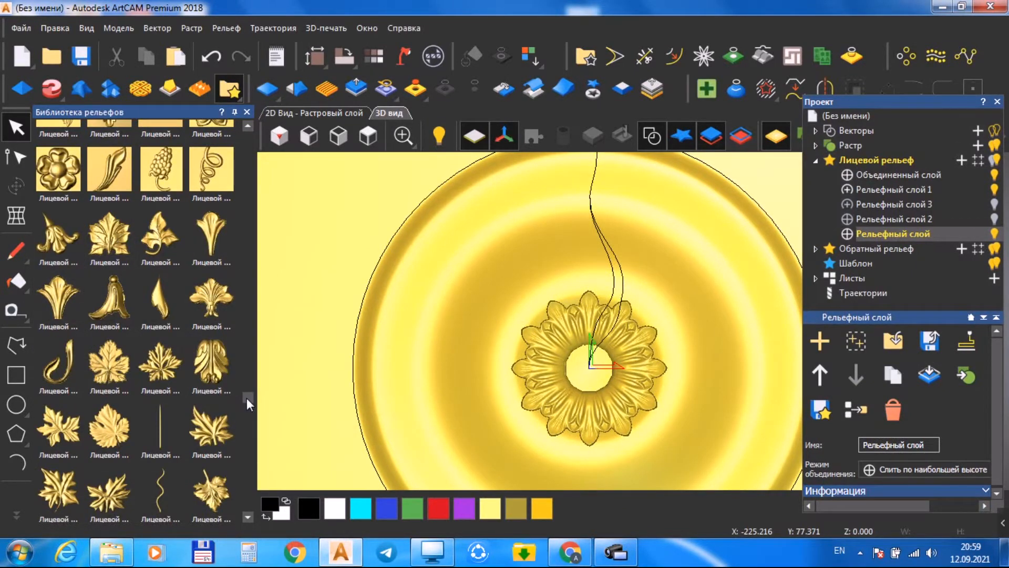
{"action": "scroll", "coordinate": [247, 399], "scroll_direction": "down", "scroll_amount": 2}
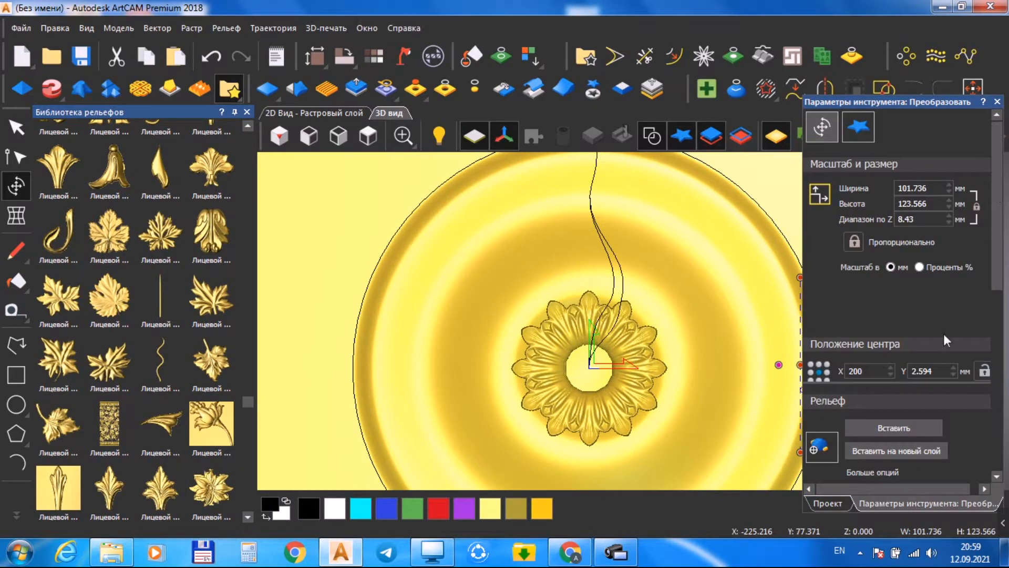
Hide the extruded profile layer and position the leaf on the vertical centre line, with its base over the palmette ring.
{"action": "left_click", "coordinate": [827, 503]}
{"action": "left_click", "coordinate": [995, 190]}
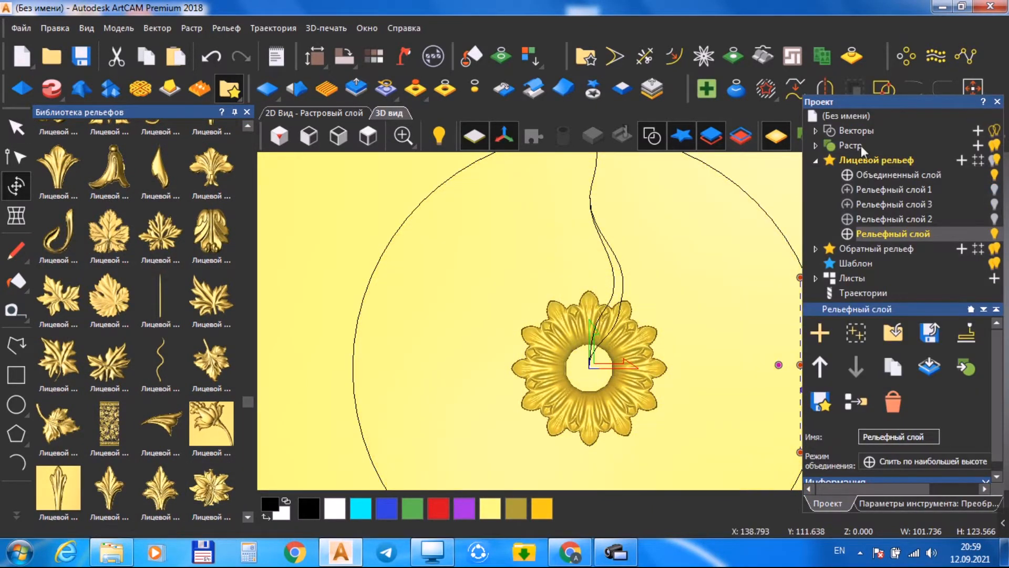
{"action": "left_click_drag", "start_coordinate": [593, 243], "coordinate": [593, 148]}
{"action": "scroll", "coordinate": [592, 196], "scroll_direction": "down", "scroll_amount": 2}
{"action": "scroll", "coordinate": [592, 196], "scroll_direction": "up", "scroll_amount": 2}
{"action": "scroll", "coordinate": [625, 356], "scroll_direction": "up", "scroll_amount": 1}
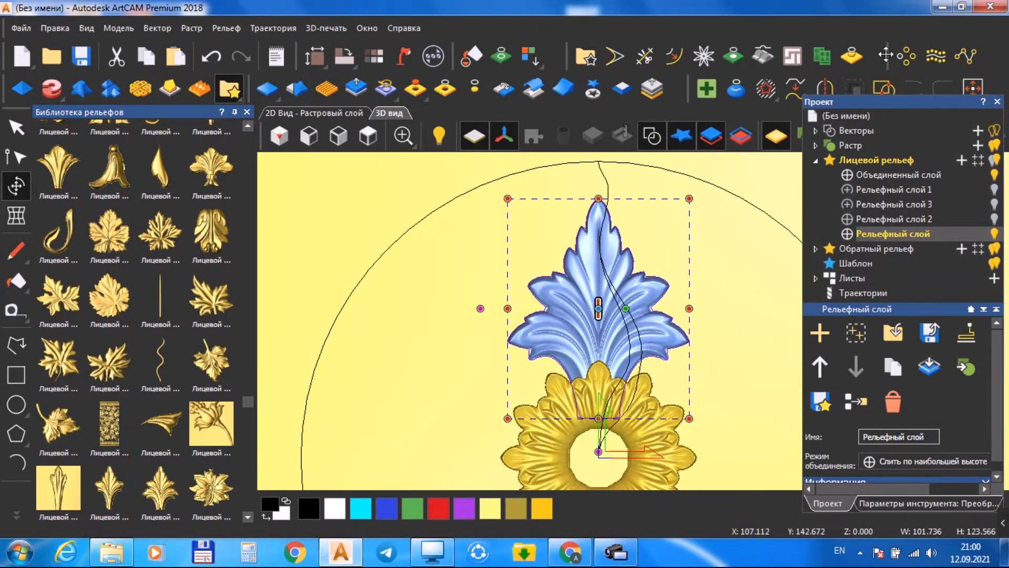
Create a circular array of 6 leaves over 360 degrees about X 0, Y 0.
{"action": "left_click", "coordinate": [906, 56]}
{"action": "type", "text": "6"}
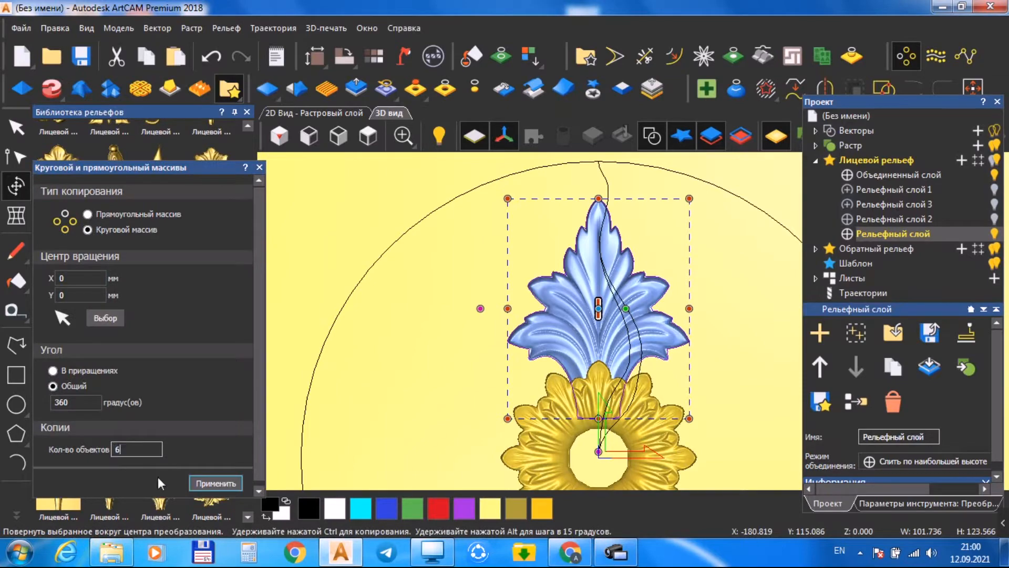
{"action": "left_click", "coordinate": [215, 483]}
{"action": "scroll", "coordinate": [590, 373], "scroll_direction": "down", "scroll_amount": 3}
{"action": "scroll", "coordinate": [636, 376], "scroll_direction": "up", "scroll_amount": 4}
{"action": "middle_click_drag", "start_coordinate": [621, 407], "coordinate": [563, 221]}
{"action": "scroll", "coordinate": [638, 426], "scroll_direction": "up", "scroll_amount": 4}
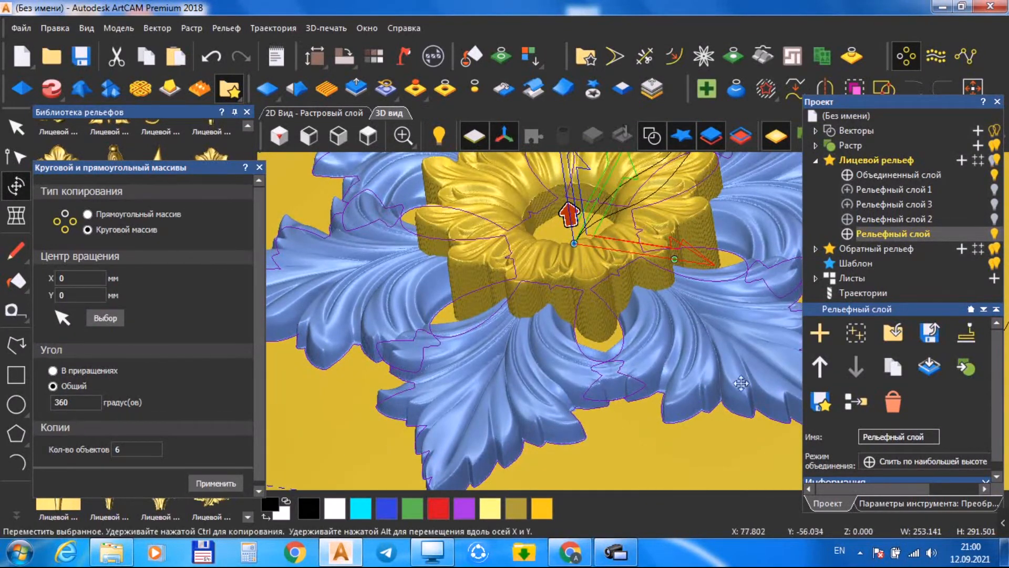
Paste the ring of six leaves into the active relief layer and show the extruded profile layer.
{"action": "left_click", "coordinate": [886, 503]}
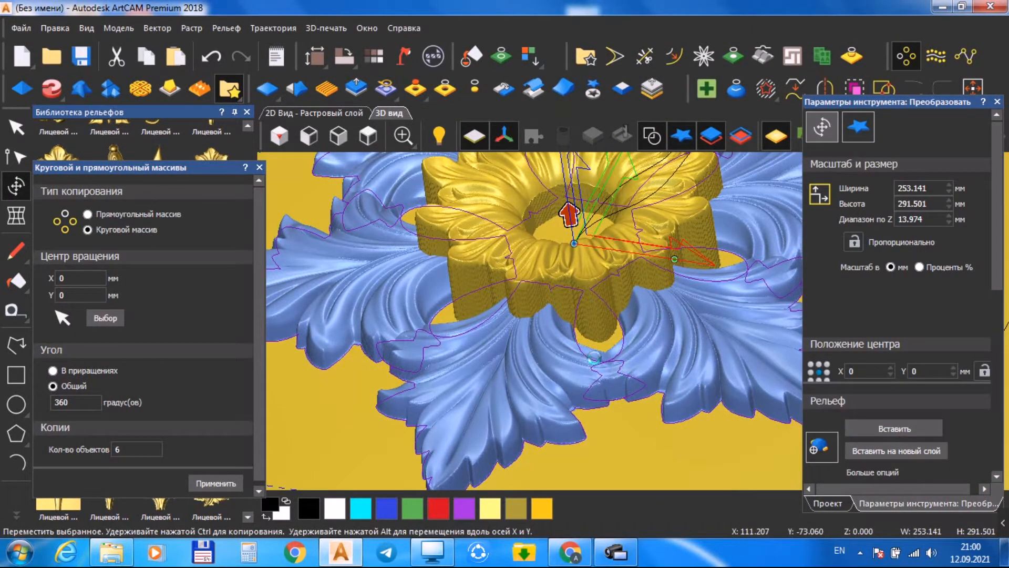
{"action": "key", "text": "Escape"}
{"action": "scroll", "coordinate": [597, 364], "scroll_direction": "down", "scroll_amount": 5}
{"action": "left_click", "coordinate": [994, 205]}
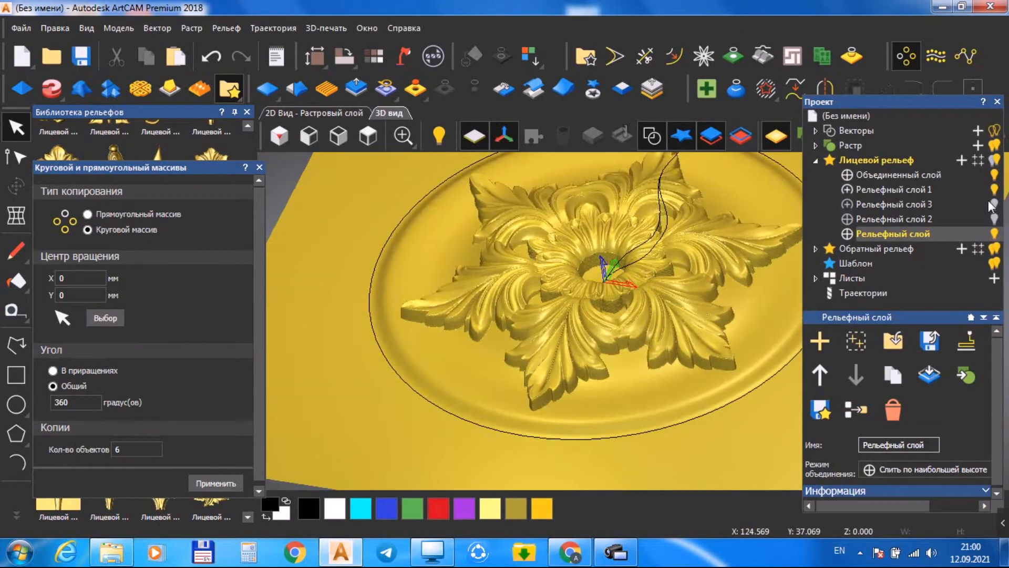
{"action": "middle_click_drag", "start_coordinate": [668, 267], "coordinate": [628, 290]}
{"action": "scroll", "coordinate": [629, 295], "scroll_direction": "up", "scroll_amount": 3}
Scale the six-leaf layer's relief height to 10 mm and close the array settings.
{"action": "left_click", "coordinate": [356, 89]}
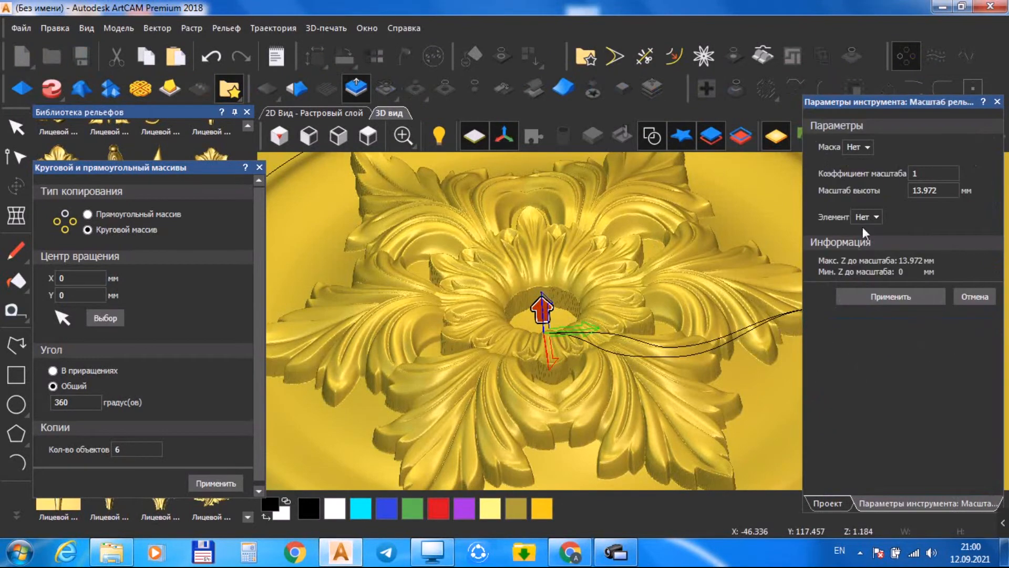
{"action": "type", "text": "0"}
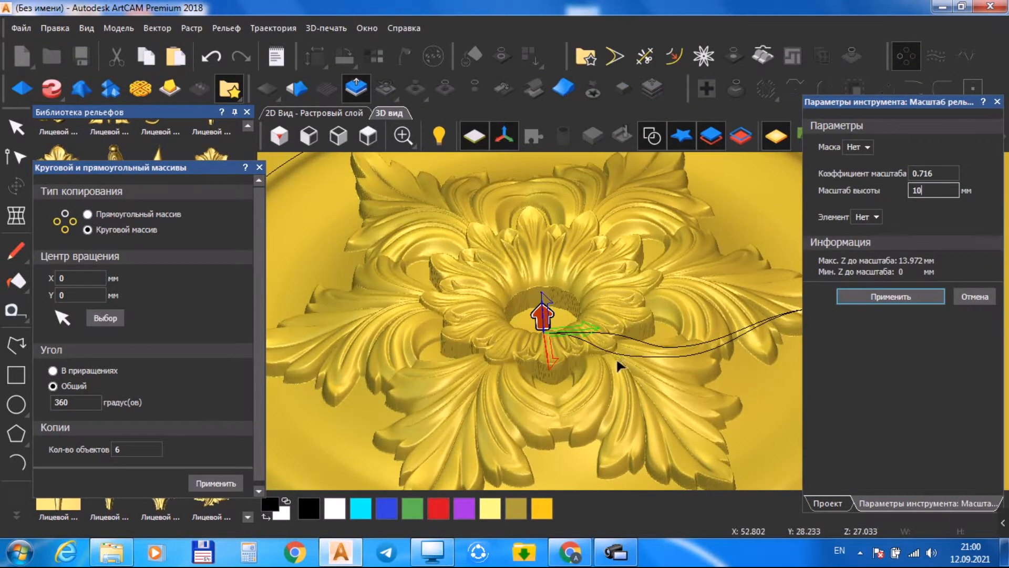
{"action": "left_click", "coordinate": [17, 127]}
{"action": "left_click", "coordinate": [259, 167]}
Draw a circle about 39.6 mm in diameter around the opening at the rosette's centre.
{"action": "left_click_drag", "start_coordinate": [507, 339], "coordinate": [647, 400]}
{"action": "left_click", "coordinate": [368, 135]}
{"action": "scroll", "coordinate": [634, 325], "scroll_direction": "up", "scroll_amount": 5}
{"action": "left_click", "coordinate": [16, 404]}
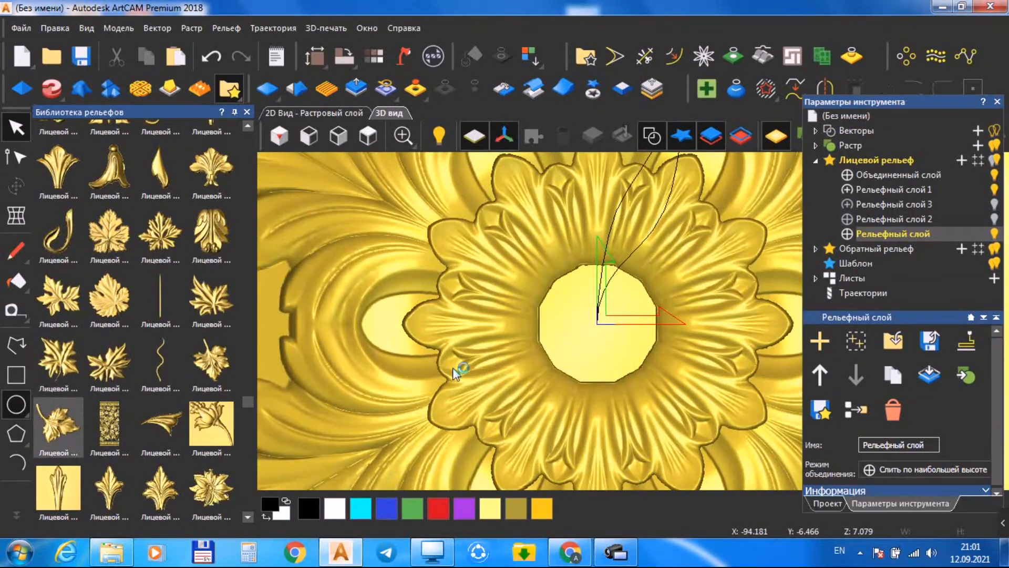
{"action": "left_click", "coordinate": [648, 374]}
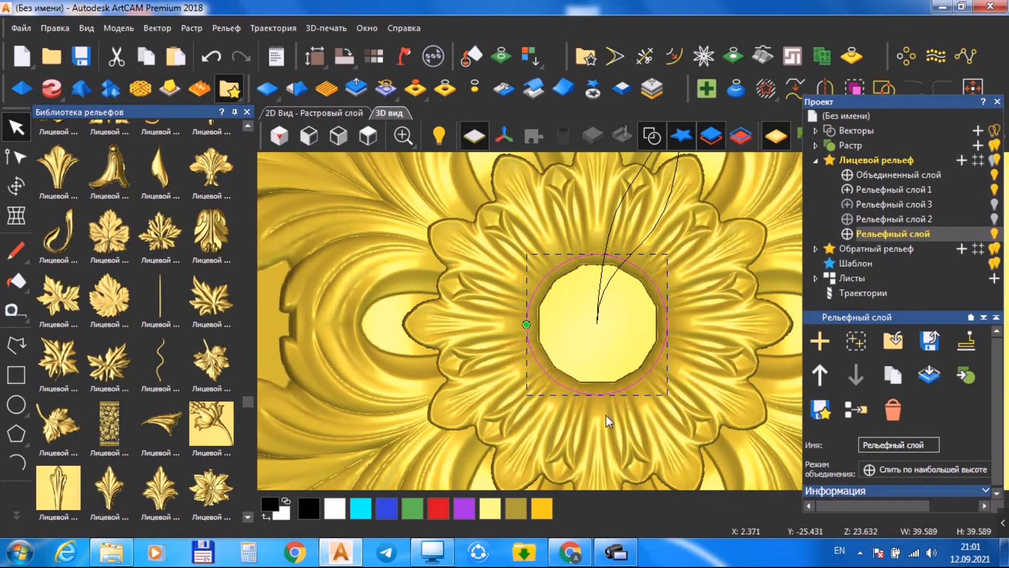
Build a round-profile dome from the central circle with a 90-degree angle and a start height of 8 mm.
{"action": "left_click_drag", "start_coordinate": [608, 420], "coordinate": [412, 320]}
{"action": "left_click", "coordinate": [22, 87]}
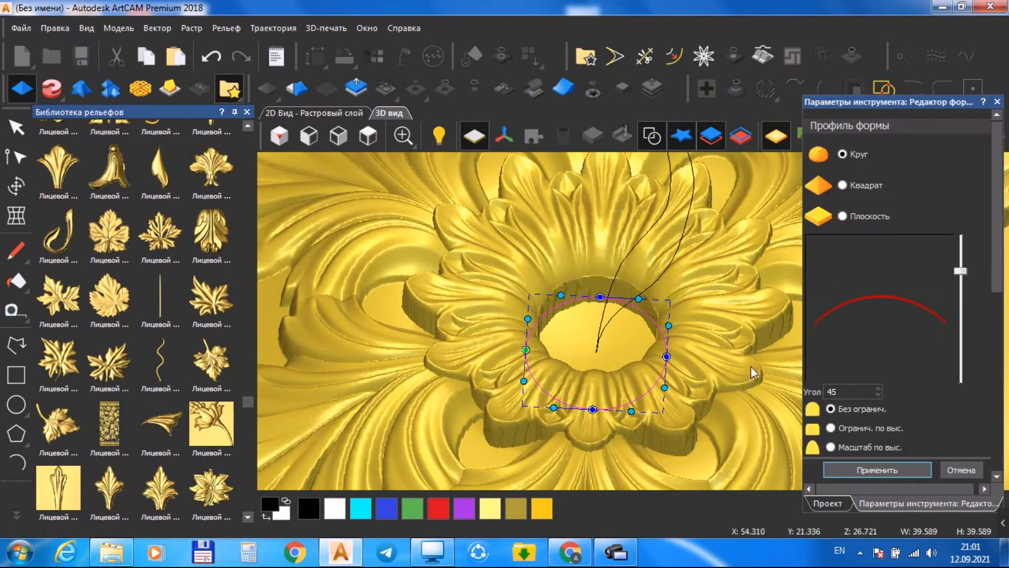
{"action": "left_click_drag", "start_coordinate": [962, 271], "coordinate": [963, 226]}
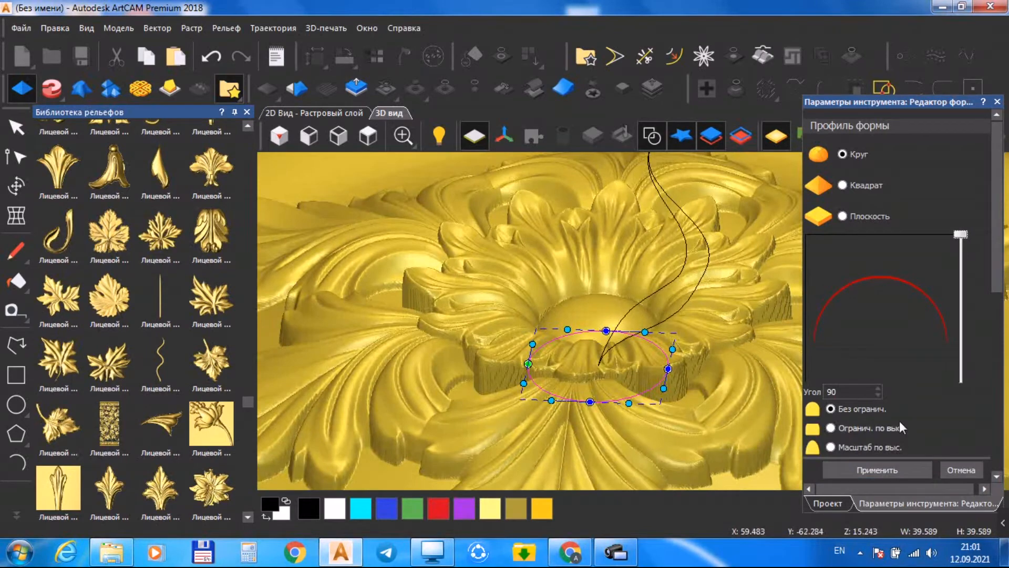
{"action": "scroll", "coordinate": [900, 427], "scroll_direction": "down", "scroll_amount": 3}
{"action": "type", "text": "5"}
{"action": "left_click_drag", "start_coordinate": [654, 380], "coordinate": [565, 368]}
{"action": "left_click_drag", "start_coordinate": [599, 297], "coordinate": [687, 434]}
{"action": "type", "text": "8"}
{"action": "scroll", "coordinate": [649, 292], "scroll_direction": "down", "scroll_amount": 4}
{"action": "left_click", "coordinate": [16, 127]}
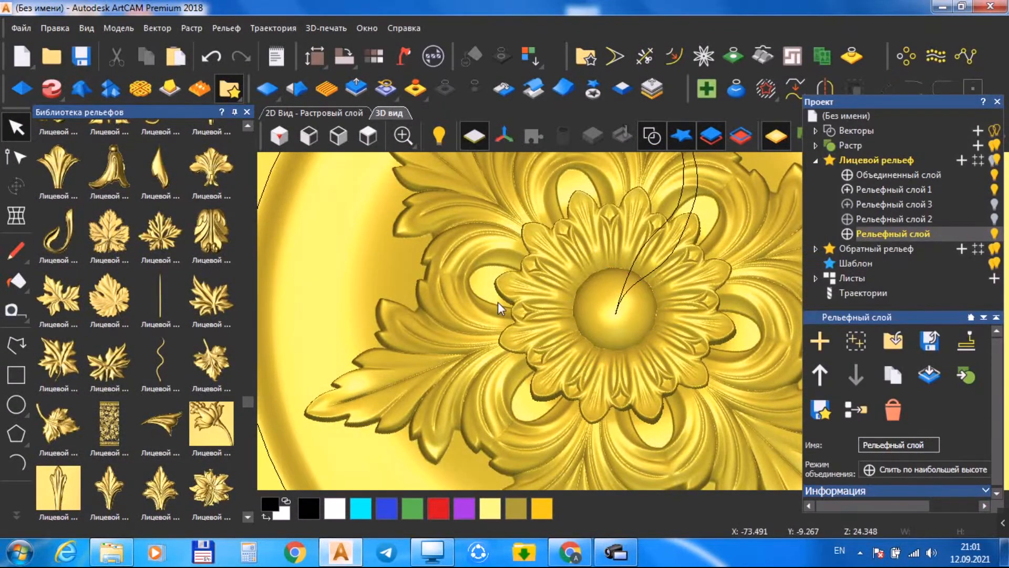
Inspect the rosette and its circular profile from above and at an angle.
{"action": "scroll", "coordinate": [694, 330], "scroll_direction": "down", "scroll_amount": 4}
{"action": "scroll", "coordinate": [670, 269], "scroll_direction": "up", "scroll_amount": 2}
{"action": "left_click_drag", "start_coordinate": [671, 398], "coordinate": [630, 371]}
{"action": "left_click", "coordinate": [368, 136]}
{"action": "scroll", "coordinate": [674, 245], "scroll_direction": "up", "scroll_amount": 3}
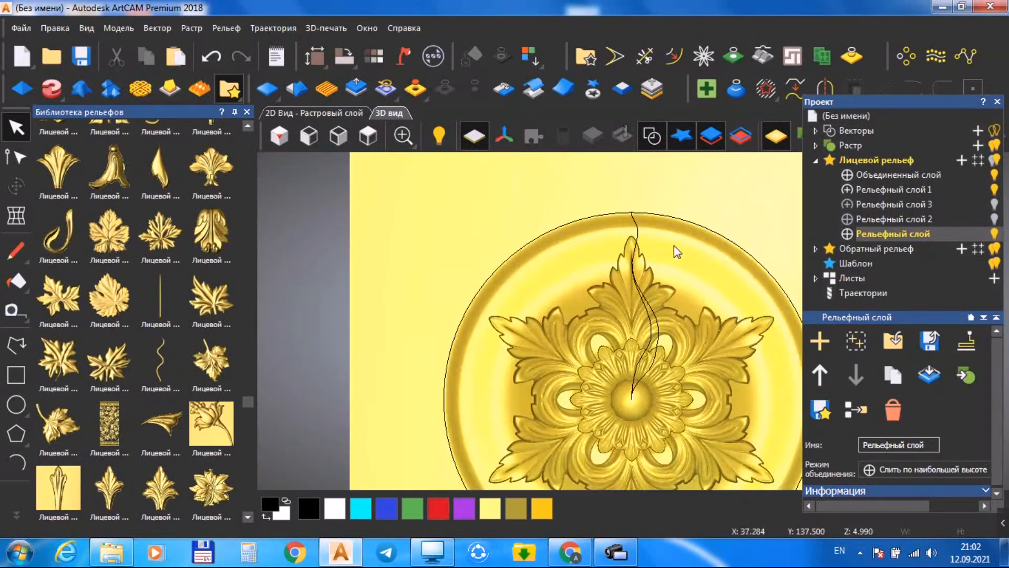
{"action": "left_click_drag", "start_coordinate": [294, 384], "coordinate": [621, 371]}
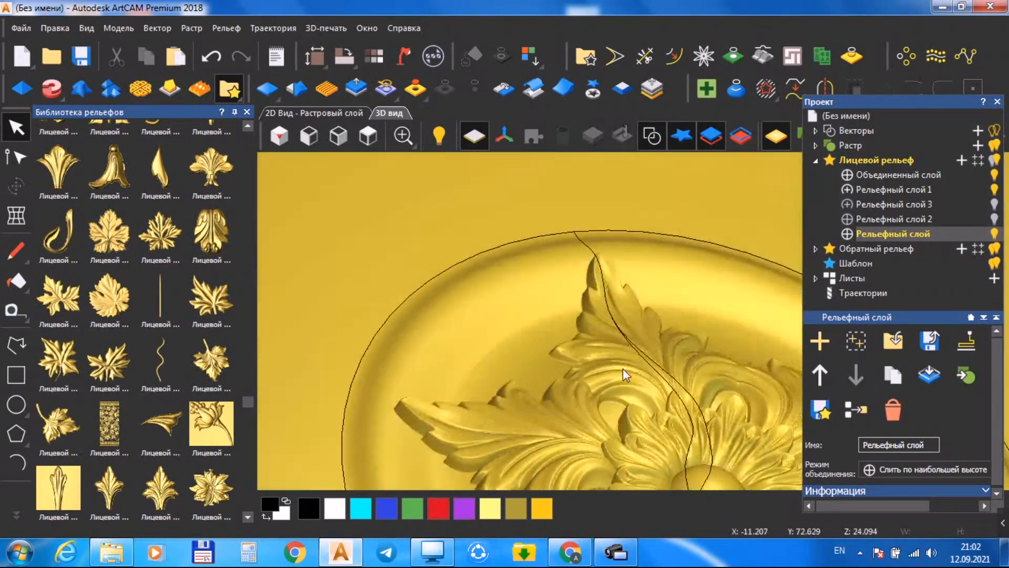
{"action": "left_click", "coordinate": [369, 145]}
Insert the beaded palmette ornament from the relief library and place it on the vertical centre line at the outer rim.
{"action": "left_click_drag", "start_coordinate": [251, 402], "coordinate": [248, 417]}
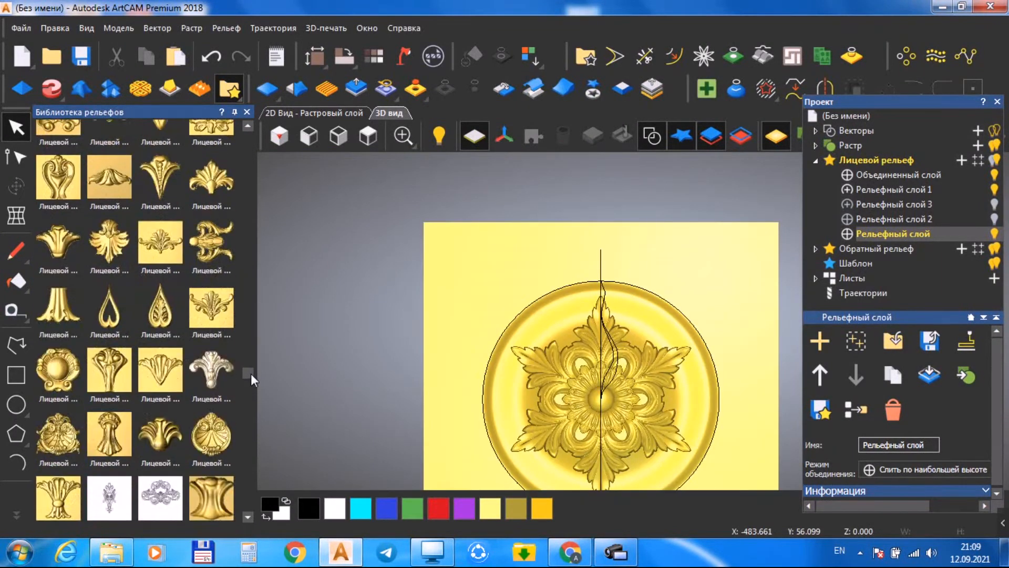
{"action": "left_click_drag", "start_coordinate": [250, 374], "coordinate": [251, 380]}
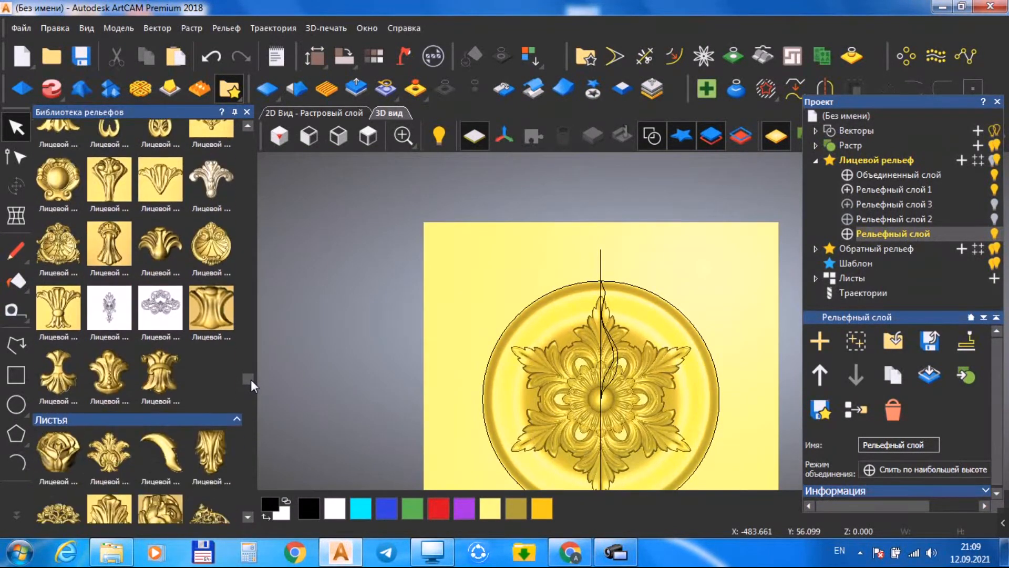
{"action": "left_click", "coordinate": [109, 374]}
{"action": "scroll", "coordinate": [610, 400], "scroll_direction": "up", "scroll_amount": 2}
{"action": "left_click_drag", "start_coordinate": [604, 387], "coordinate": [600, 230], "text": "alt"}
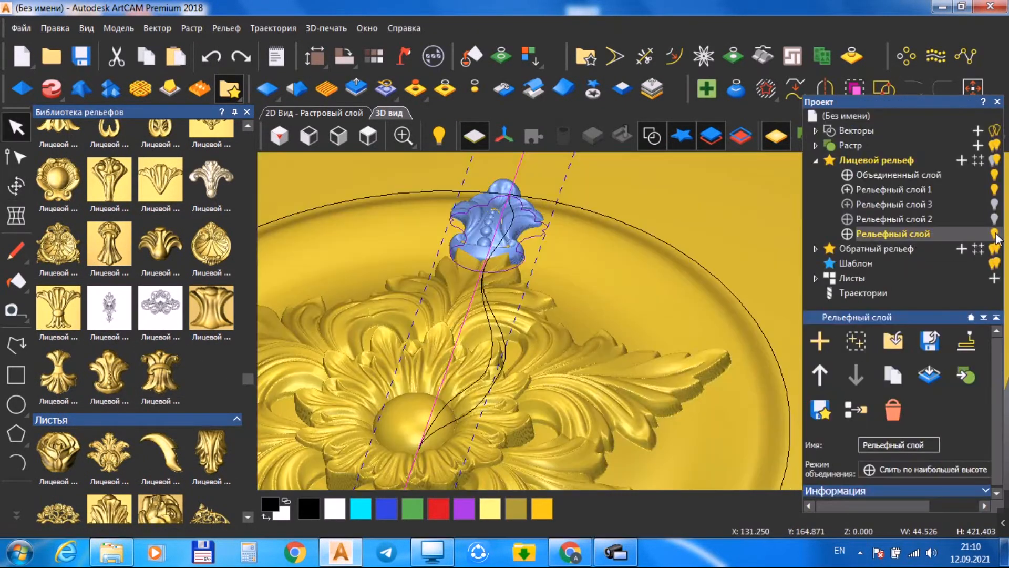
Hide the six-leaf relief layer and paste the rim ornament into a new relief layer.
{"action": "left_click", "coordinate": [996, 234]}
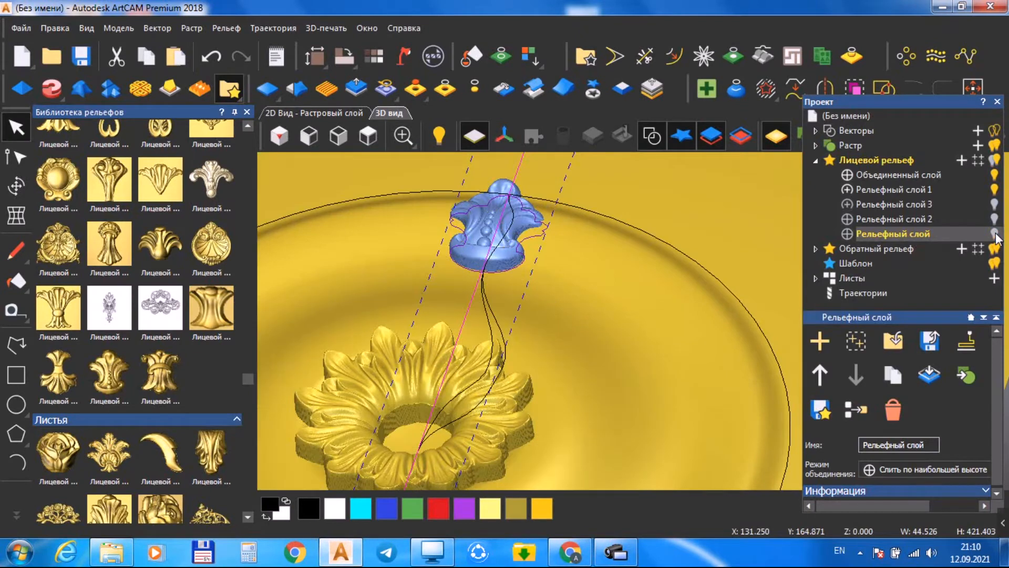
{"action": "scroll", "coordinate": [509, 237], "scroll_direction": "up", "scroll_amount": 3}
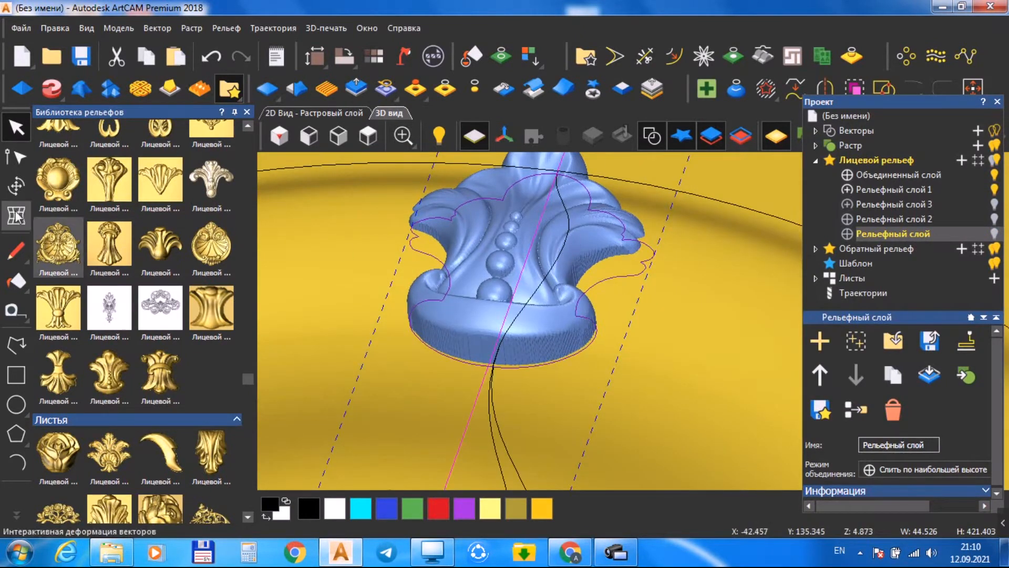
{"action": "left_click", "coordinate": [16, 185]}
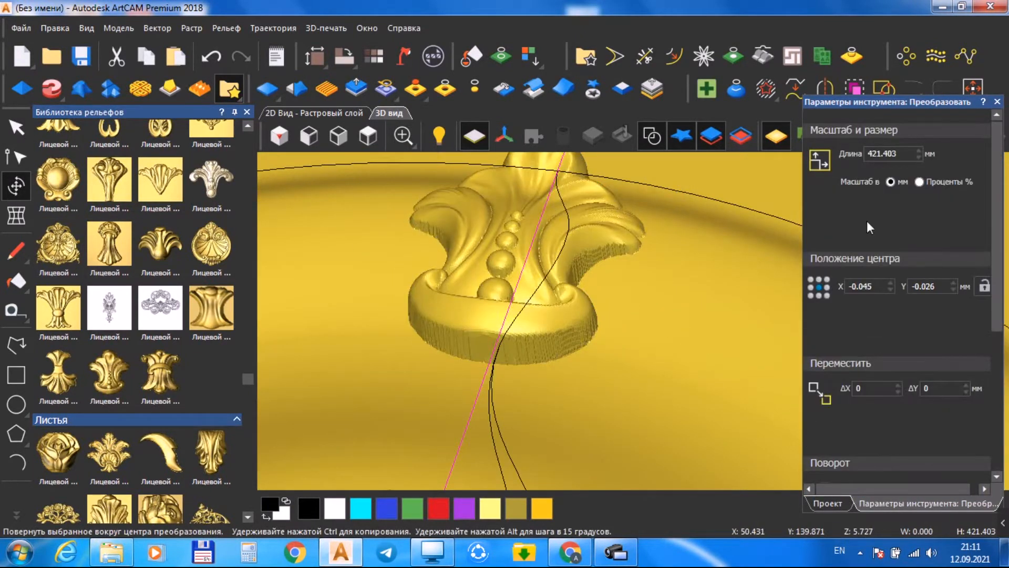
{"action": "left_click_drag", "start_coordinate": [537, 408], "coordinate": [705, 331]}
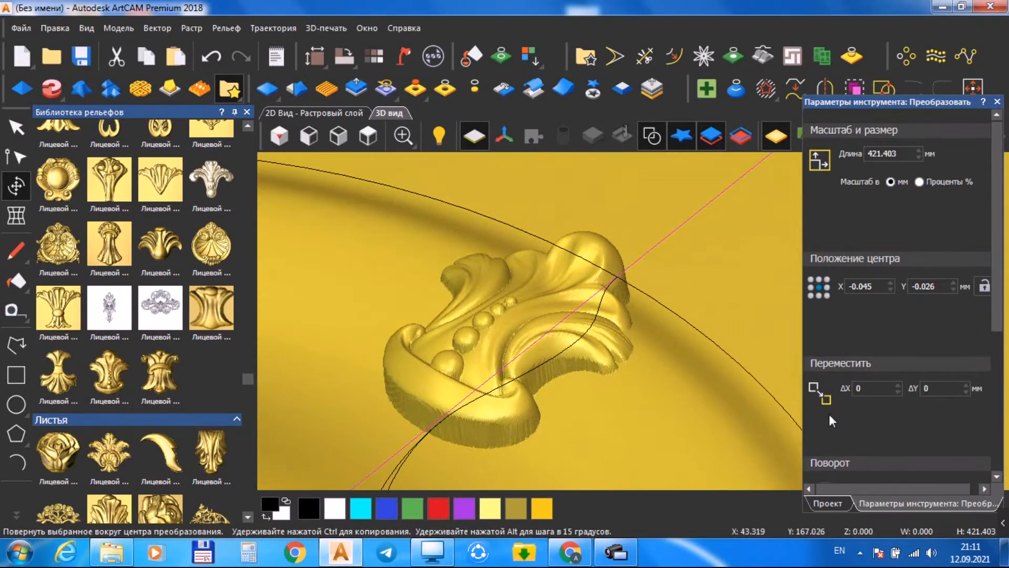
Show Рельефный слой 1 and move the ornament's layer directly below it.
{"action": "left_click", "coordinate": [830, 505]}
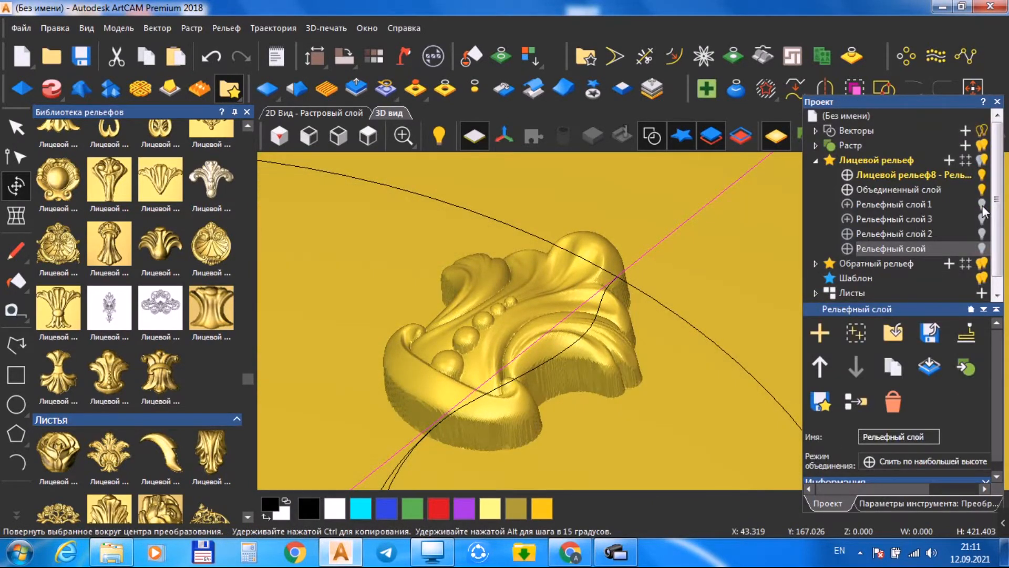
{"action": "left_click_drag", "start_coordinate": [919, 206], "coordinate": [918, 209]}
{"action": "left_click_drag", "start_coordinate": [610, 385], "coordinate": [517, 354]}
Carve down the rim ornament's edges with the sculpting brush at 1% strength and 100% smoothness, reducing the radius to 57 pixels.
{"action": "left_click", "coordinate": [16, 514]}
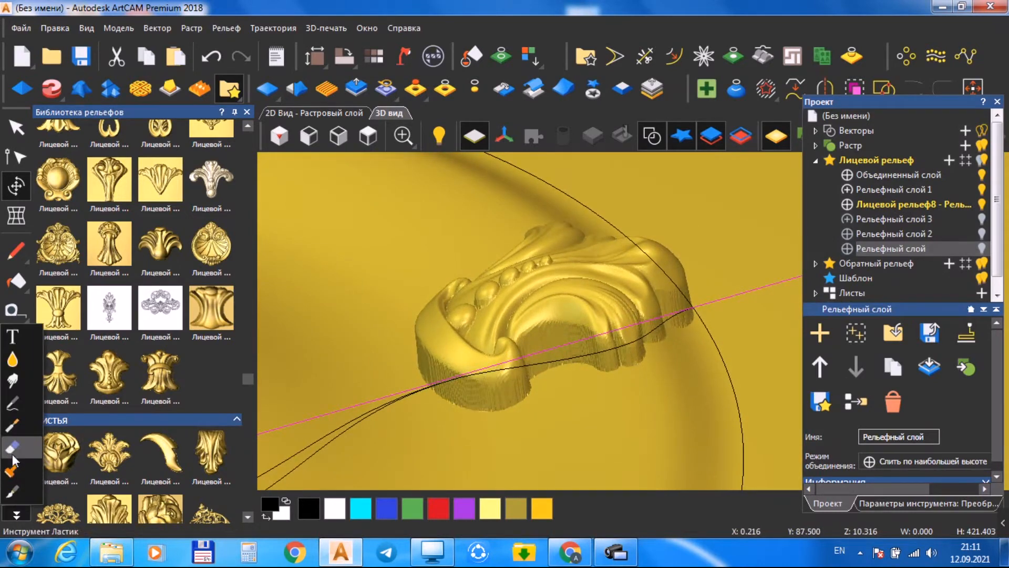
{"action": "left_click", "coordinate": [12, 424]}
{"action": "scroll", "coordinate": [975, 317], "scroll_direction": "down", "scroll_amount": 5}
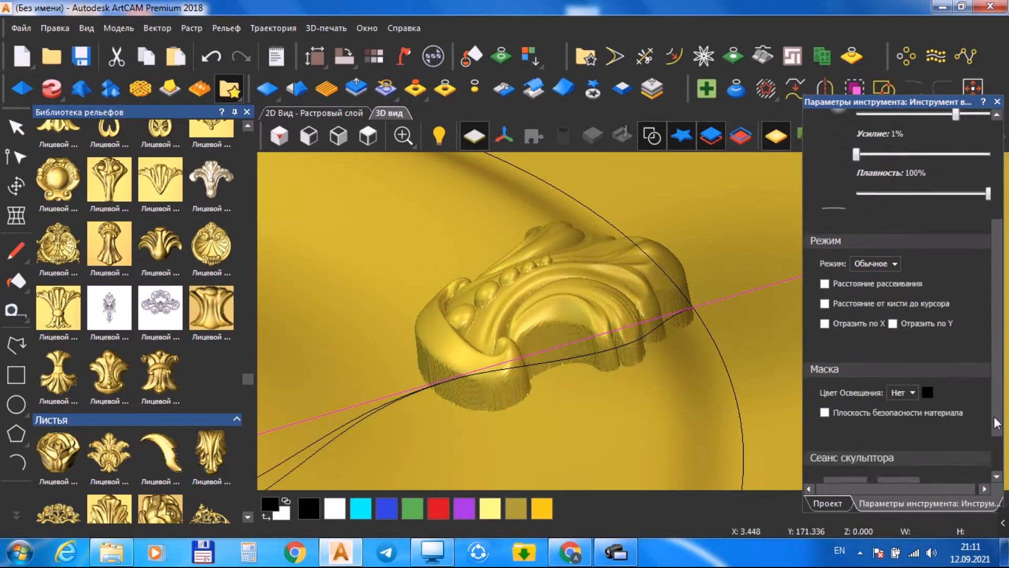
{"action": "left_click_drag", "start_coordinate": [429, 327], "coordinate": [719, 313]}
{"action": "scroll", "coordinate": [1002, 319], "scroll_direction": "up", "scroll_amount": 4}
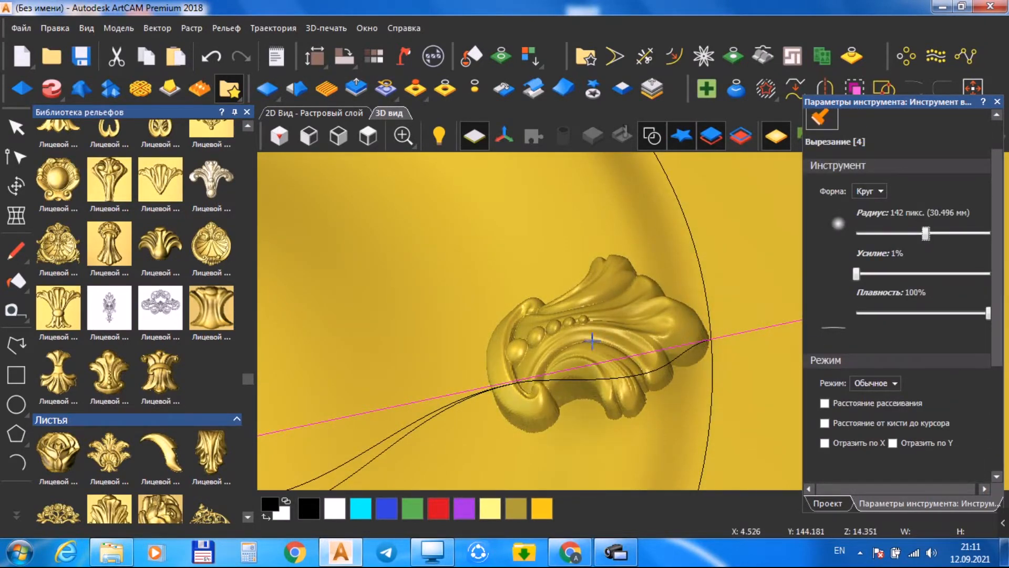
{"action": "mouse_move", "coordinate": [484, 390]}
{"action": "middle_mouse_down"}
{"action": "mouse_move", "coordinate": [495, 381]}
{"action": "mouse_move", "coordinate": [690, 402]}
{"action": "mouse_move", "coordinate": [684, 396]}
{"action": "mouse_move", "coordinate": [764, 342]}
{"action": "mouse_move", "coordinate": [621, 355]}
{"action": "middle_mouse_up"}
{"action": "left_click", "coordinate": [897, 233]}
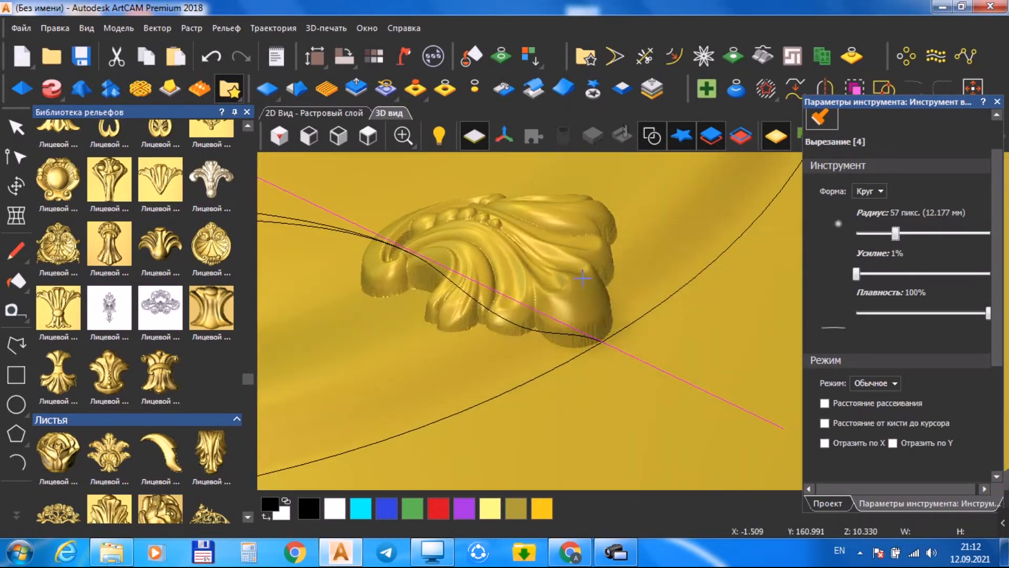
{"action": "scroll", "coordinate": [585, 312], "scroll_direction": "down", "scroll_amount": 2}
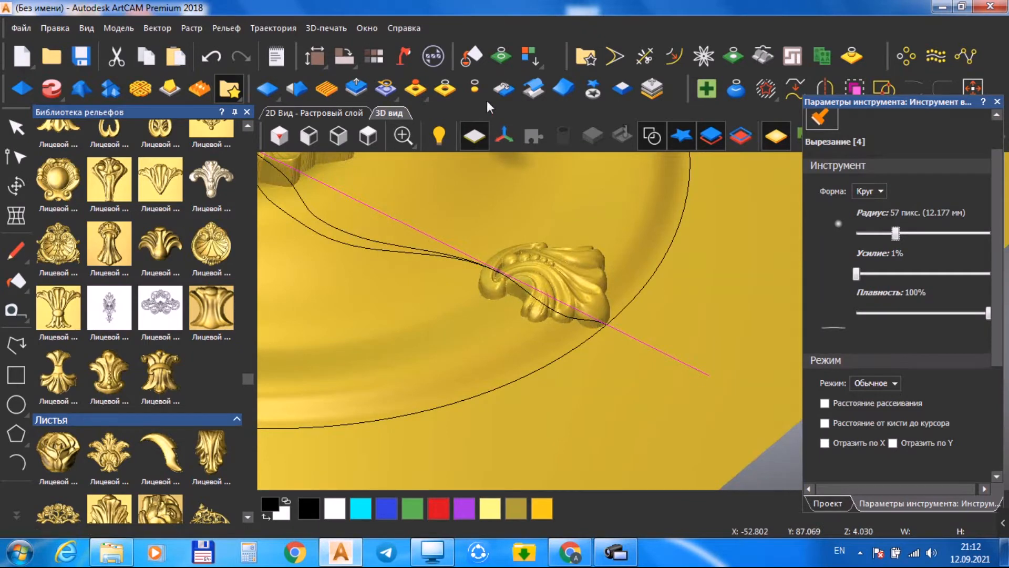
Finish sculpting and make the rim ornament's relief layer active.
{"action": "left_click", "coordinate": [503, 89]}
{"action": "left_click_drag", "start_coordinate": [583, 342], "coordinate": [552, 395]}
{"action": "left_click", "coordinate": [652, 137]}
{"action": "left_click", "coordinate": [760, 76]}
{"action": "left_click", "coordinate": [18, 129]}
{"action": "left_click", "coordinate": [368, 136]}
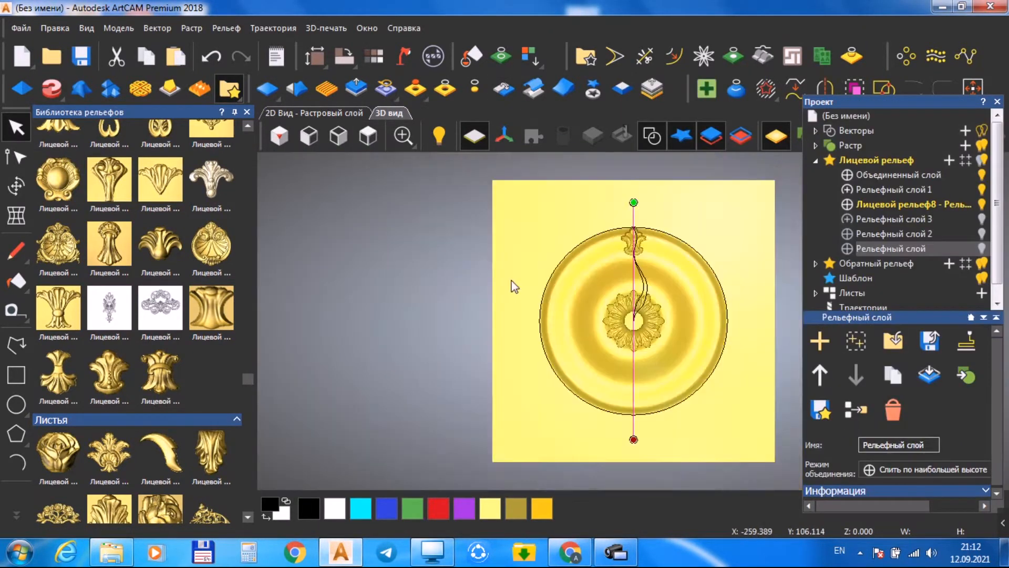
{"action": "scroll", "coordinate": [630, 227], "scroll_direction": "up", "scroll_amount": 5}
{"action": "left_click", "coordinate": [724, 246]}
{"action": "left_click", "coordinate": [917, 204]}
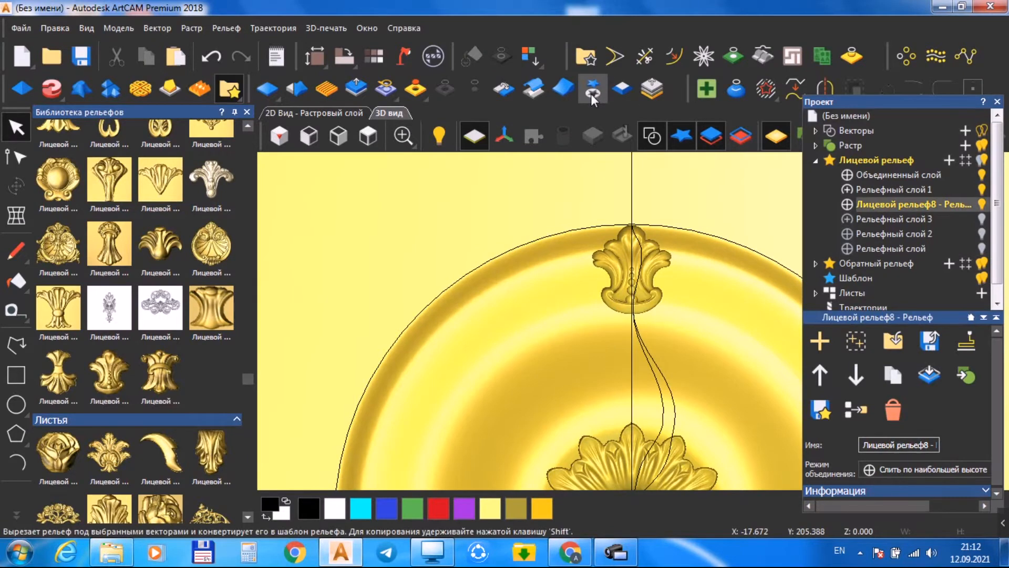
Cut the ornament out as a relief clip and rotate it with the centre line about 30 degrees clockwise around the rosette's centre.
{"action": "left_click", "coordinate": [593, 91]}
{"action": "left_click_drag", "start_coordinate": [641, 190], "coordinate": [625, 198]}
{"action": "key", "text": "ctrl+z"}
{"action": "key", "text": "t"}
{"action": "scroll", "coordinate": [633, 321], "scroll_direction": "down", "scroll_amount": 2}
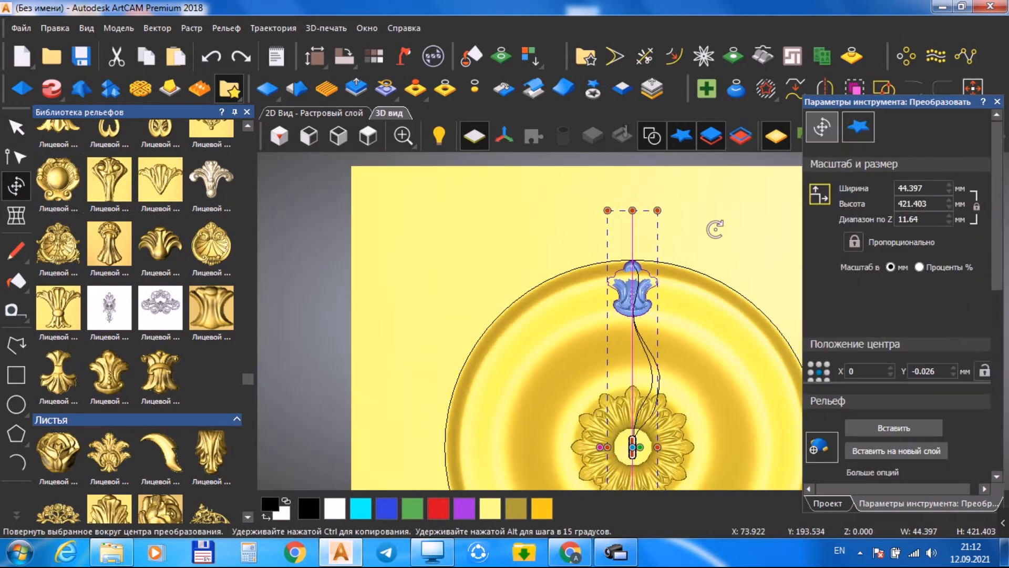
{"action": "left_click_drag", "start_coordinate": [699, 228], "coordinate": [799, 292]}
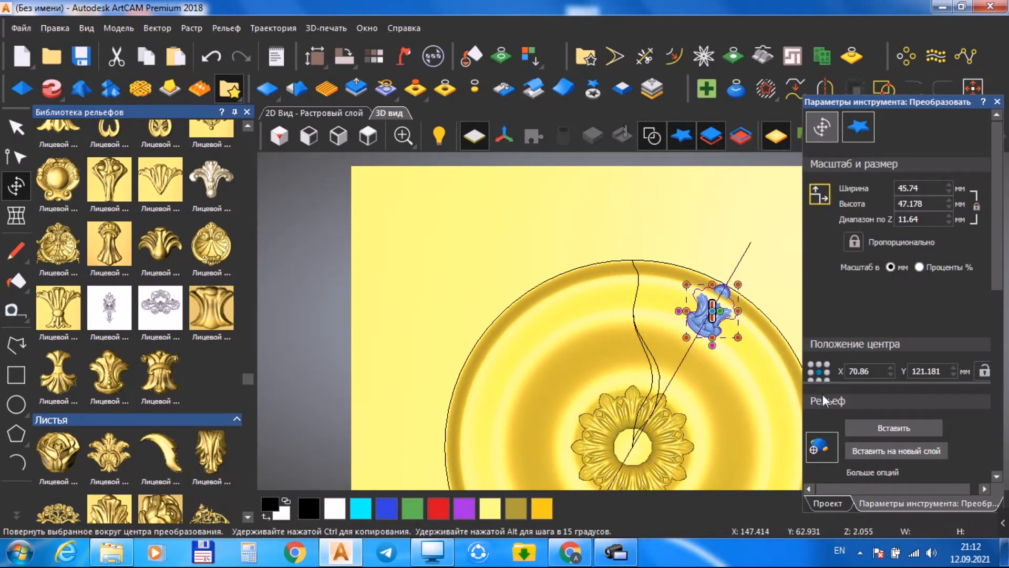
Create a circular array of 6 rim ornaments around the rosette's centre and paste them into the ornament's relief layer.
{"action": "key", "text": "Return"}
{"action": "left_click", "coordinate": [723, 319]}
{"action": "left_click", "coordinate": [904, 58]}
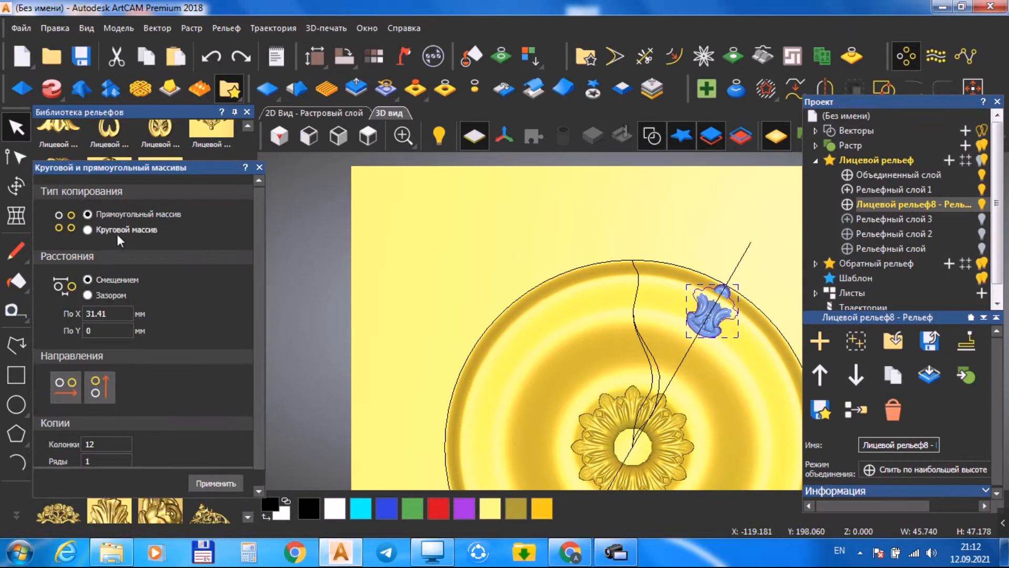
{"action": "left_click", "coordinate": [216, 484]}
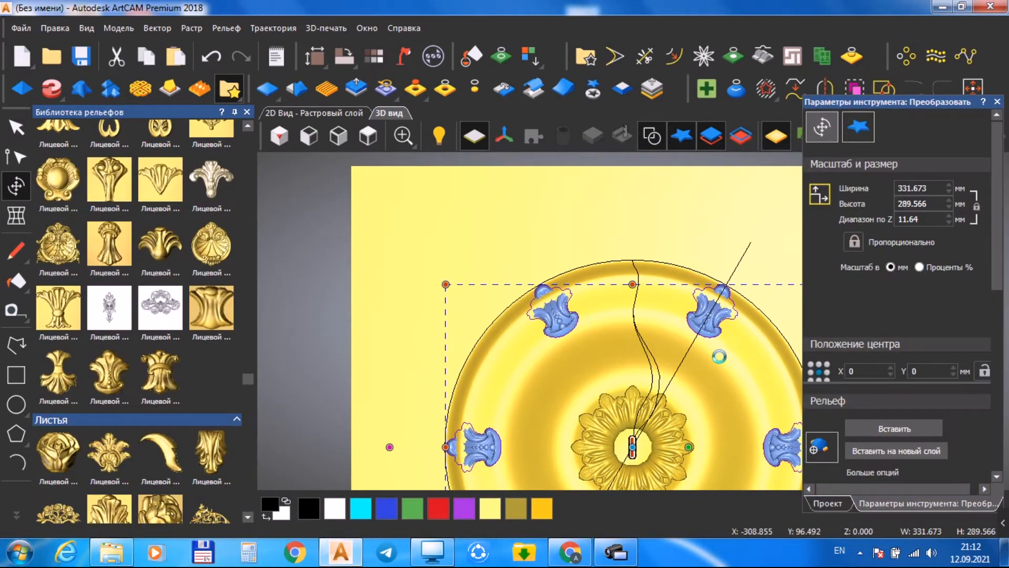
{"action": "scroll", "coordinate": [731, 326], "scroll_direction": "up", "scroll_amount": 3}
{"action": "left_click_drag", "start_coordinate": [618, 363], "coordinate": [759, 337]}
{"action": "scroll", "coordinate": [759, 336], "scroll_direction": "up", "scroll_amount": 3}
{"action": "left_click", "coordinate": [368, 136]}
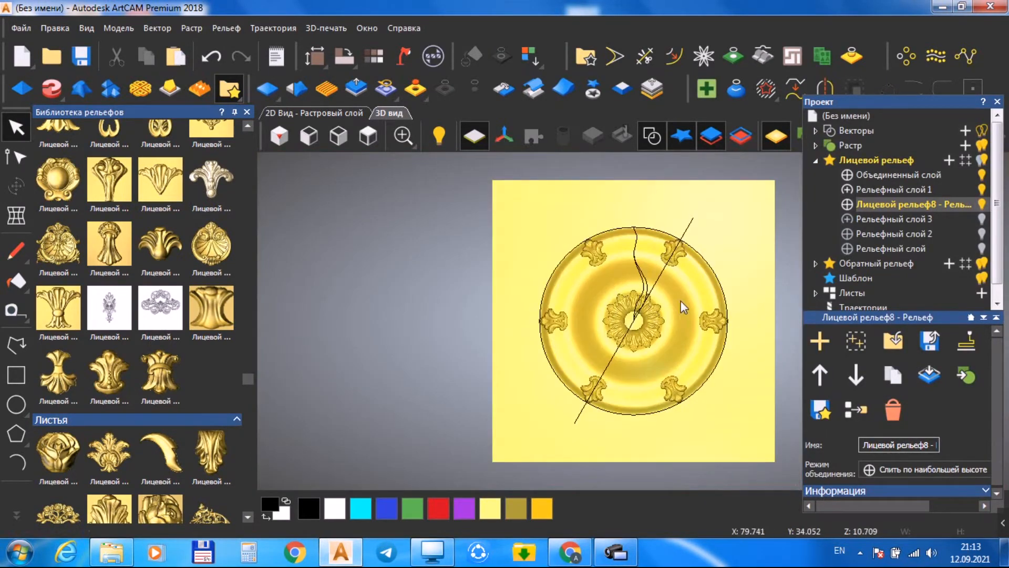
Select the outer circle vector and add a new relief layer above Рельефный слой 1.
{"action": "scroll", "coordinate": [648, 264], "scroll_direction": "up", "scroll_amount": 3}
{"action": "left_click", "coordinate": [634, 315]}
{"action": "left_click", "coordinate": [659, 208]}
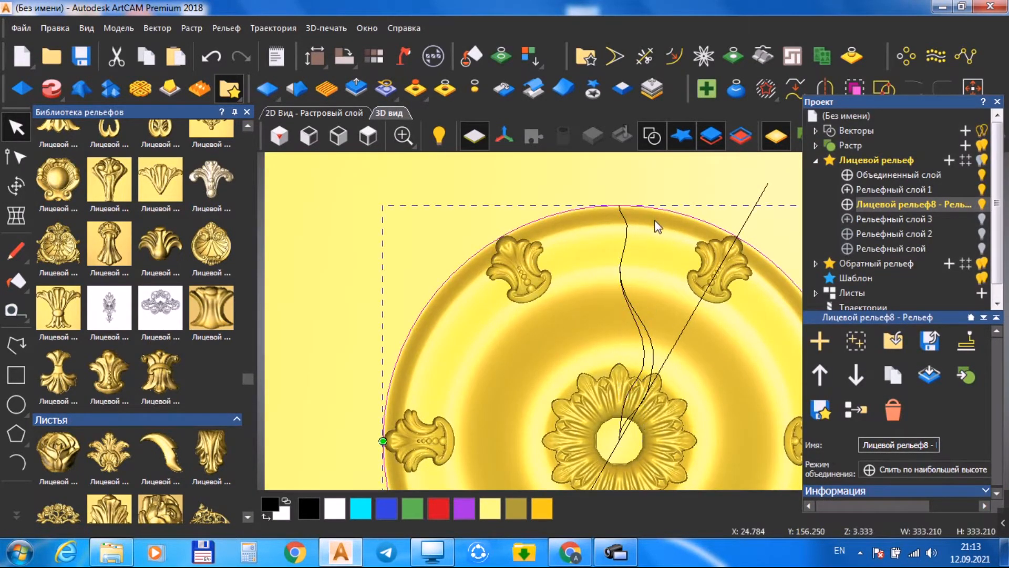
{"action": "left_click", "coordinate": [820, 340]}
{"action": "left_click_drag", "start_coordinate": [850, 206], "coordinate": [875, 199]}
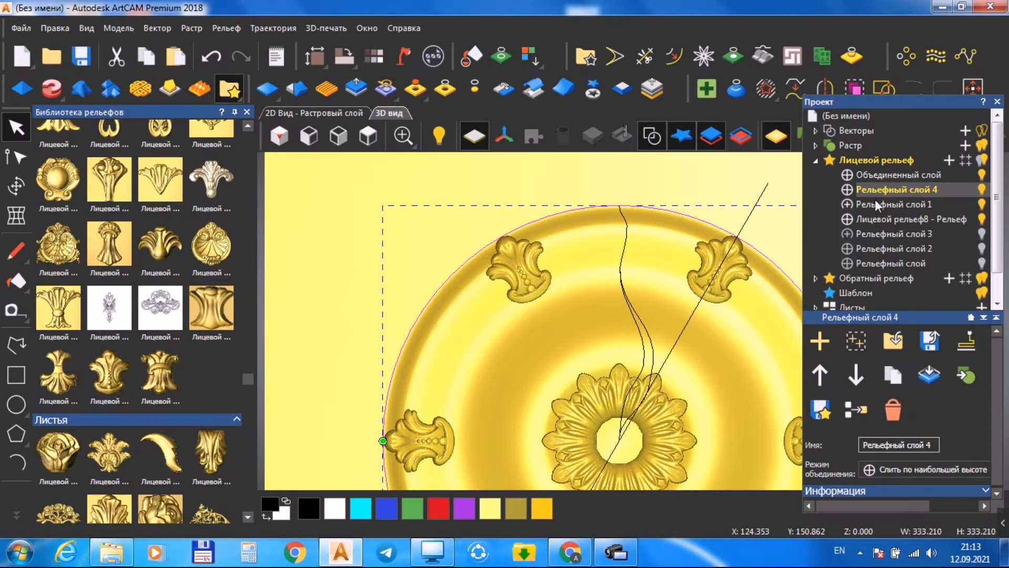
Start an extrusion along the outer circle and pull the start profile outward at a node between the rim ornaments.
{"action": "left_click", "coordinate": [51, 89]}
{"action": "scroll", "coordinate": [633, 241], "scroll_direction": "up", "scroll_amount": 5}
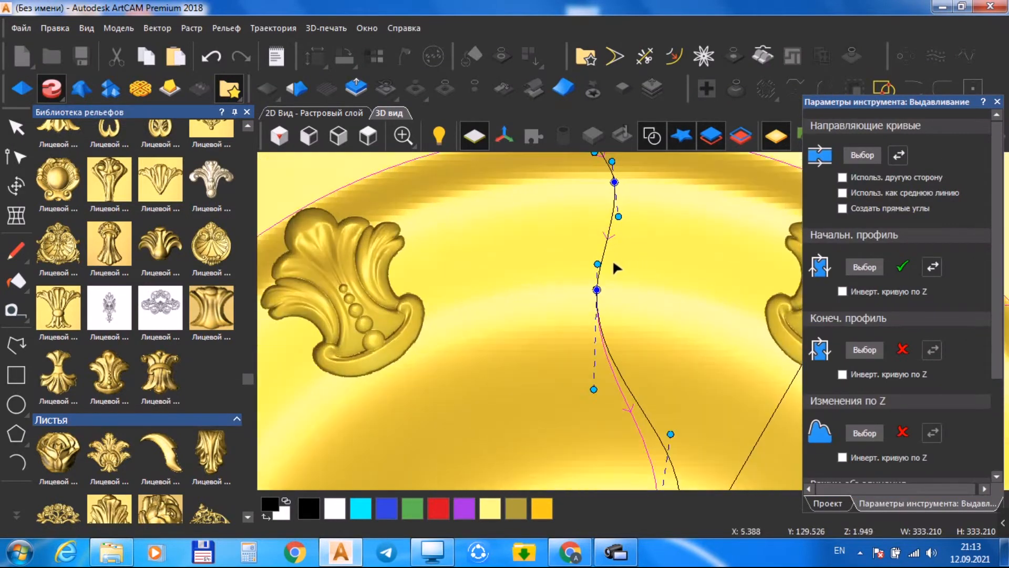
{"action": "scroll", "coordinate": [607, 247], "scroll_direction": "up", "scroll_amount": 3}
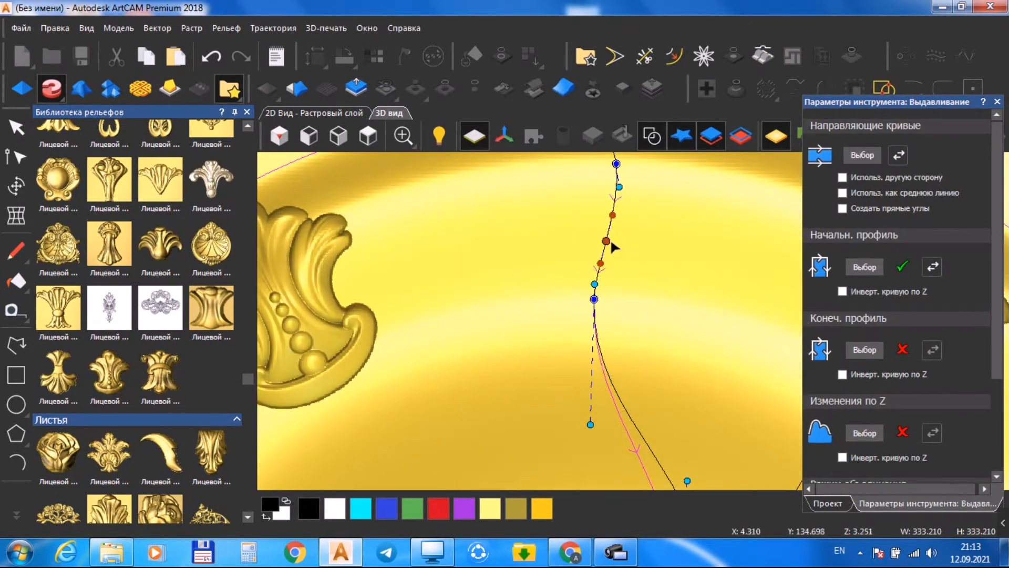
{"action": "left_click_drag", "start_coordinate": [607, 241], "coordinate": [629, 248]}
{"action": "left_click_drag", "start_coordinate": [619, 378], "coordinate": [399, 310]}
{"action": "scroll", "coordinate": [703, 291], "scroll_direction": "up", "scroll_amount": 2}
{"action": "left_click_drag", "start_coordinate": [695, 291], "coordinate": [694, 291]}
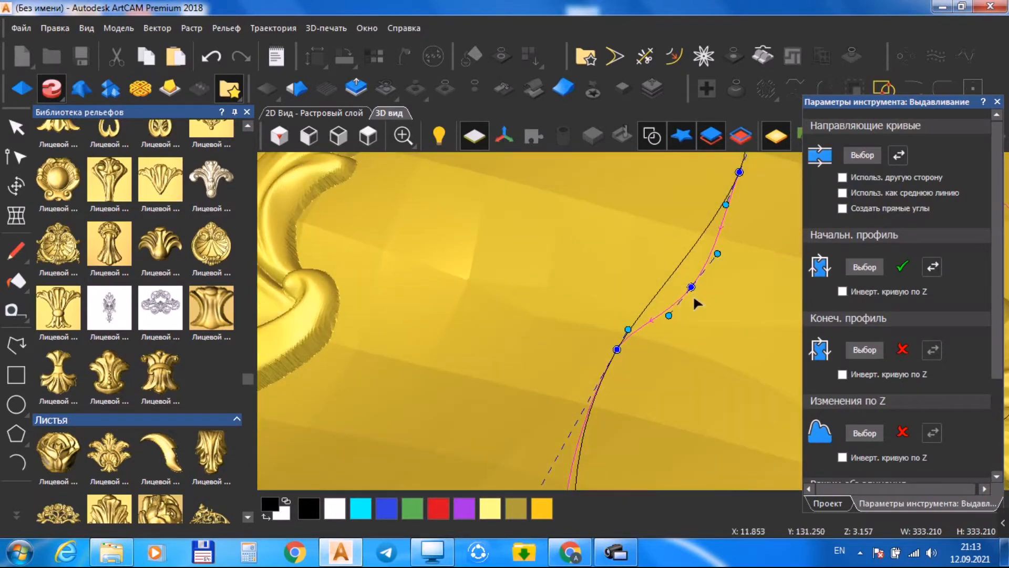
Insert nodes in the start profile between the rim ornaments and shape two raised ridges with a groove between them.
{"action": "left_click", "coordinate": [368, 136]}
{"action": "scroll", "coordinate": [618, 213], "scroll_direction": "up", "scroll_amount": 8}
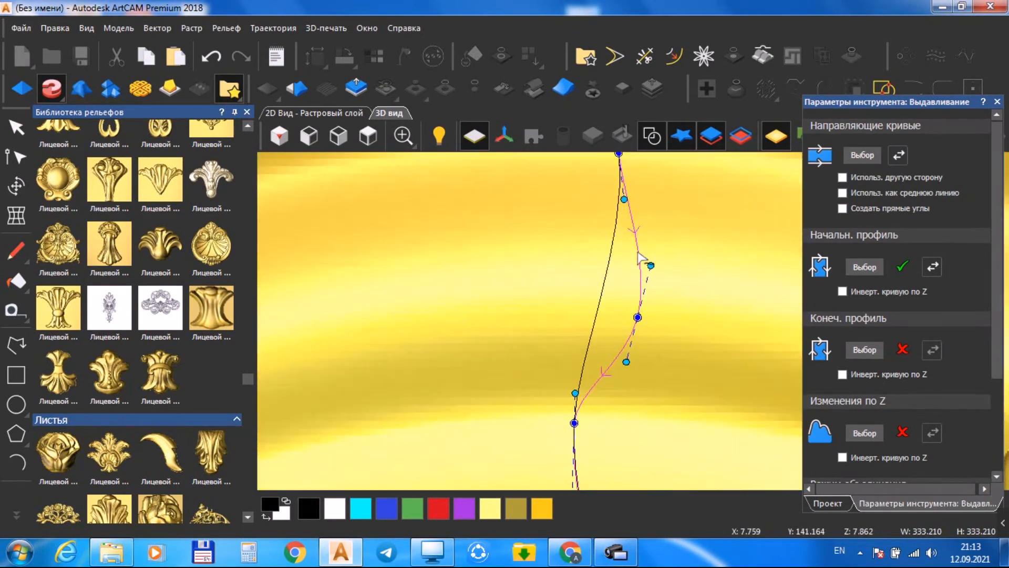
{"action": "key", "text": "i"}
{"action": "key", "text": "i"}
{"action": "left_click_drag", "start_coordinate": [641, 287], "coordinate": [626, 282]}
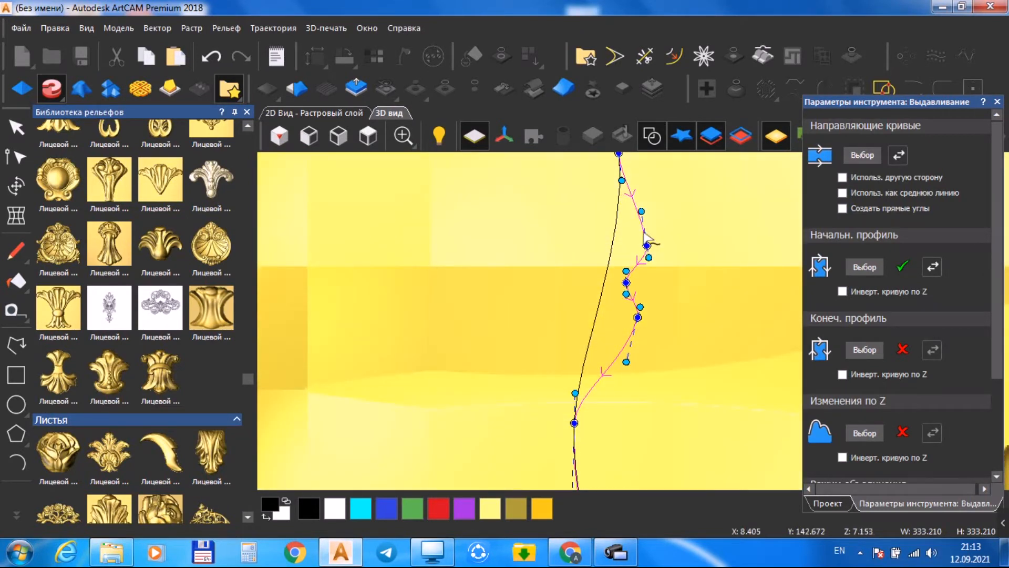
{"action": "middle_click_drag", "start_coordinate": [644, 228], "coordinate": [641, 289]}
{"action": "left_click_drag", "start_coordinate": [644, 299], "coordinate": [642, 289]}
{"action": "left_click_drag", "start_coordinate": [634, 379], "coordinate": [636, 384]}
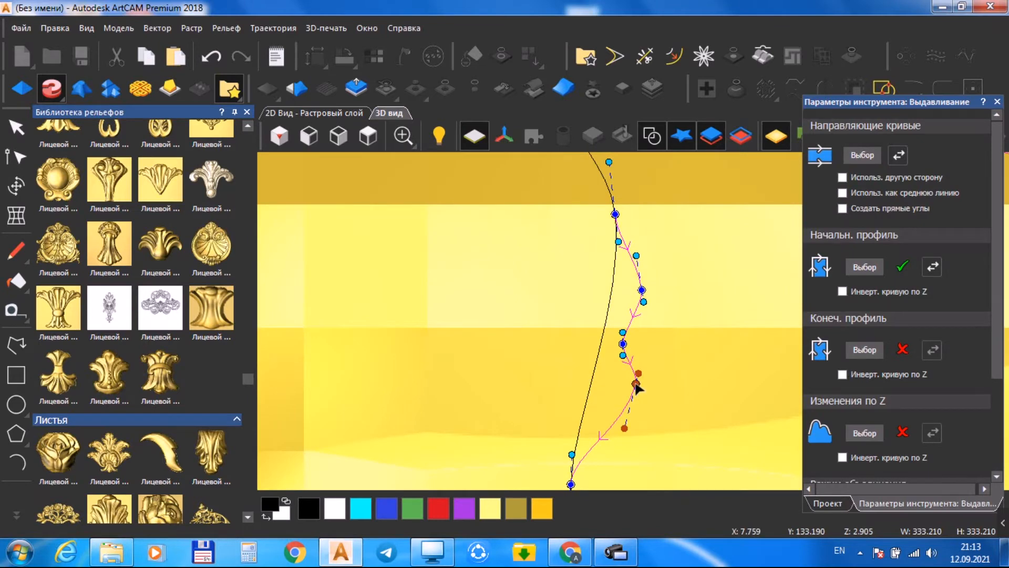
Add nodes below and above the profile's two ridges and shift them to refine the ridges and their outer slopes.
{"action": "middle_click_drag", "start_coordinate": [588, 452], "coordinate": [585, 422]}
{"action": "scroll", "coordinate": [585, 422], "scroll_direction": "up", "scroll_amount": 1}
{"action": "left_click_drag", "start_coordinate": [593, 418], "coordinate": [592, 395]}
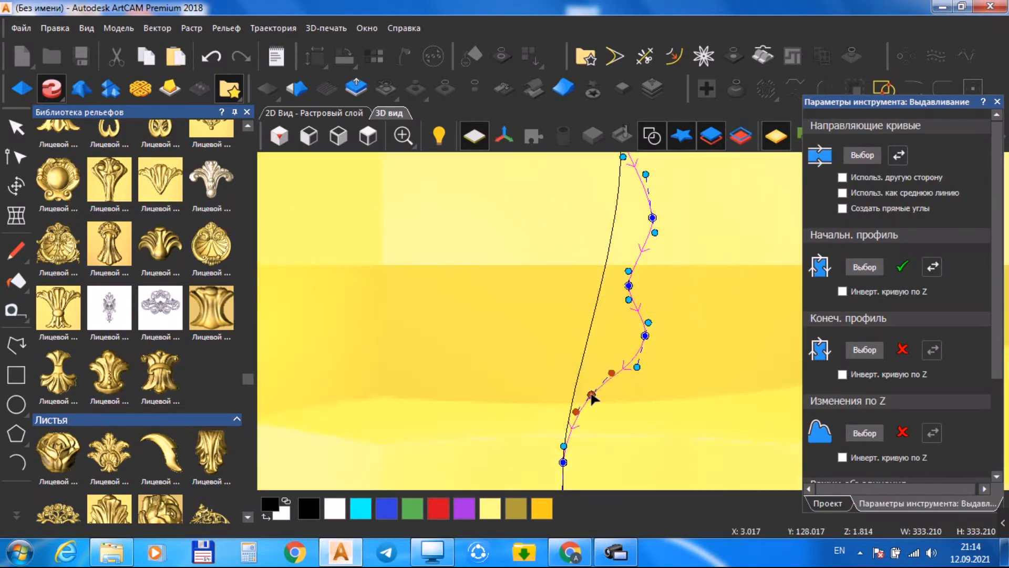
{"action": "scroll", "coordinate": [618, 376], "scroll_direction": "down", "scroll_amount": 5}
{"action": "mouse_move", "coordinate": [605, 302]}
{"action": "middle_mouse_down"}
{"action": "mouse_move", "coordinate": [601, 352]}
{"action": "mouse_move", "coordinate": [540, 344]}
{"action": "mouse_move", "coordinate": [600, 347]}
{"action": "middle_mouse_up"}
{"action": "scroll", "coordinate": [641, 288], "scroll_direction": "up", "scroll_amount": 1}
{"action": "scroll", "coordinate": [642, 289], "scroll_direction": "up", "scroll_amount": 3}
{"action": "left_click_drag", "start_coordinate": [644, 289], "coordinate": [640, 315]}
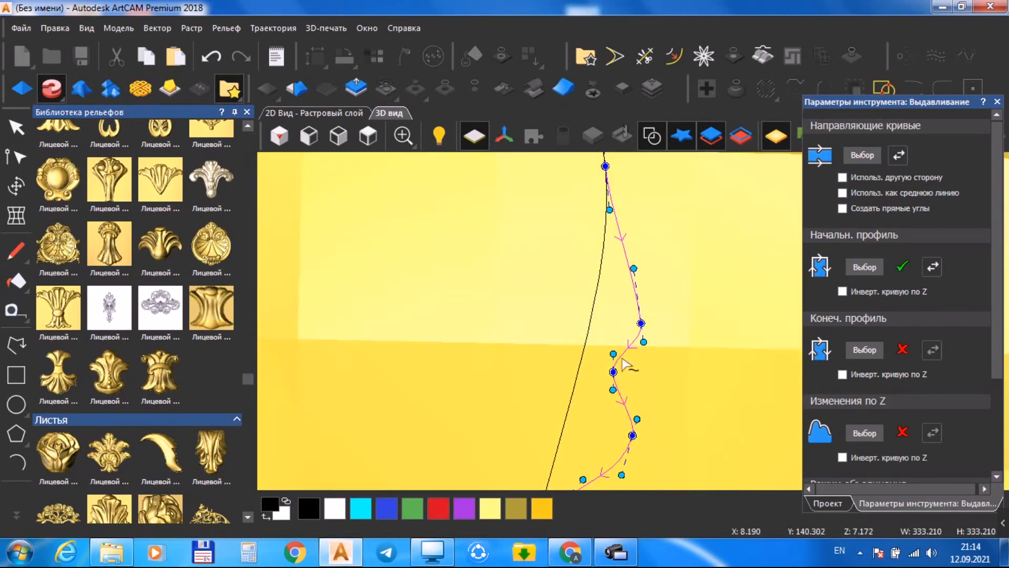
{"action": "left_click_drag", "start_coordinate": [637, 419], "coordinate": [635, 411]}
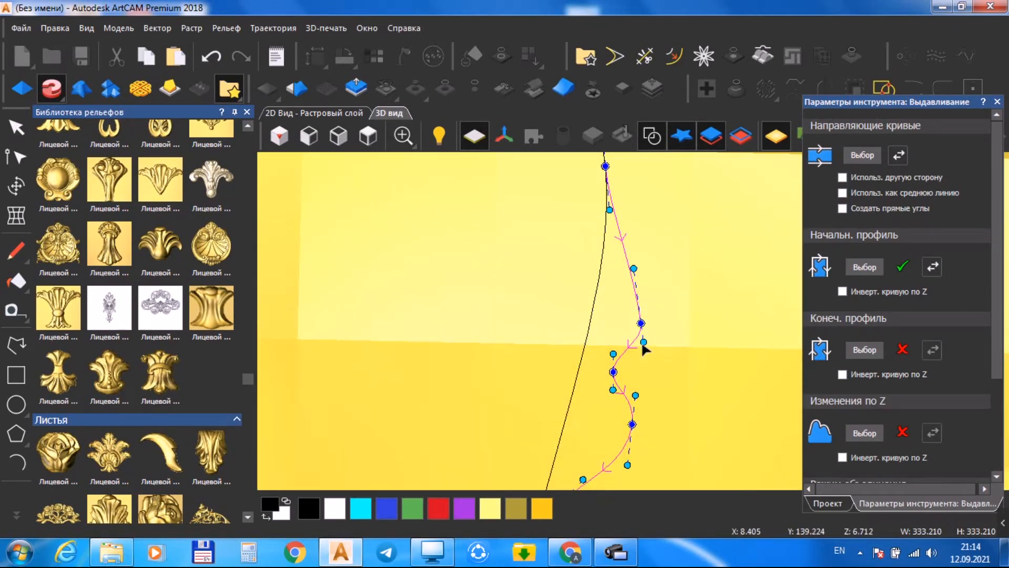
{"action": "key", "text": "i"}
{"action": "left_click_drag", "start_coordinate": [621, 230], "coordinate": [613, 241]}
Apply the outer ring extrusion with the Добавить combine mode and close the extrusion tool.
{"action": "scroll", "coordinate": [622, 281], "scroll_direction": "down", "scroll_amount": 2}
{"action": "mouse_move", "coordinate": [622, 282]}
{"action": "middle_mouse_down"}
{"action": "mouse_move", "coordinate": [579, 377]}
{"action": "mouse_move", "coordinate": [333, 314]}
{"action": "mouse_move", "coordinate": [660, 342]}
{"action": "mouse_move", "coordinate": [564, 386]}
{"action": "mouse_move", "coordinate": [497, 338]}
{"action": "mouse_move", "coordinate": [779, 297]}
{"action": "mouse_move", "coordinate": [712, 293]}
{"action": "mouse_move", "coordinate": [698, 263]}
{"action": "mouse_move", "coordinate": [674, 366]}
{"action": "mouse_move", "coordinate": [557, 339]}
{"action": "mouse_move", "coordinate": [515, 347]}
{"action": "middle_mouse_up"}
{"action": "left_click", "coordinate": [368, 136]}
{"action": "scroll", "coordinate": [639, 245], "scroll_direction": "up", "scroll_amount": 3}
{"action": "scroll", "coordinate": [986, 381], "scroll_direction": "down", "scroll_amount": 3}
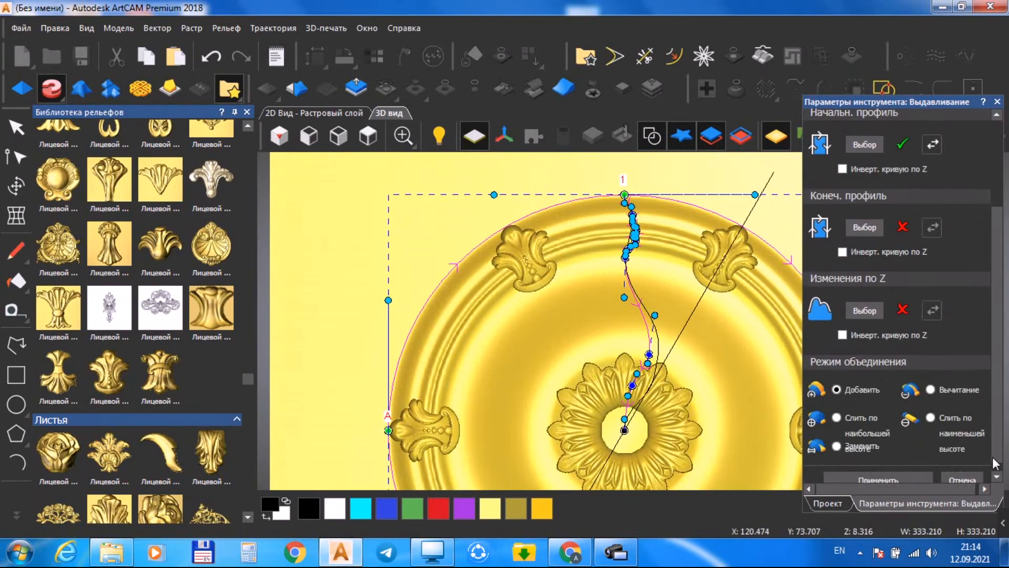
{"action": "left_click", "coordinate": [16, 128]}
{"action": "middle_click_drag", "start_coordinate": [746, 271], "coordinate": [724, 286]}
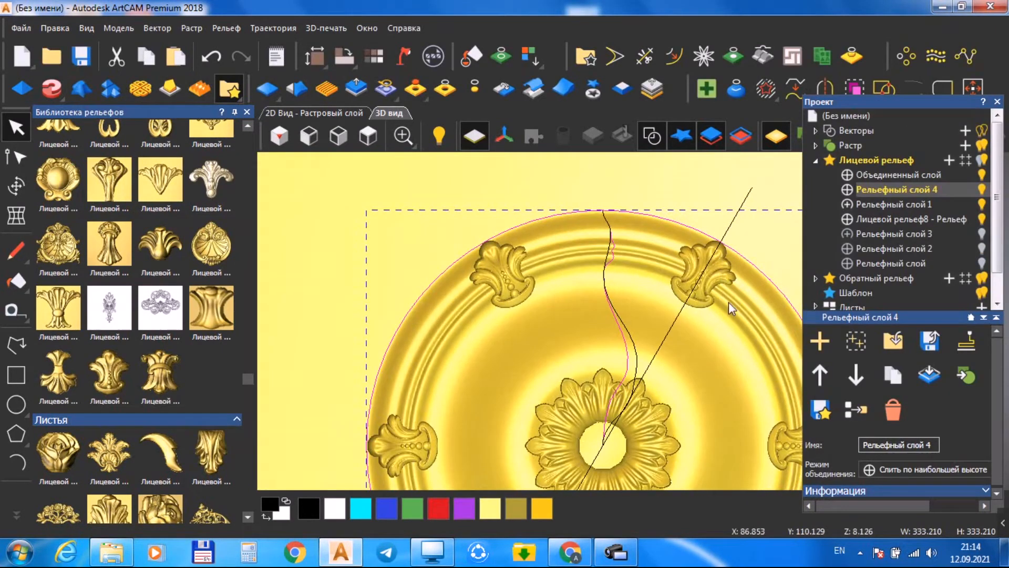
Show the hidden layer Рельефный слой containing the central leaves and check the rosette from above.
{"action": "left_click", "coordinate": [982, 264]}
{"action": "scroll", "coordinate": [701, 395], "scroll_direction": "down", "scroll_amount": 3}
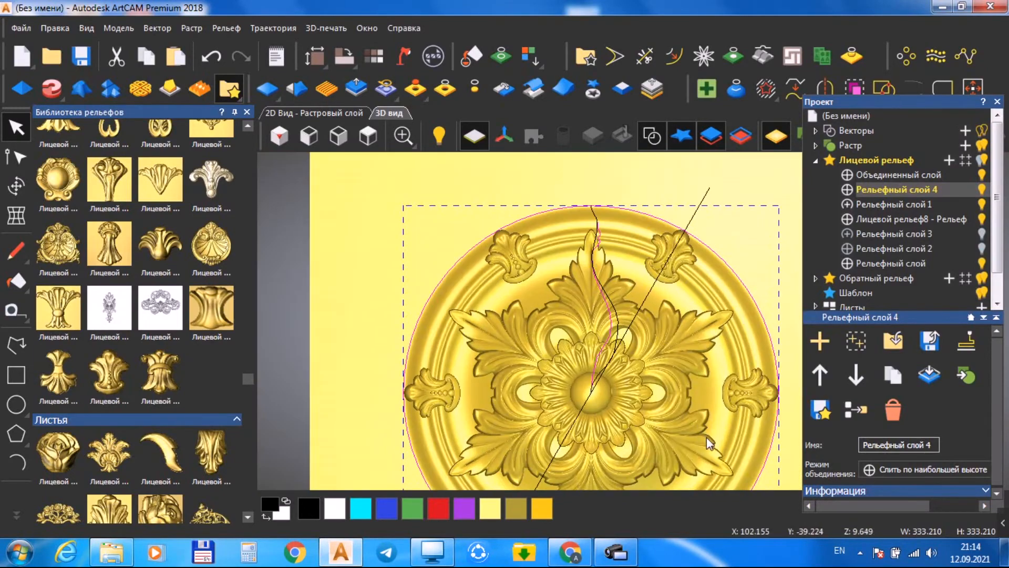
{"action": "left_click_drag", "start_coordinate": [655, 361], "coordinate": [707, 294]}
{"action": "left_click", "coordinate": [368, 138]}
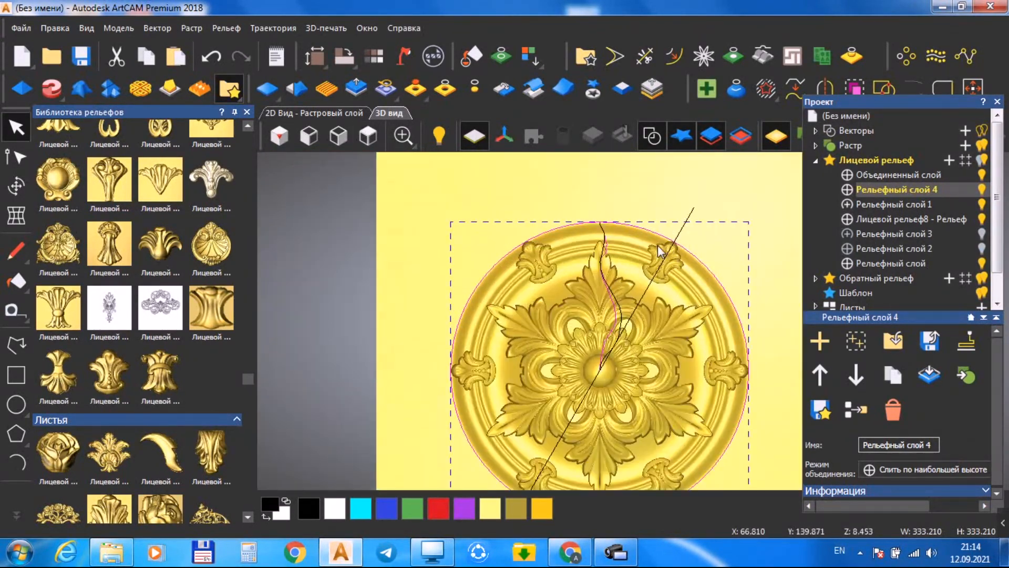
Enlarge the outer circle vector about its centre to about 353 mm in diameter.
{"action": "scroll", "coordinate": [638, 213], "scroll_direction": "up", "scroll_amount": 5}
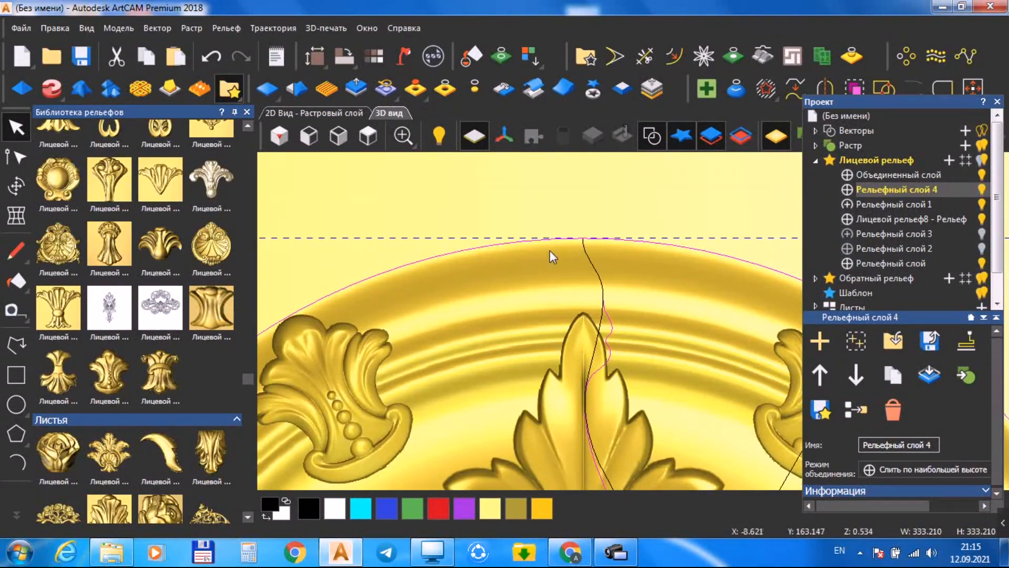
{"action": "left_click", "coordinate": [16, 186]}
{"action": "scroll", "coordinate": [650, 267], "scroll_direction": "down", "scroll_amount": 1}
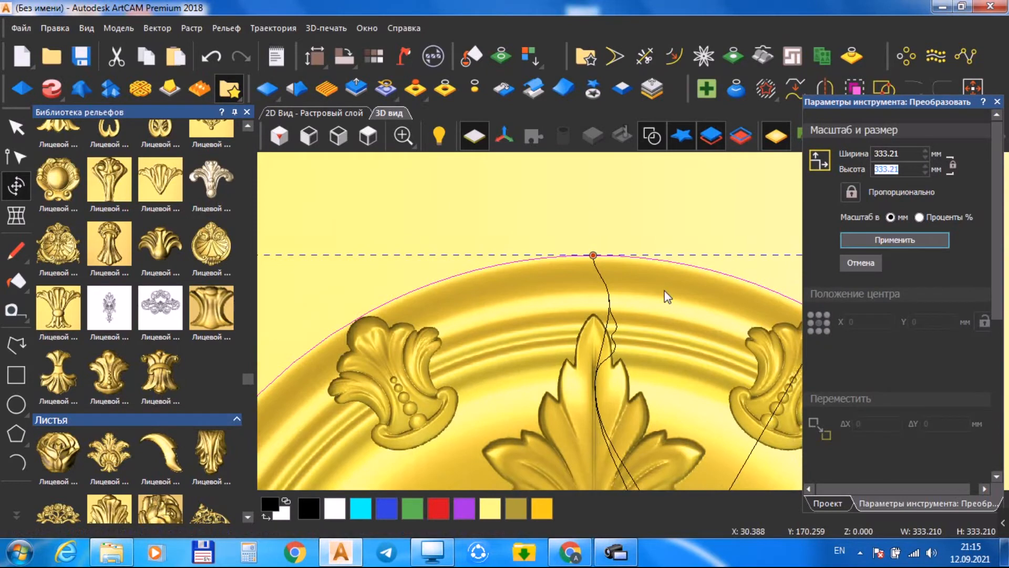
{"action": "scroll", "coordinate": [650, 267], "scroll_direction": "down", "scroll_amount": 2}
{"action": "scroll", "coordinate": [706, 307], "scroll_direction": "up", "scroll_amount": 1}
{"action": "left_click_drag", "start_coordinate": [708, 292], "coordinate": [730, 280], "text": "alt"}
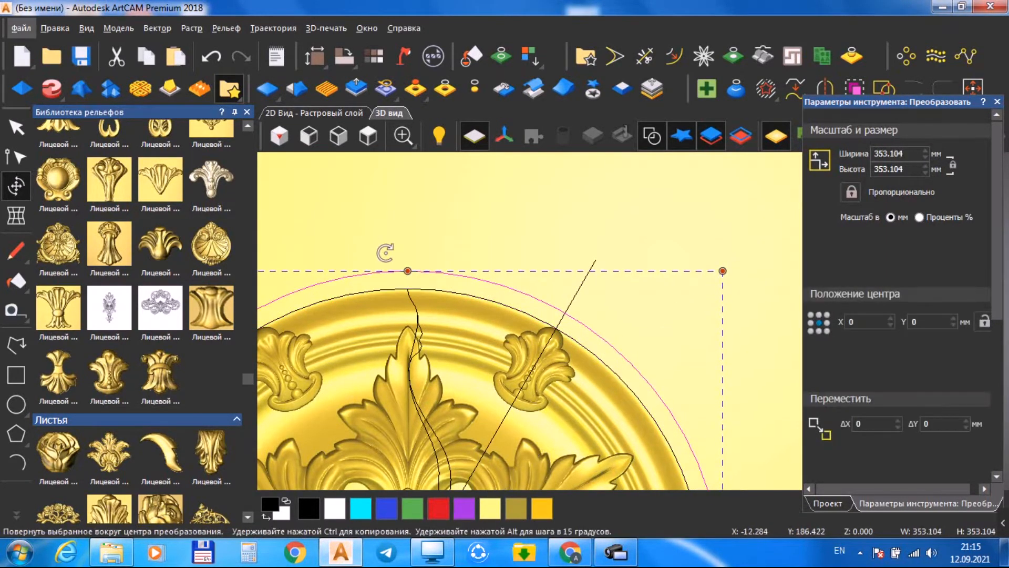
Draw an outward-bulging arc about 10 mm high and 5 mm deep between the enlarged circle and the original rim circle.
{"action": "scroll", "coordinate": [389, 250], "scroll_direction": "down", "scroll_amount": 5}
{"action": "scroll", "coordinate": [641, 223], "scroll_direction": "up", "scroll_amount": 5}
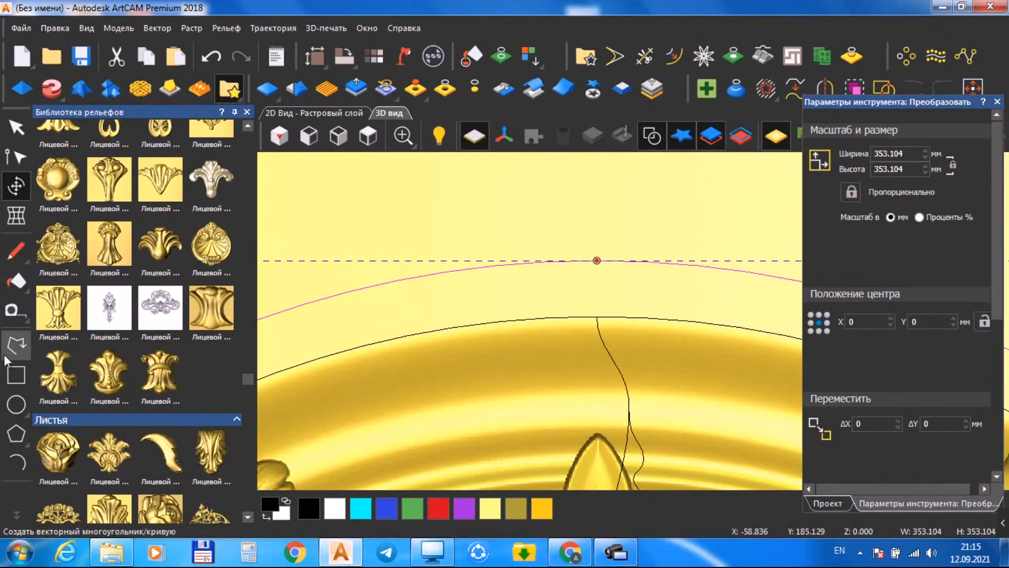
{"action": "left_click", "coordinate": [16, 463]}
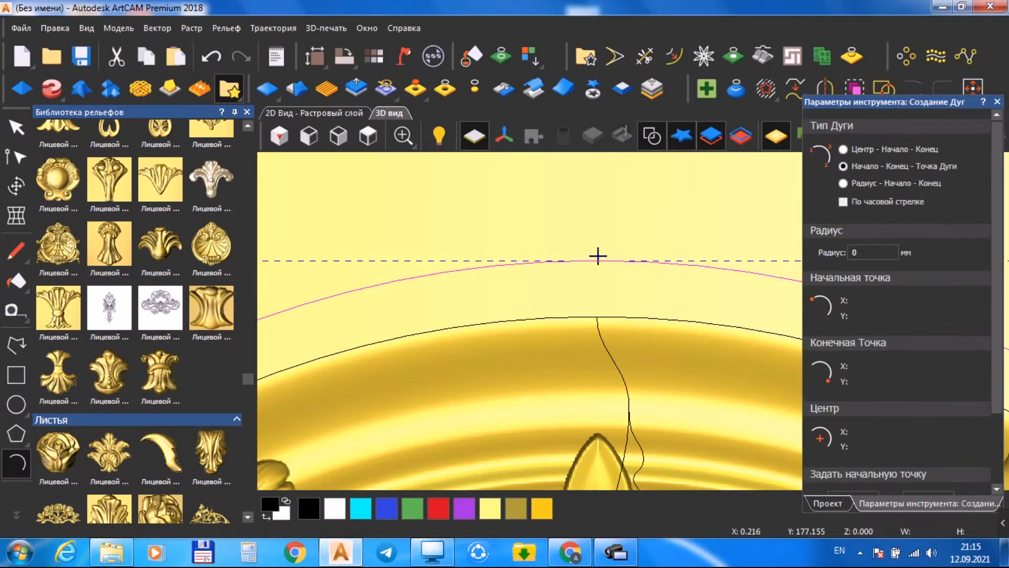
{"action": "left_click", "coordinate": [624, 288]}
{"action": "key", "text": "Escape"}
Extend the arc's inner end with a short straight segment and a sloping lip across the original rim circle.
{"action": "scroll", "coordinate": [616, 312], "scroll_direction": "up", "scroll_amount": 2}
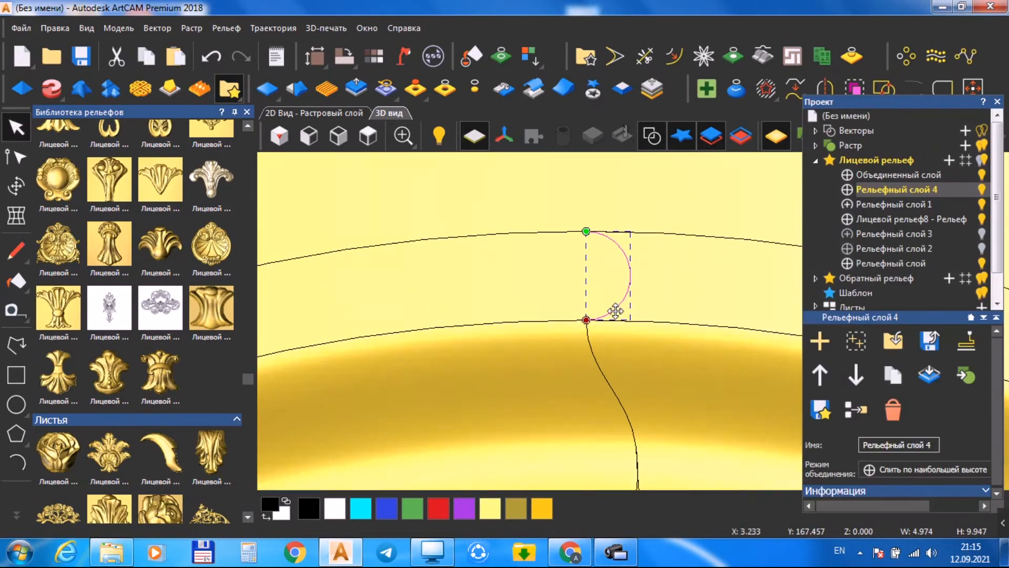
{"action": "key", "text": "n"}
{"action": "scroll", "coordinate": [589, 319], "scroll_direction": "up", "scroll_amount": 3}
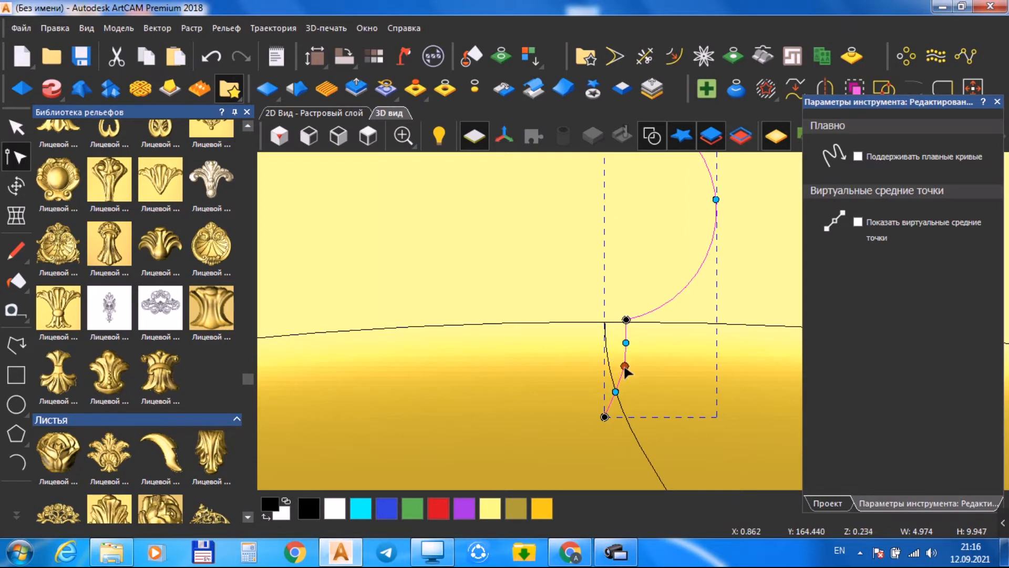
{"action": "scroll", "coordinate": [633, 320], "scroll_direction": "down", "scroll_amount": 4}
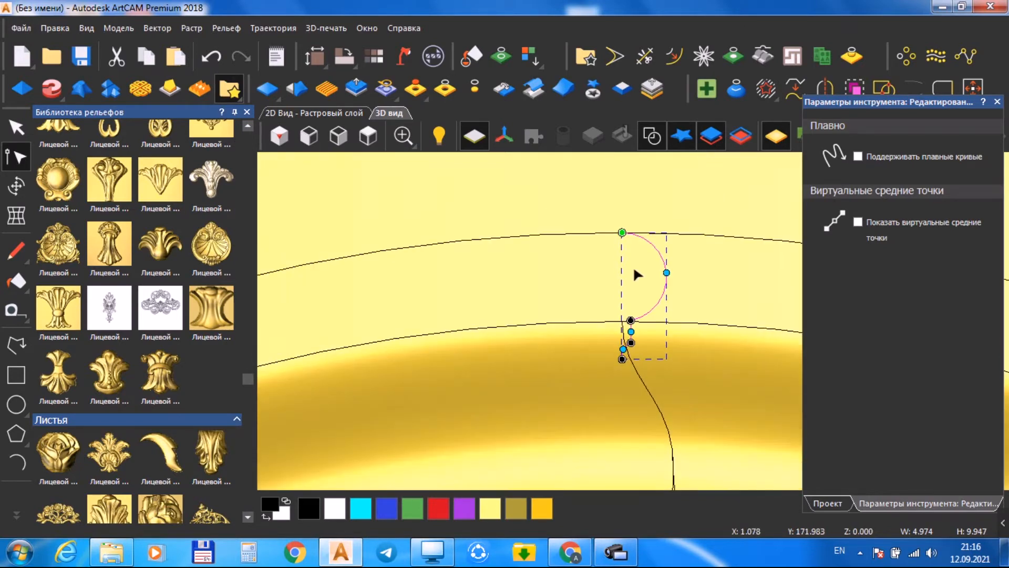
{"action": "scroll", "coordinate": [641, 238], "scroll_direction": "up", "scroll_amount": 4}
{"action": "scroll", "coordinate": [631, 318], "scroll_direction": "down", "scroll_amount": 2}
Start an extrusion along the enlarged circle using the arc with its lip as the start profile.
{"action": "left_click", "coordinate": [16, 127]}
{"action": "left_click", "coordinate": [699, 290]}
{"action": "left_click", "coordinate": [674, 334]}
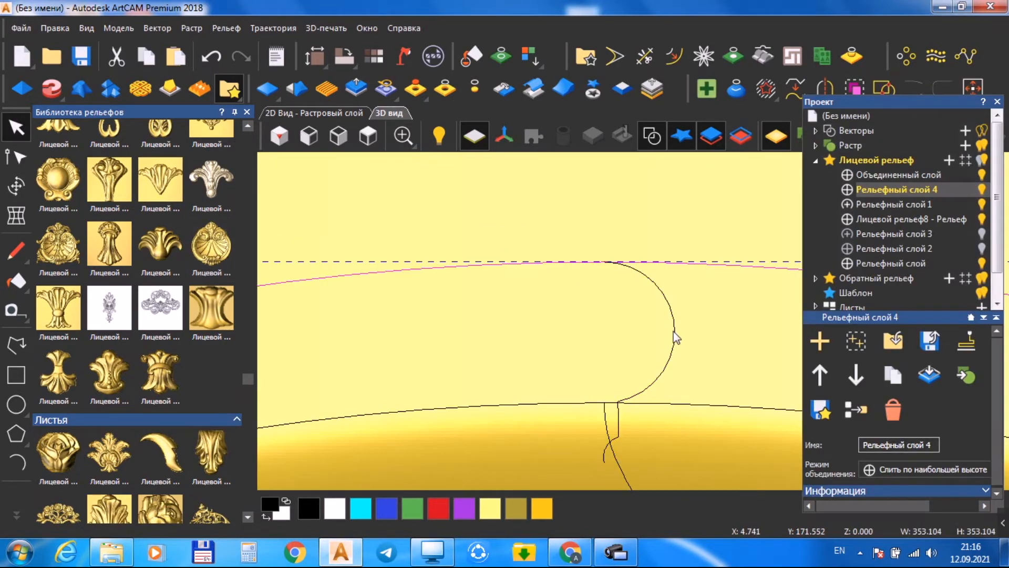
{"action": "scroll", "coordinate": [572, 339], "scroll_direction": "down", "scroll_amount": 2}
{"action": "left_click", "coordinate": [51, 88]}
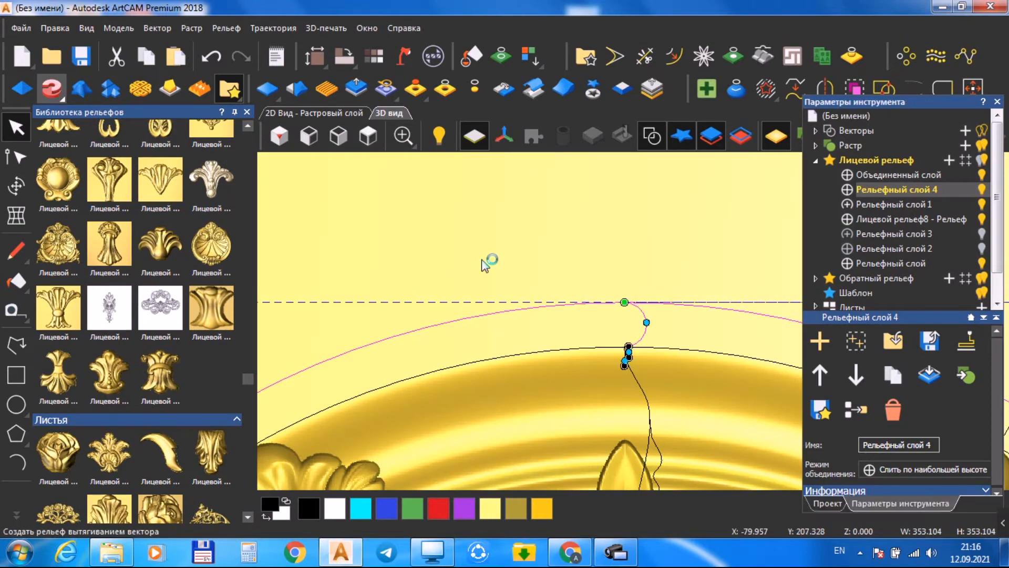
{"action": "left_click_drag", "start_coordinate": [672, 363], "coordinate": [561, 362]}
{"action": "scroll", "coordinate": [618, 358], "scroll_direction": "up", "scroll_amount": 3}
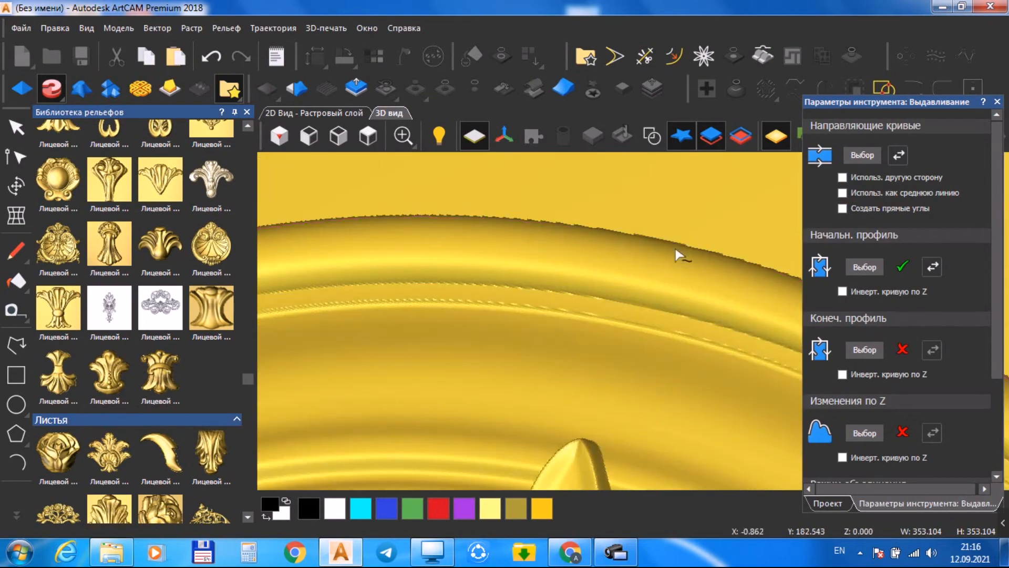
Hide the vectors and examine the new outer bead from several angles and from above.
{"action": "left_click", "coordinate": [650, 138]}
{"action": "left_click_drag", "start_coordinate": [605, 326], "coordinate": [464, 339]}
{"action": "scroll", "coordinate": [676, 352], "scroll_direction": "down", "scroll_amount": 3}
{"action": "left_click_drag", "start_coordinate": [676, 353], "coordinate": [626, 379]}
{"action": "scroll", "coordinate": [626, 378], "scroll_direction": "down", "scroll_amount": 3}
{"action": "left_click", "coordinate": [368, 136]}
{"action": "scroll", "coordinate": [676, 235], "scroll_direction": "up", "scroll_amount": 2}
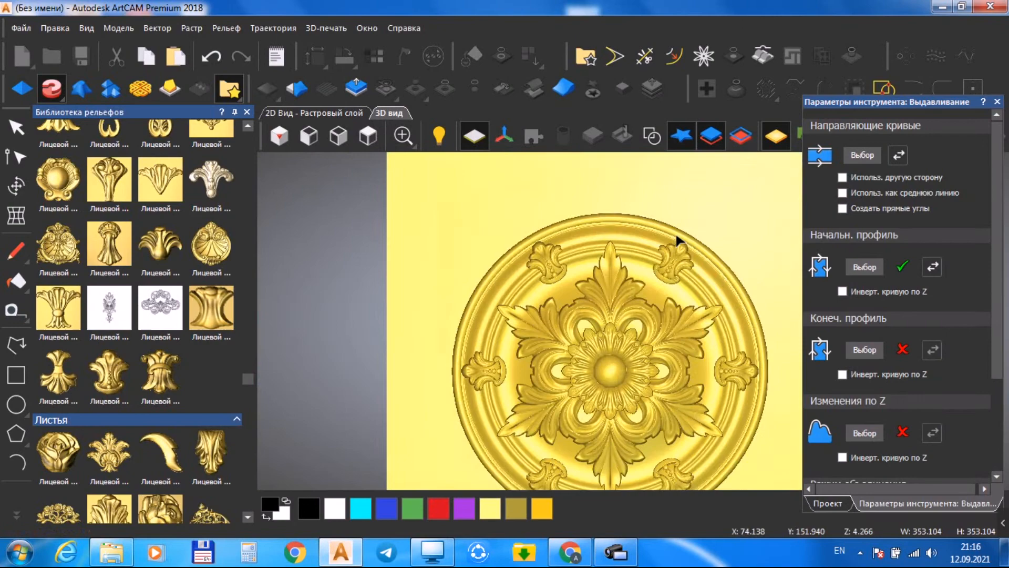
{"action": "scroll", "coordinate": [676, 231], "scroll_direction": "up", "scroll_amount": 3}
{"action": "left_click_drag", "start_coordinate": [676, 231], "coordinate": [657, 247]}
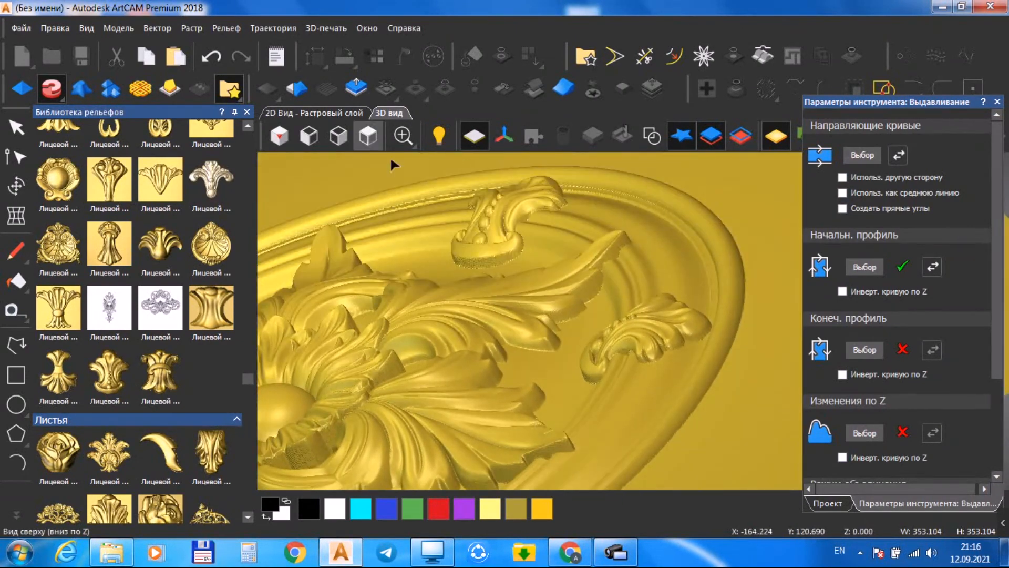
{"action": "left_click", "coordinate": [368, 136]}
{"action": "scroll", "coordinate": [589, 271], "scroll_direction": "up", "scroll_amount": 5}
{"action": "scroll", "coordinate": [590, 271], "scroll_direction": "up", "scroll_amount": 3}
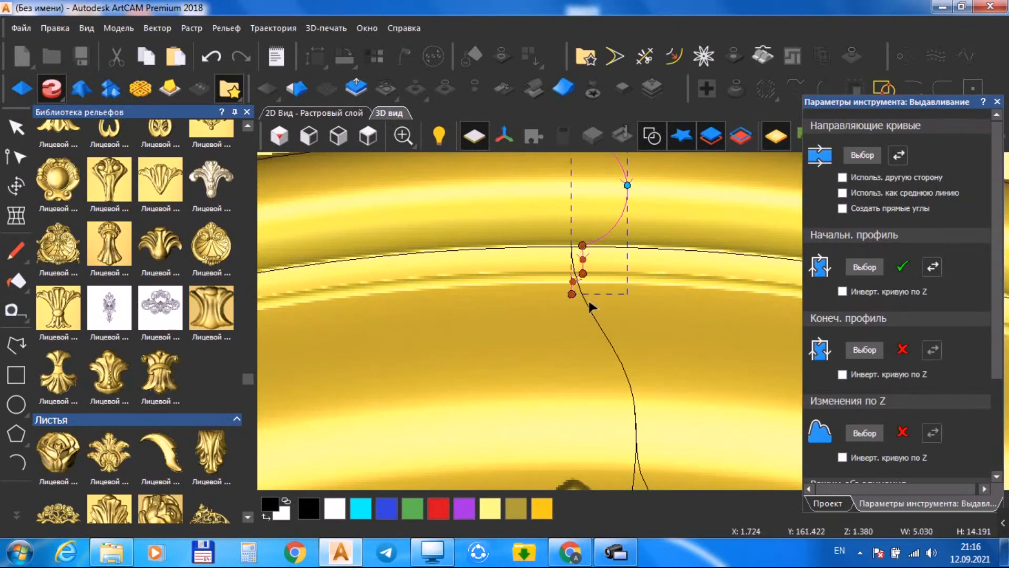
Insert a node near the outer end of the arc profile and bend that section into a small separate bead.
{"action": "scroll", "coordinate": [605, 267], "scroll_direction": "down", "scroll_amount": 2}
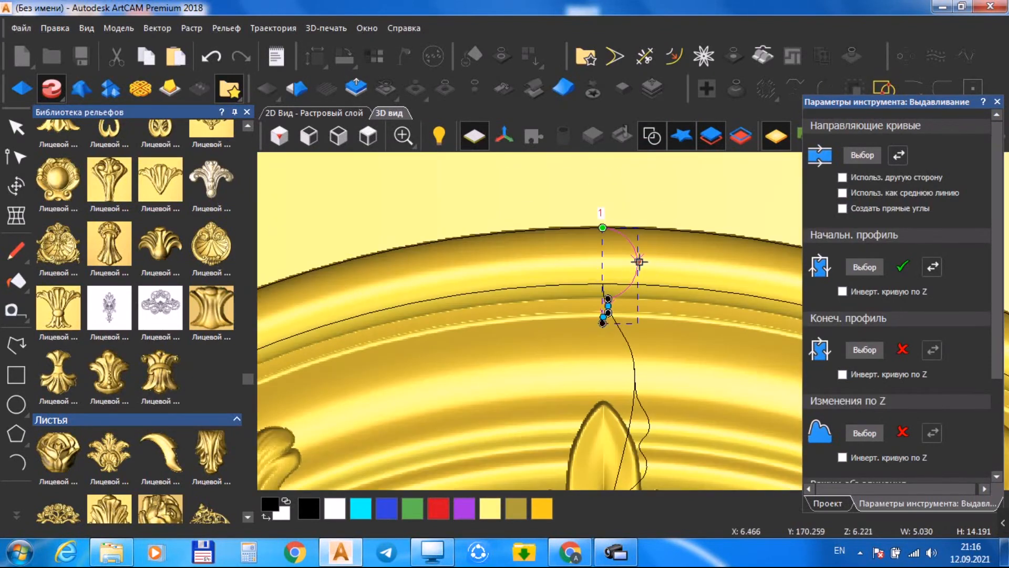
{"action": "scroll", "coordinate": [640, 262], "scroll_direction": "up", "scroll_amount": 4}
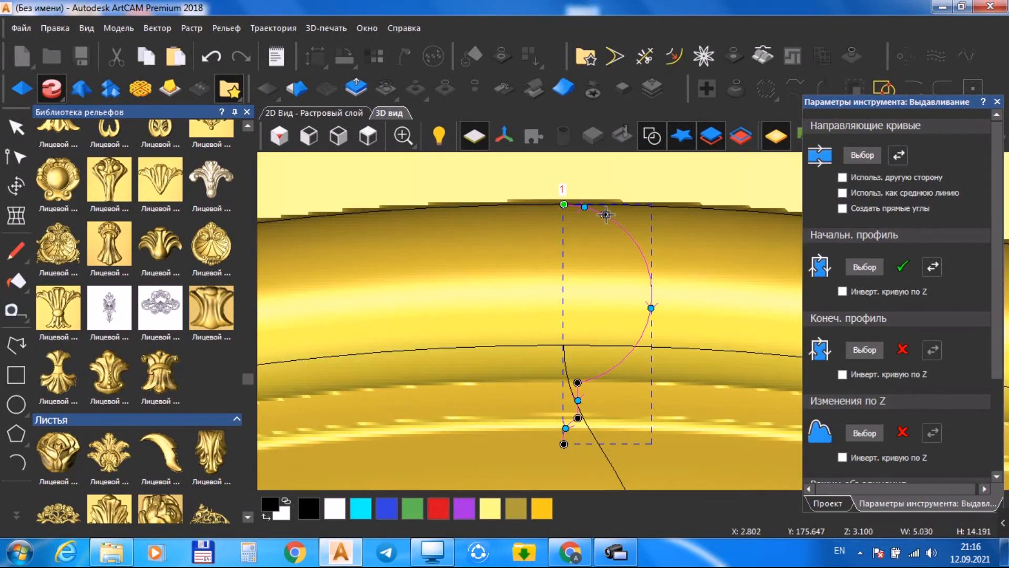
{"action": "scroll", "coordinate": [586, 231], "scroll_direction": "up", "scroll_amount": 3}
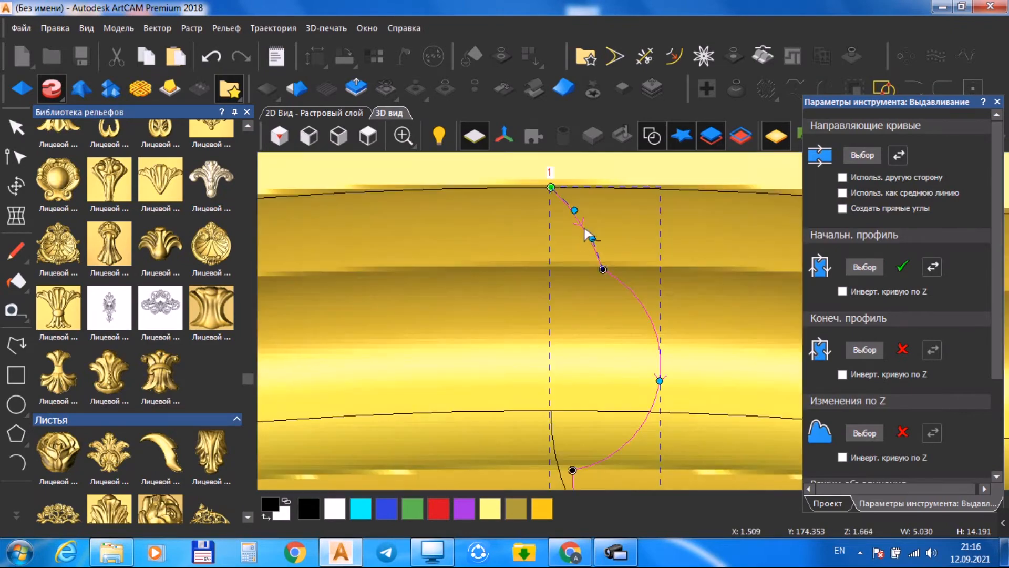
{"action": "left_click_drag", "start_coordinate": [574, 210], "coordinate": [582, 205]}
{"action": "scroll", "coordinate": [609, 279], "scroll_direction": "down", "scroll_amount": 7}
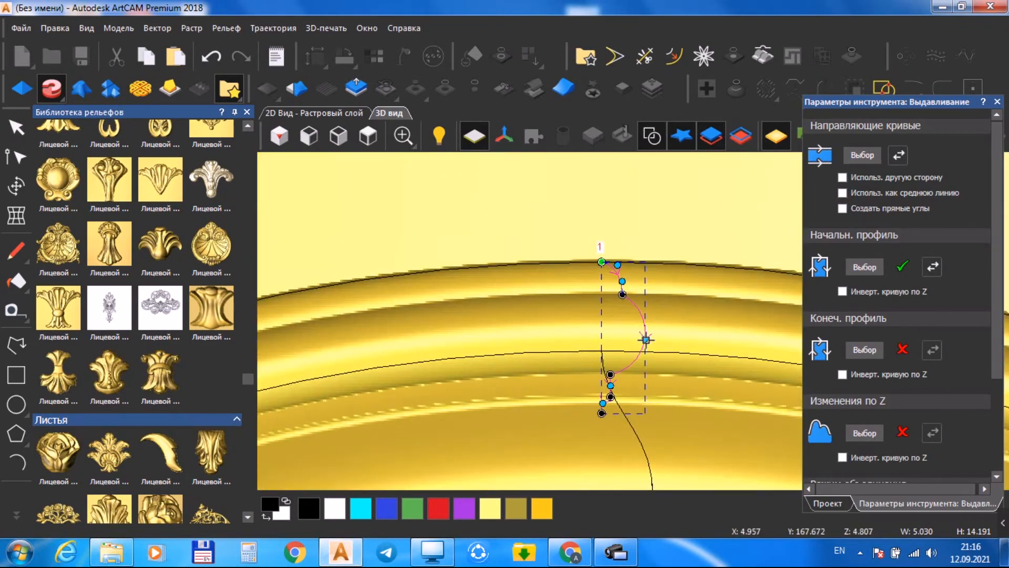
Check the reshaped rim without vectors, apply the extrusion with the Добавить combine mode and close the tool.
{"action": "left_click_drag", "start_coordinate": [681, 399], "coordinate": [557, 368]}
{"action": "left_click", "coordinate": [652, 136]}
{"action": "left_click_drag", "start_coordinate": [652, 389], "coordinate": [546, 300]}
{"action": "left_click", "coordinate": [368, 137]}
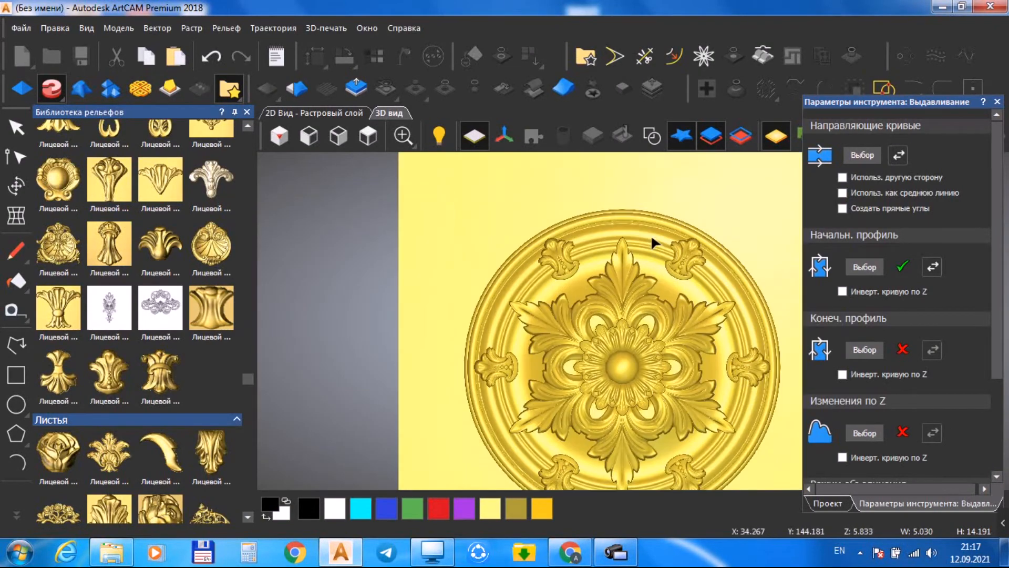
{"action": "scroll", "coordinate": [662, 273], "scroll_direction": "up", "scroll_amount": 5}
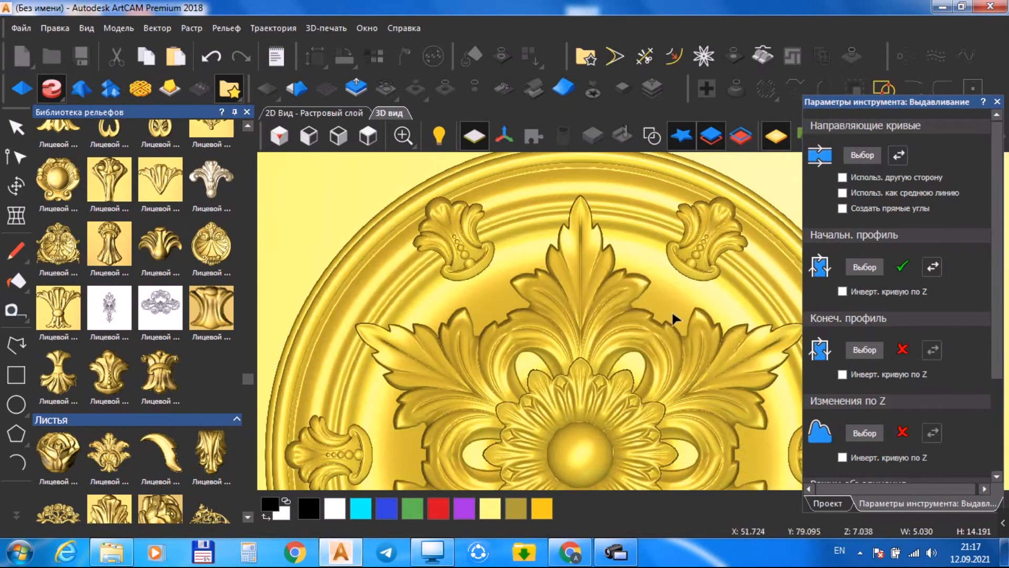
{"action": "left_click_drag", "start_coordinate": [995, 360], "coordinate": [995, 455]}
{"action": "left_click", "coordinate": [905, 472]}
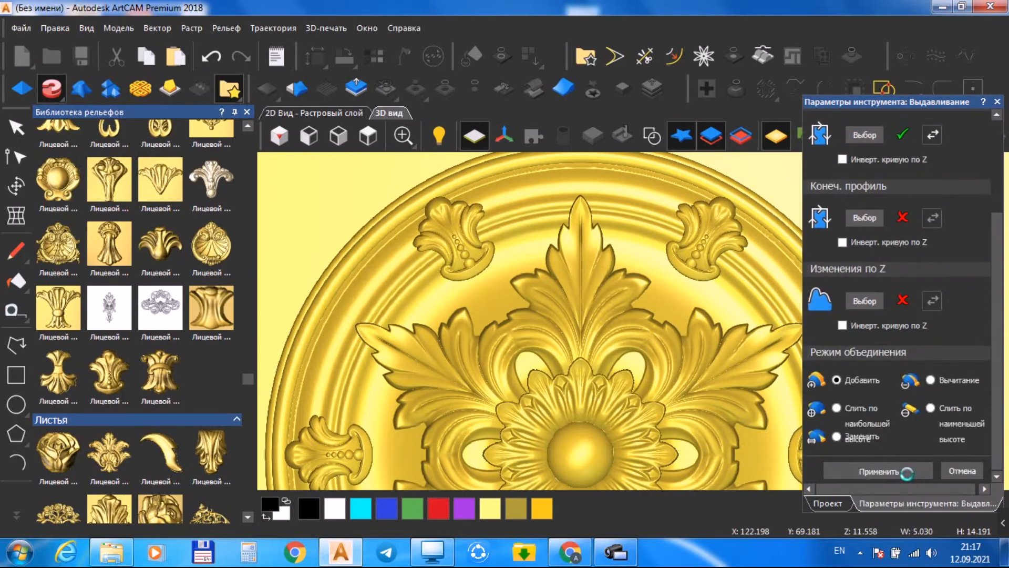
{"action": "left_click", "coordinate": [20, 134]}
Hide the flat zero plane around the rosette and check its outline.
{"action": "scroll", "coordinate": [634, 322], "scroll_direction": "down", "scroll_amount": 2}
{"action": "left_click", "coordinate": [741, 136]}
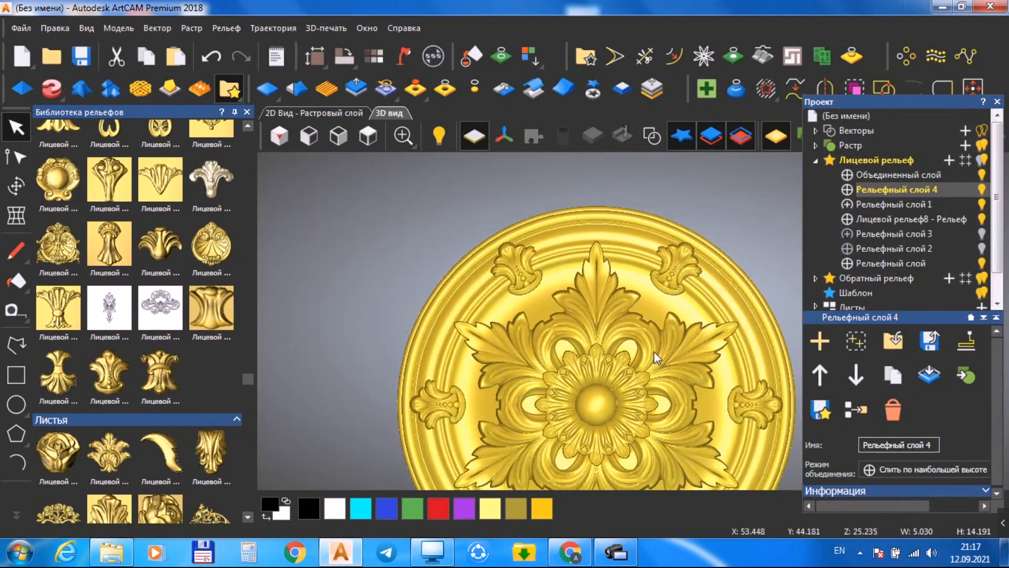
{"action": "mouse_move", "coordinate": [605, 368]}
{"action": "left_mouse_down"}
{"action": "mouse_move", "coordinate": [540, 267]}
{"action": "mouse_move", "coordinate": [592, 384]}
{"action": "mouse_move", "coordinate": [656, 311]}
{"action": "mouse_move", "coordinate": [618, 361]}
{"action": "left_mouse_up"}
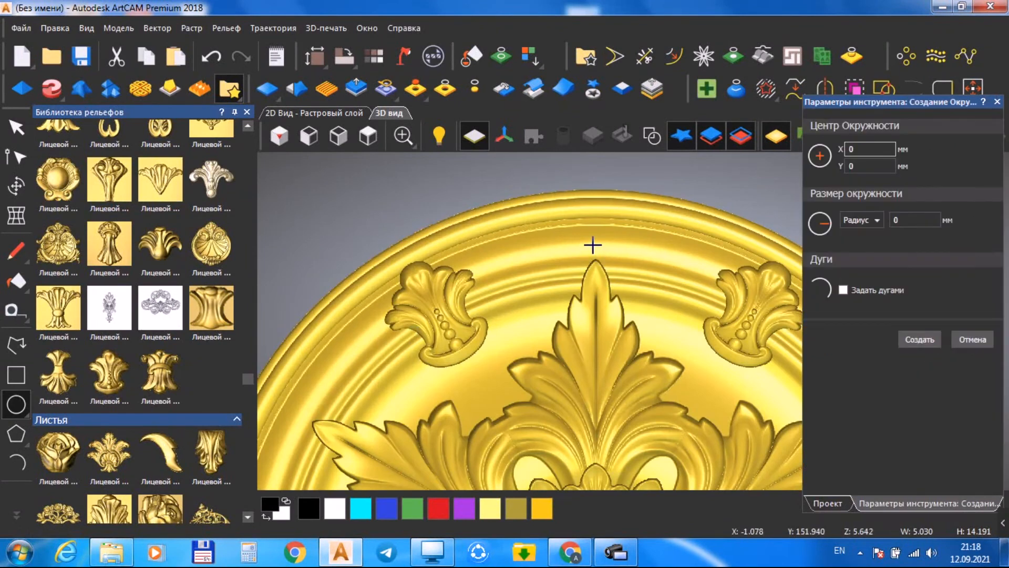
Draw a circle about 10.7 mm in diameter on the smooth rim band just above the top leaf's tip.
{"action": "left_click", "coordinate": [593, 245]}
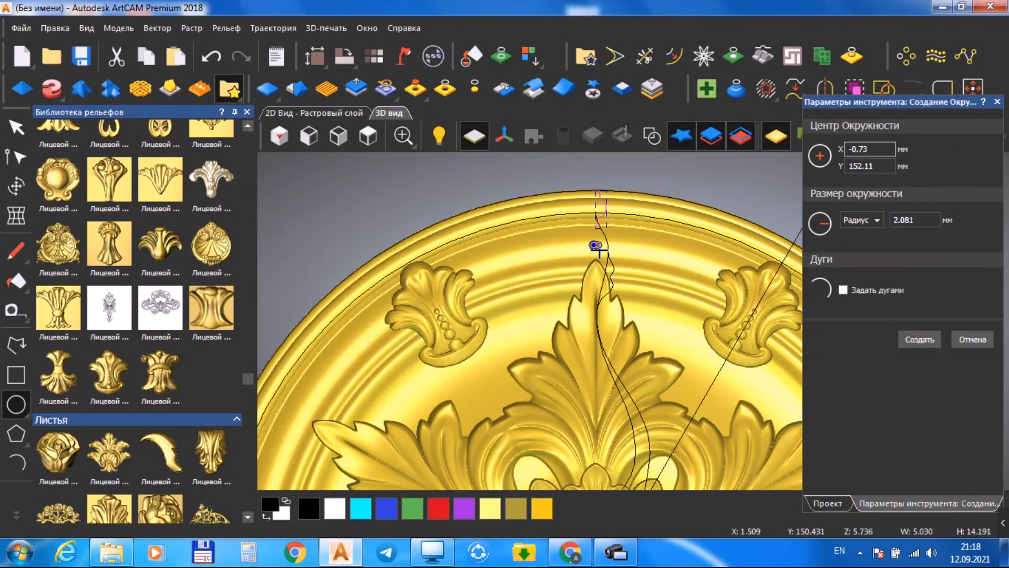
{"action": "left_click", "coordinate": [607, 255]}
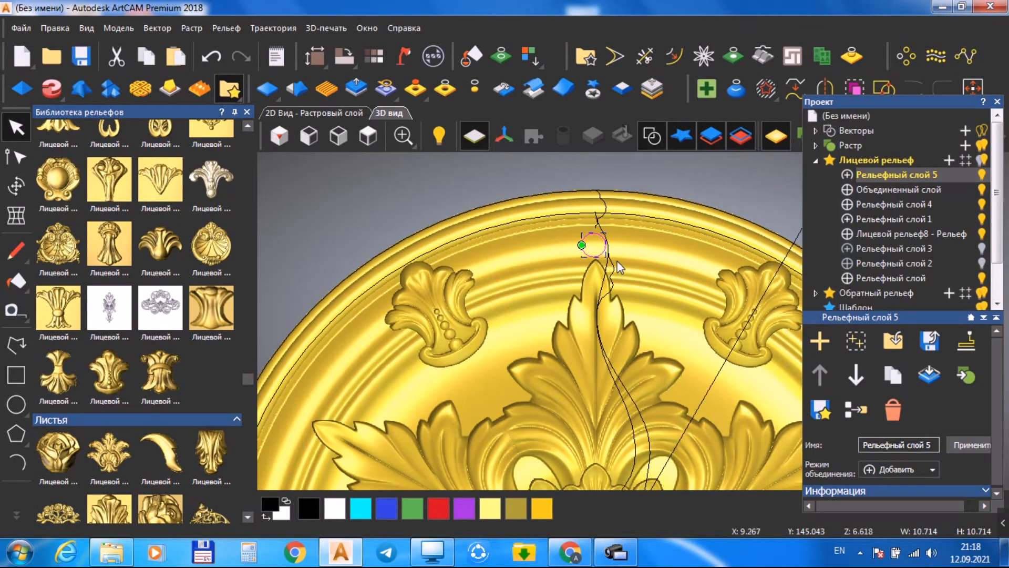
Give the small circle a round Круг profile with a 90° angle and set Рельефный слой 5 to Слить по наибольшей высоте.
{"action": "left_click", "coordinate": [21, 87]}
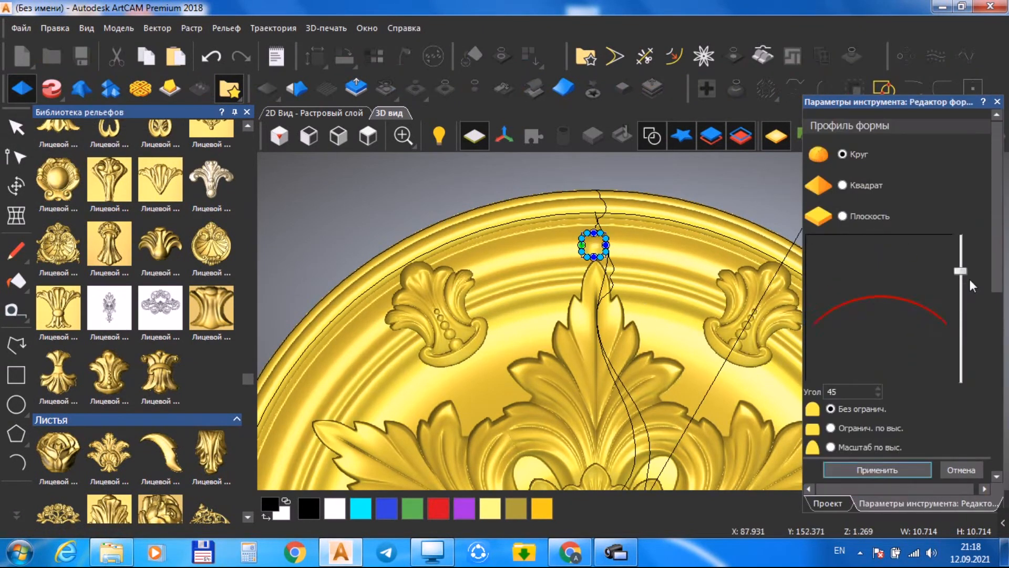
{"action": "scroll", "coordinate": [603, 238], "scroll_direction": "up", "scroll_amount": 3}
{"action": "left_click_drag", "start_coordinate": [568, 324], "coordinate": [726, 368]}
{"action": "left_click", "coordinate": [828, 503]}
{"action": "left_click", "coordinate": [847, 174]}
{"action": "left_click", "coordinate": [925, 503]}
Set the bead's start height (Начальная высота) to 5 mm and apply the shape.
{"action": "scroll", "coordinate": [898, 392], "scroll_direction": "down", "scroll_amount": 5}
{"action": "double_click", "coordinate": [881, 356]}
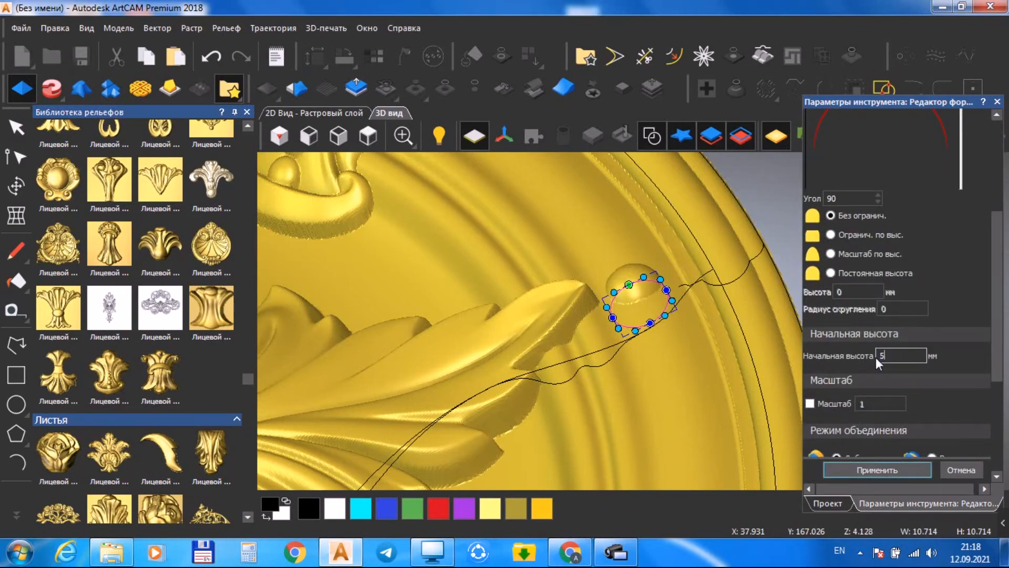
{"action": "left_click", "coordinate": [877, 469]}
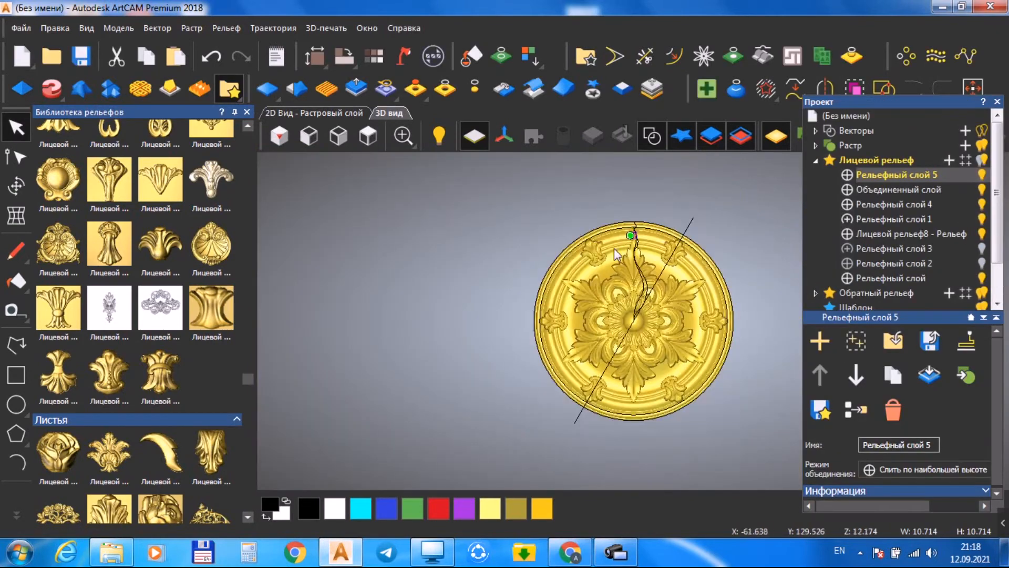
Make the bead's relief transformable and move it along the rim band beside the upper-left ornament, to about X -46, Y 143.
{"action": "scroll", "coordinate": [614, 248], "scroll_direction": "up", "scroll_amount": 5}
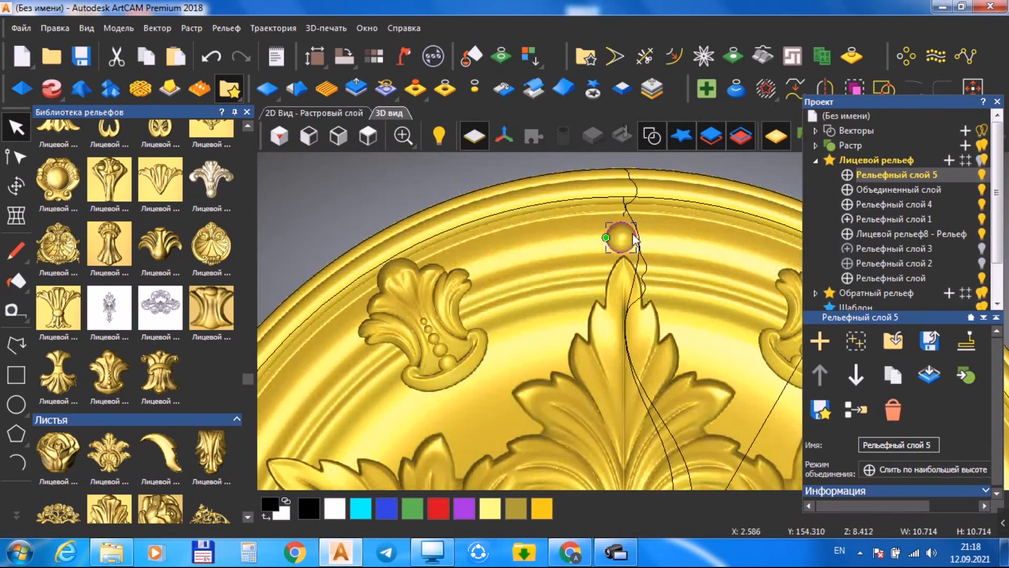
{"action": "left_click", "coordinate": [593, 90]}
{"action": "left_click", "coordinate": [368, 135]}
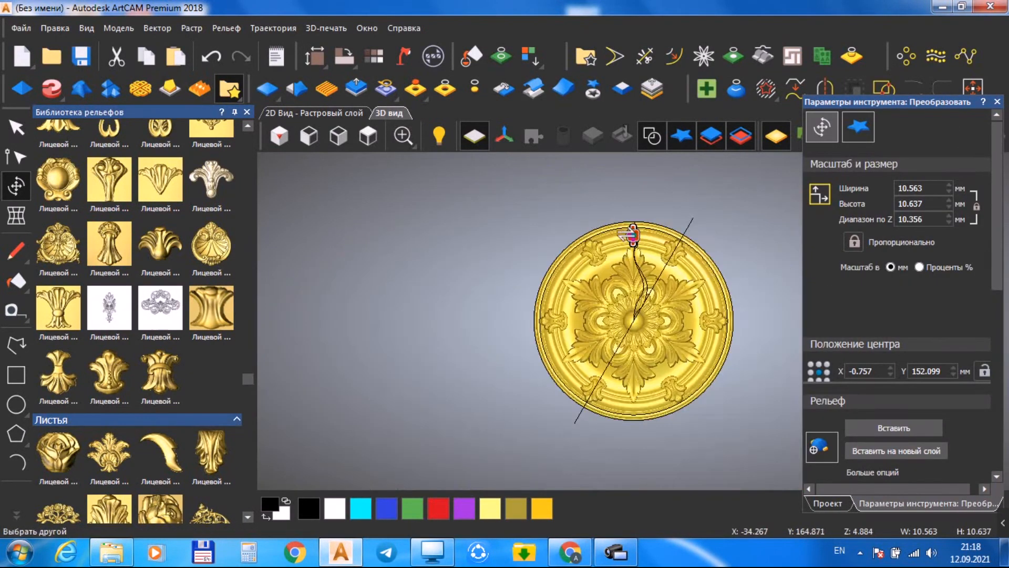
{"action": "scroll", "coordinate": [644, 237], "scroll_direction": "up", "scroll_amount": 5}
{"action": "left_click_drag", "start_coordinate": [583, 237], "coordinate": [459, 259]}
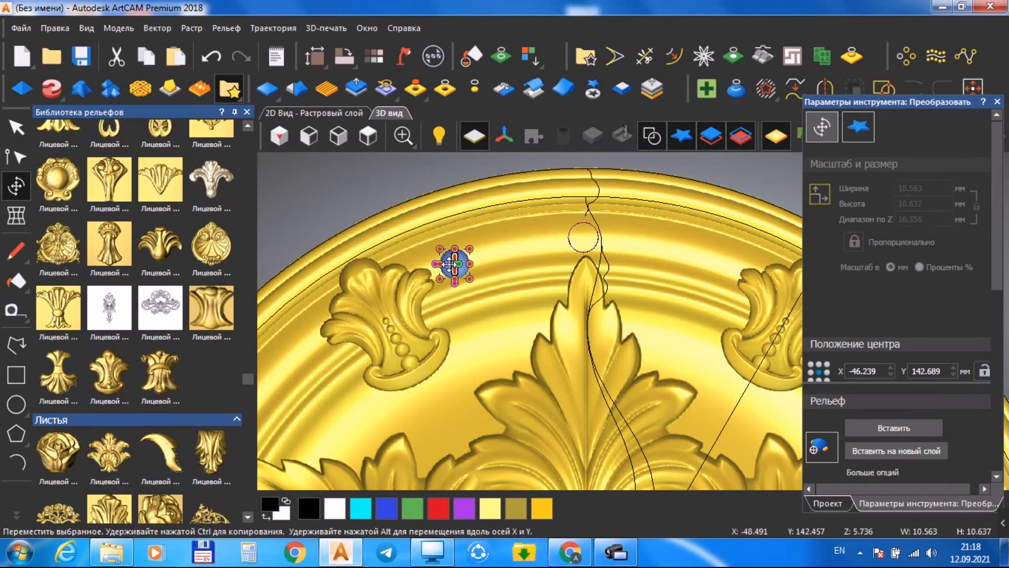
{"action": "scroll", "coordinate": [451, 264], "scroll_direction": "up", "scroll_amount": 3}
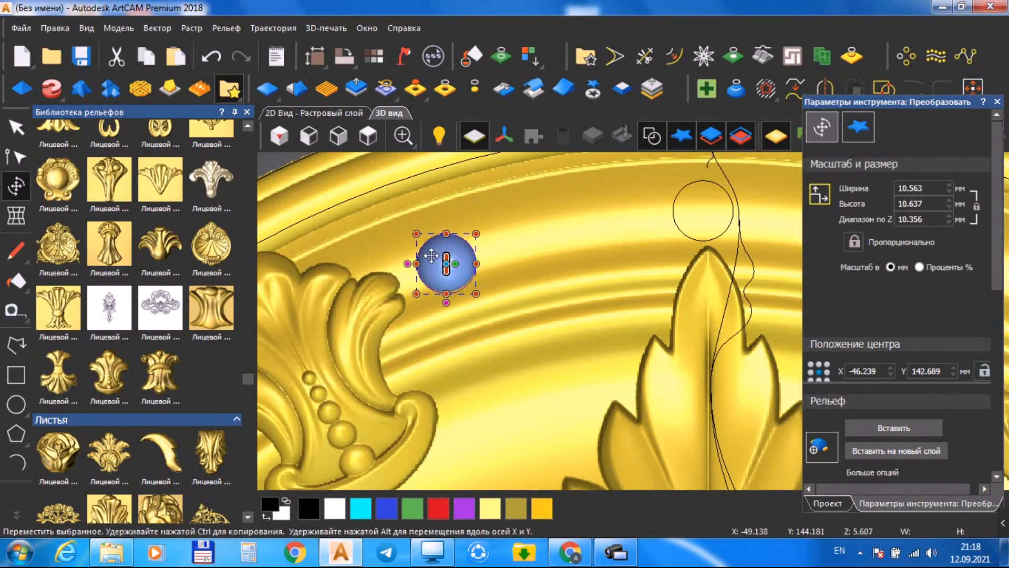
{"action": "scroll", "coordinate": [634, 319], "scroll_direction": "down", "scroll_amount": 5}
{"action": "scroll", "coordinate": [735, 322], "scroll_direction": "up", "scroll_amount": 2}
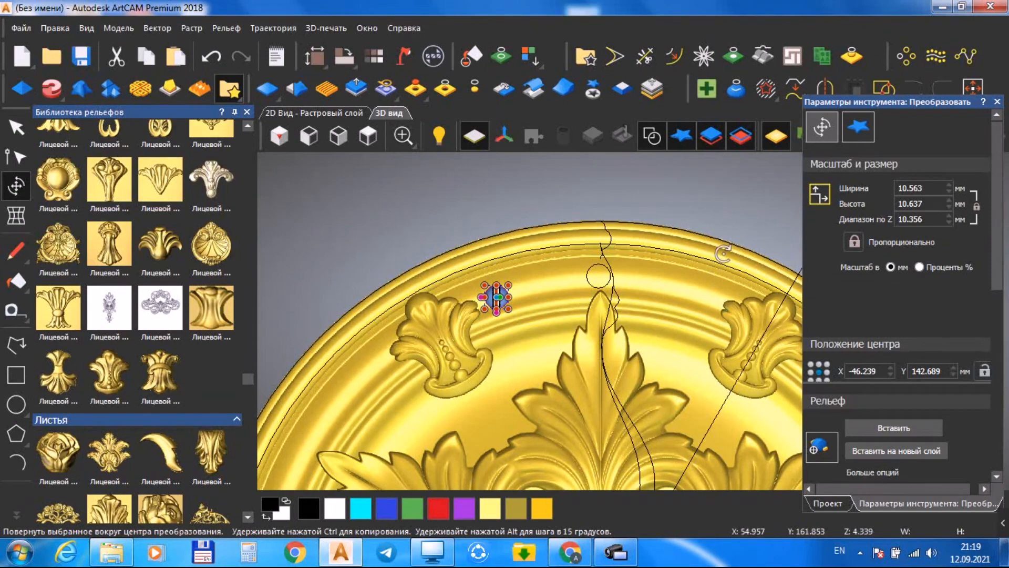
Copy the bead around the rosette in a circular array of 60 objects over 360° about centre 0, 0.
{"action": "left_click", "coordinate": [906, 56]}
{"action": "left_click", "coordinate": [88, 230]}
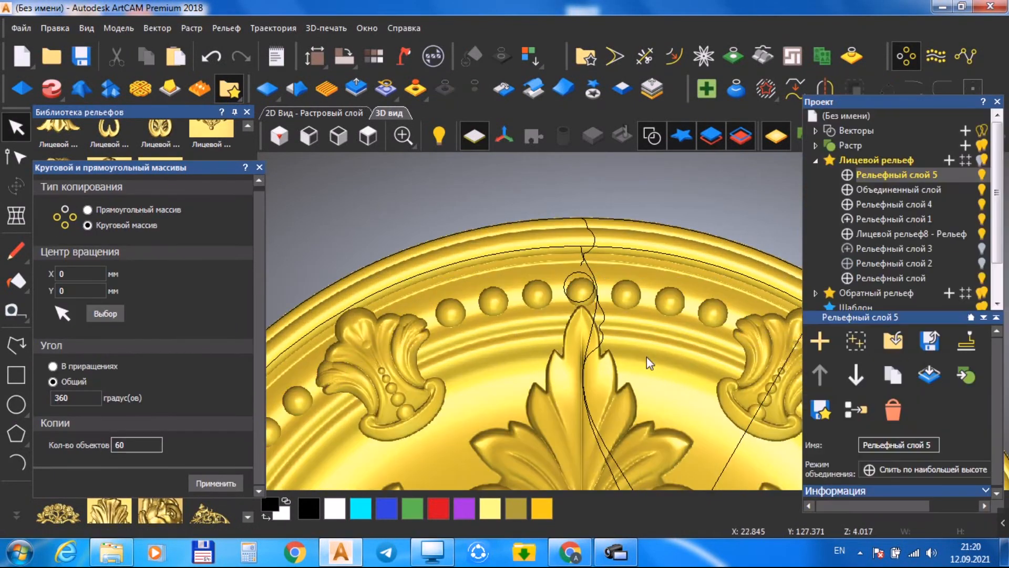
{"action": "scroll", "coordinate": [674, 273], "scroll_direction": "down", "scroll_amount": 4}
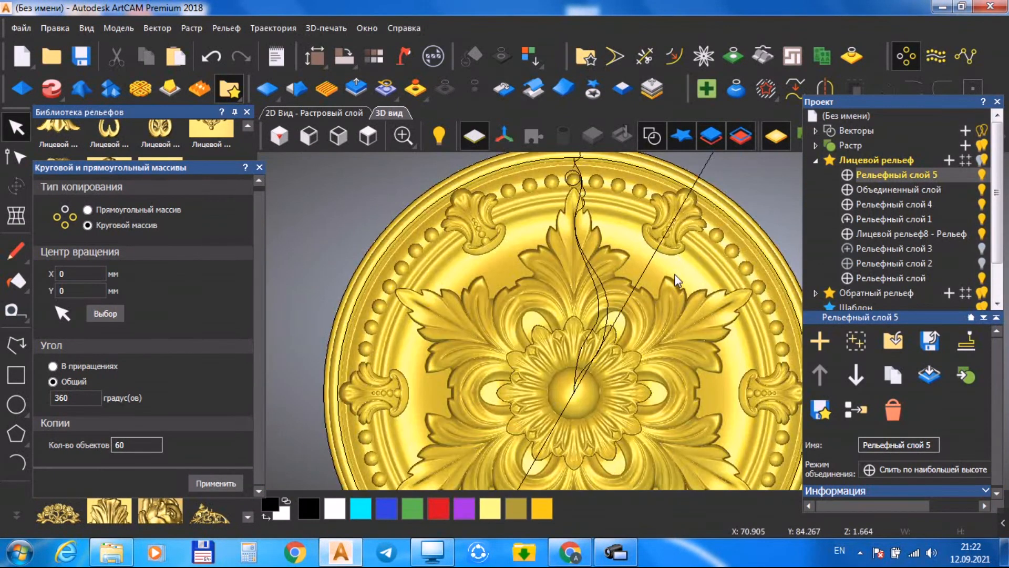
Hide the vectors, close the array tool and the relief library, and view the whole beaded rosette at an angle.
{"action": "left_click", "coordinate": [652, 136]}
{"action": "left_click_drag", "start_coordinate": [578, 427], "coordinate": [393, 233]}
{"action": "left_click", "coordinate": [248, 113]}
{"action": "left_click", "coordinate": [259, 167]}
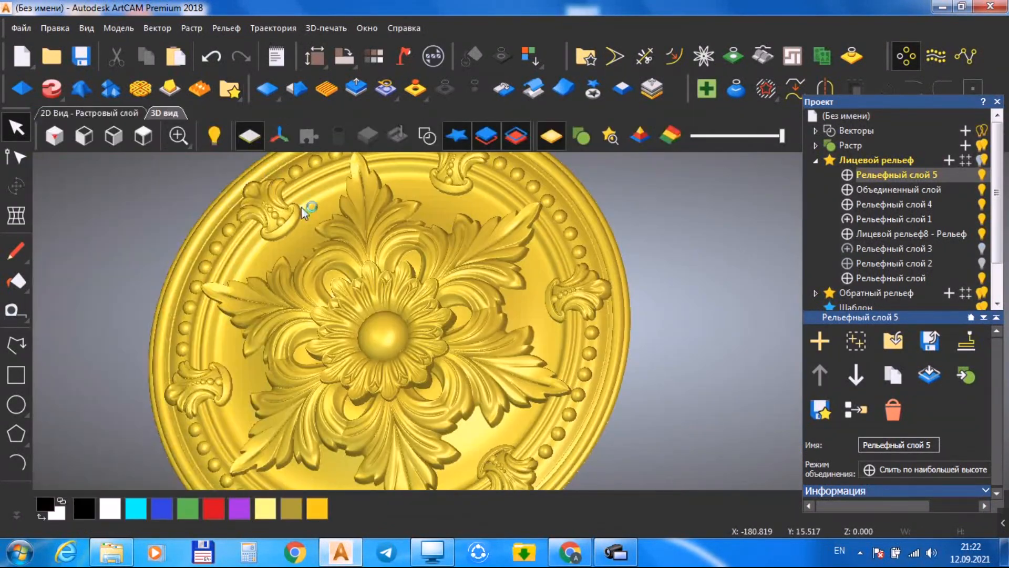
{"action": "scroll", "coordinate": [421, 284], "scroll_direction": "down", "scroll_amount": 3}
{"action": "scroll", "coordinate": [421, 284], "scroll_direction": "up", "scroll_amount": 2}
Open the lighting and material settings, apply the Light Oak (V) shading preset and inspect the rosette.
{"action": "left_click", "coordinate": [404, 56]}
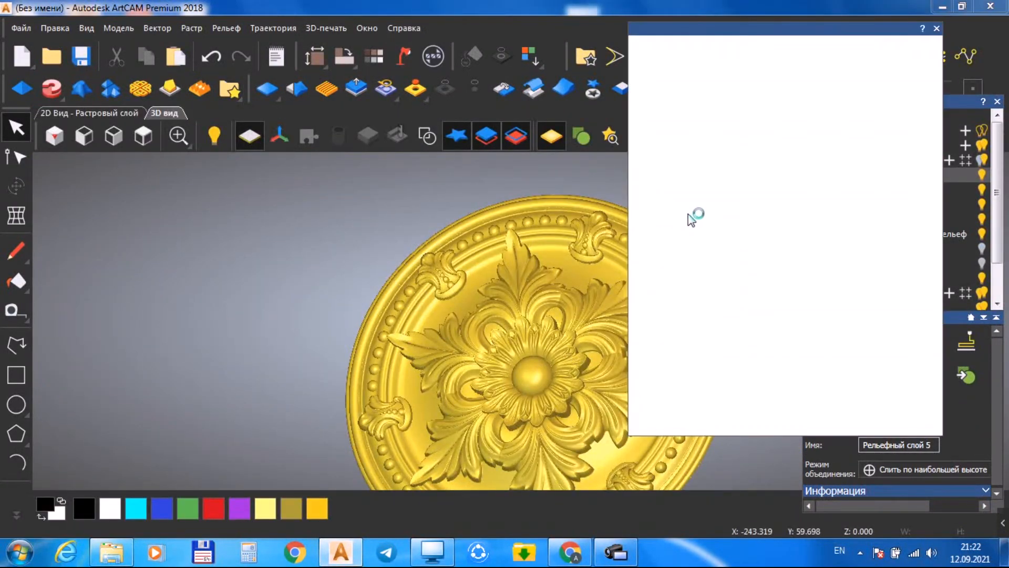
{"action": "left_click", "coordinate": [978, 75]}
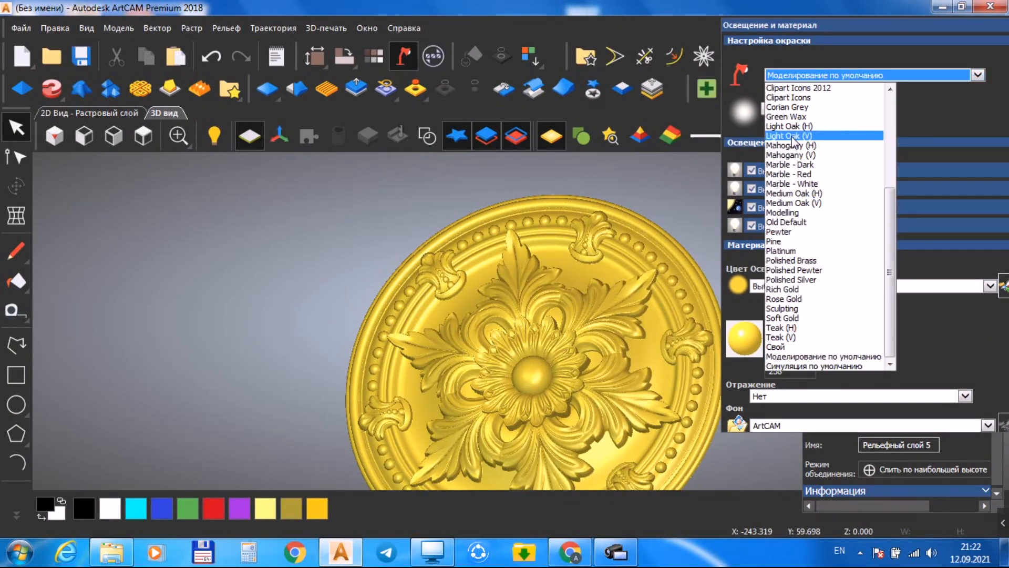
{"action": "left_click", "coordinate": [794, 137]}
{"action": "left_click_drag", "start_coordinate": [910, 29], "coordinate": [871, 29]}
{"action": "left_click_drag", "start_coordinate": [987, 266], "coordinate": [989, 348]}
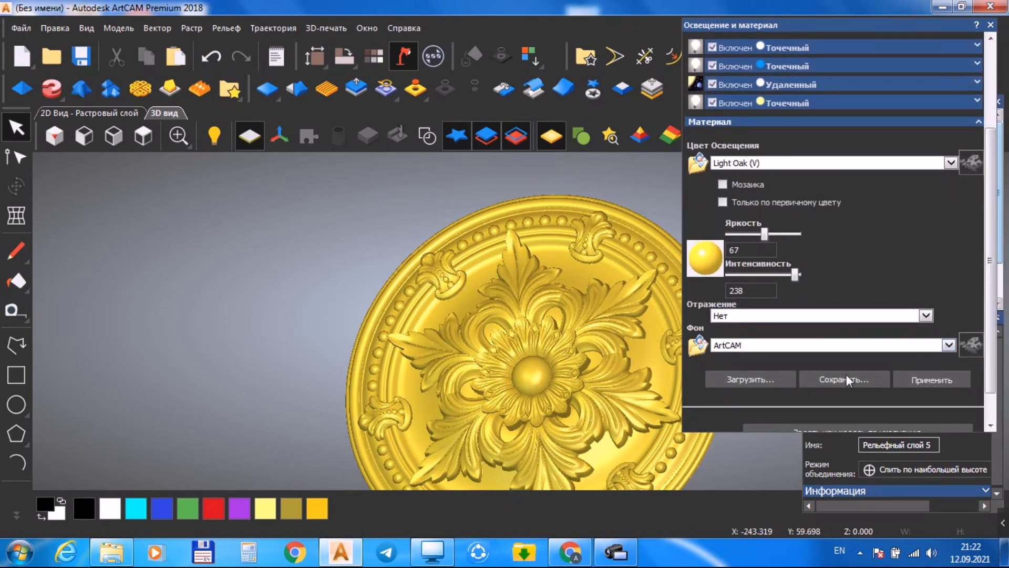
{"action": "left_click_drag", "start_coordinate": [527, 344], "coordinate": [579, 304]}
{"action": "scroll", "coordinate": [579, 305], "scroll_direction": "up", "scroll_amount": 2}
{"action": "left_click_drag", "start_coordinate": [459, 339], "coordinate": [635, 222]}
Apply the Cafe reflection to the rosette material and check how it looks.
{"action": "left_click", "coordinate": [925, 316]}
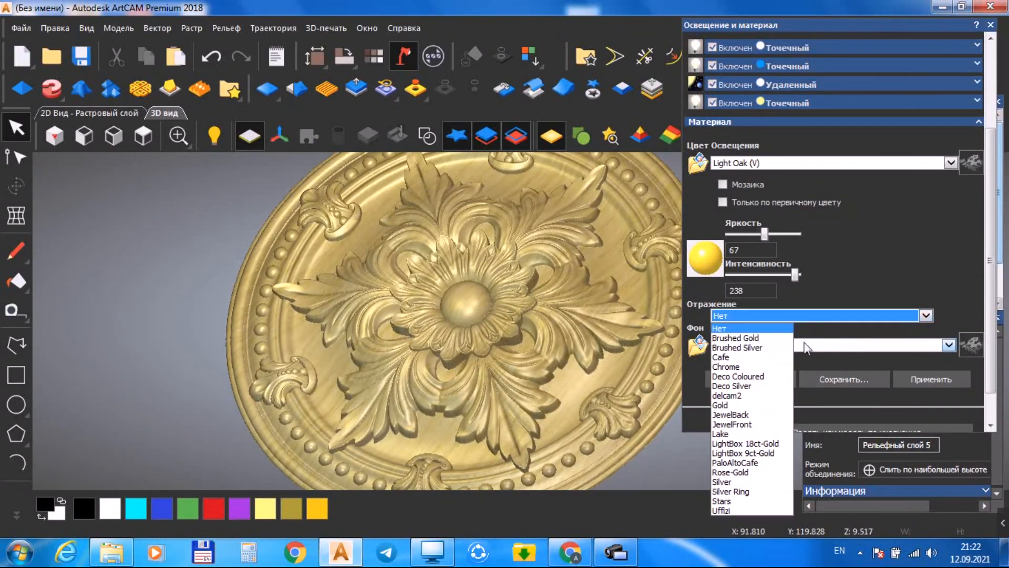
{"action": "left_click", "coordinate": [738, 359]}
{"action": "left_click", "coordinate": [931, 379]}
{"action": "left_click_drag", "start_coordinate": [604, 328], "coordinate": [505, 348]}
{"action": "scroll", "coordinate": [504, 348], "scroll_direction": "up", "scroll_amount": 2}
{"action": "scroll", "coordinate": [505, 348], "scroll_direction": "down", "scroll_amount": 2}
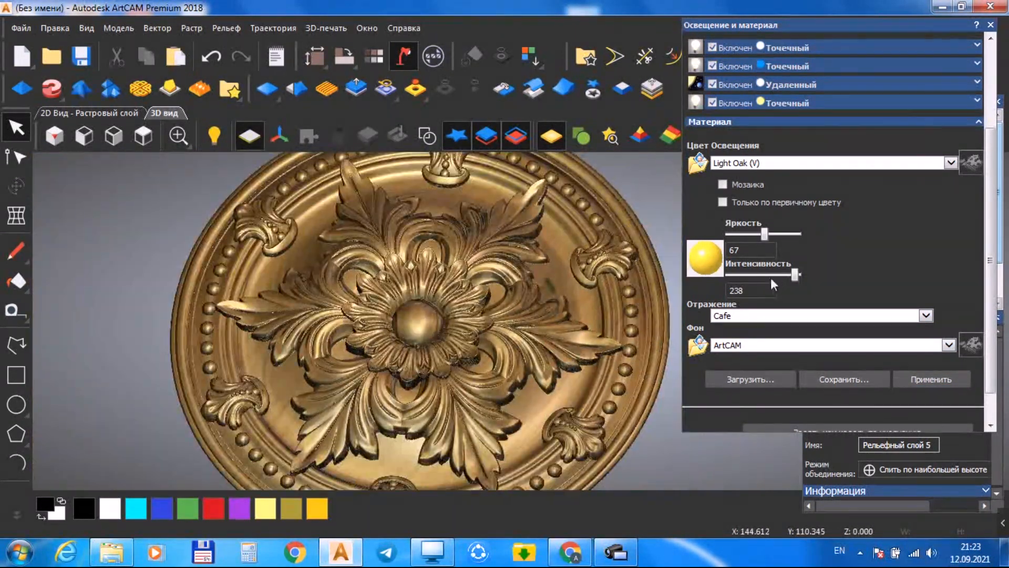
Set the material brightness (Яркость) to 95, apply it and examine the flower centre up close.
{"action": "left_click_drag", "start_coordinate": [785, 242], "coordinate": [788, 241]}
{"action": "left_click", "coordinate": [932, 379]}
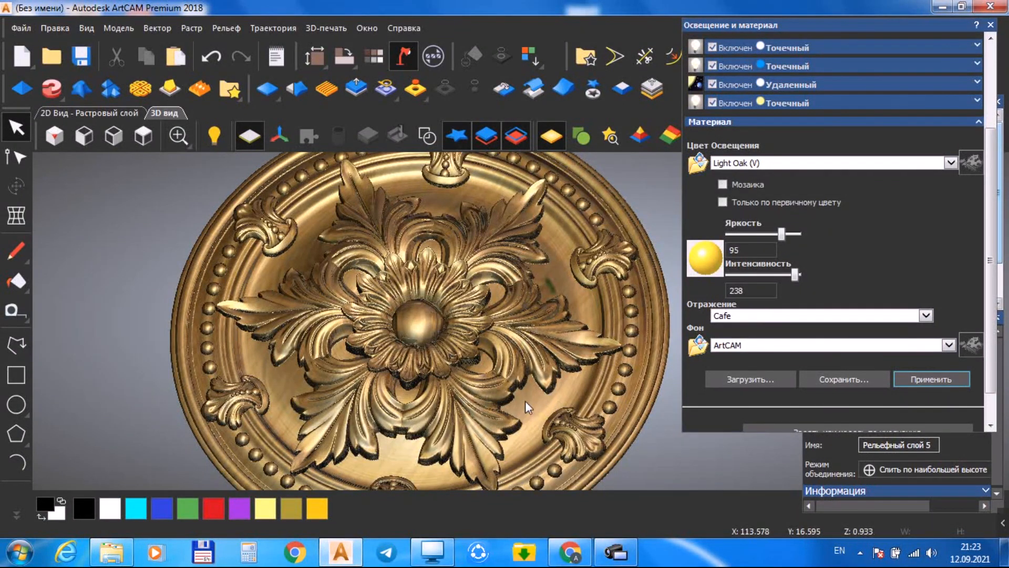
{"action": "scroll", "coordinate": [518, 378], "scroll_direction": "up", "scroll_amount": 3}
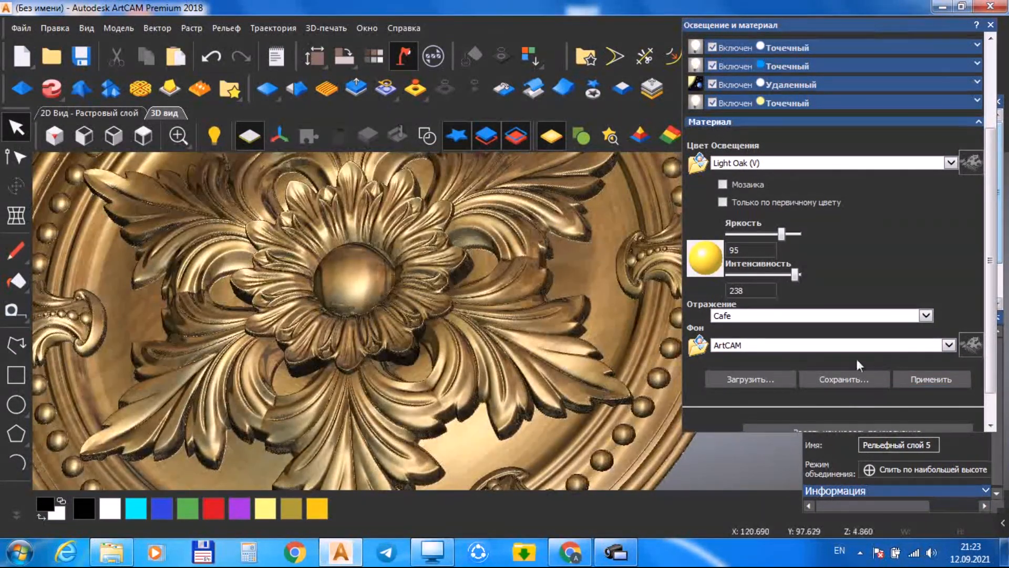
Switch the material reflection to Brushed Gold, apply it and check the whole rosette.
{"action": "left_click", "coordinate": [926, 315]}
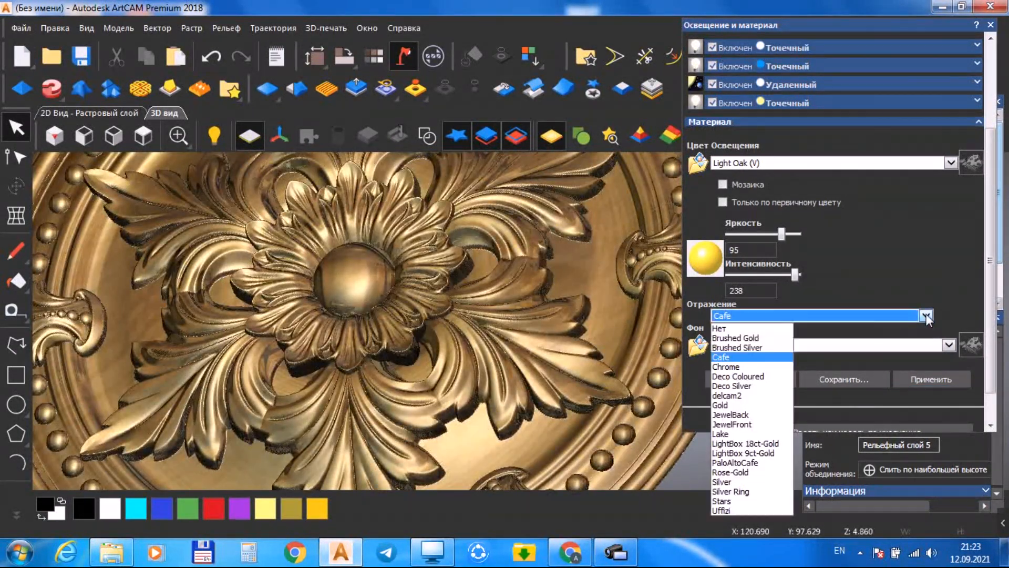
{"action": "left_click", "coordinate": [755, 338]}
{"action": "left_click", "coordinate": [932, 379]}
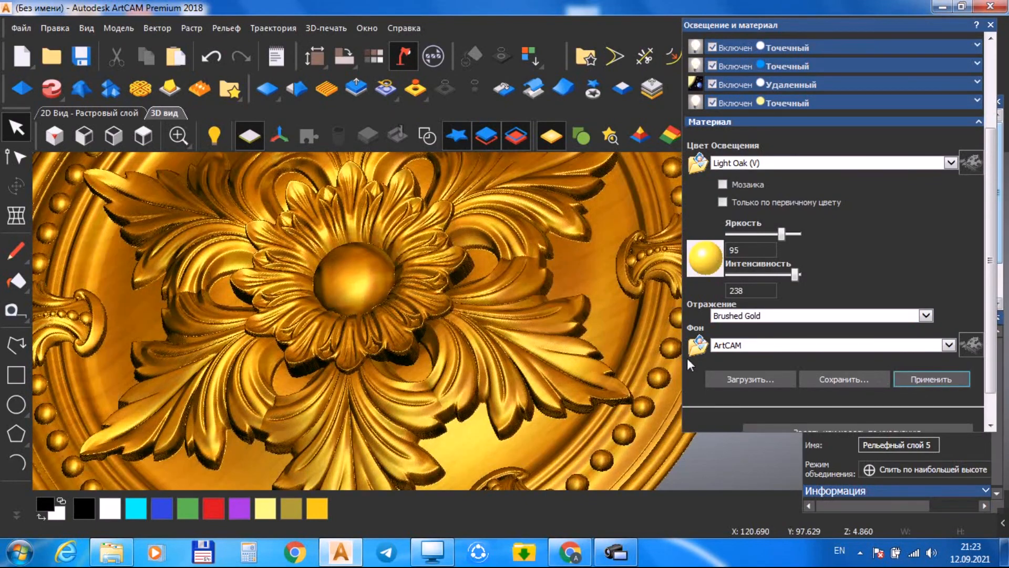
{"action": "scroll", "coordinate": [463, 240], "scroll_direction": "down", "scroll_amount": 1}
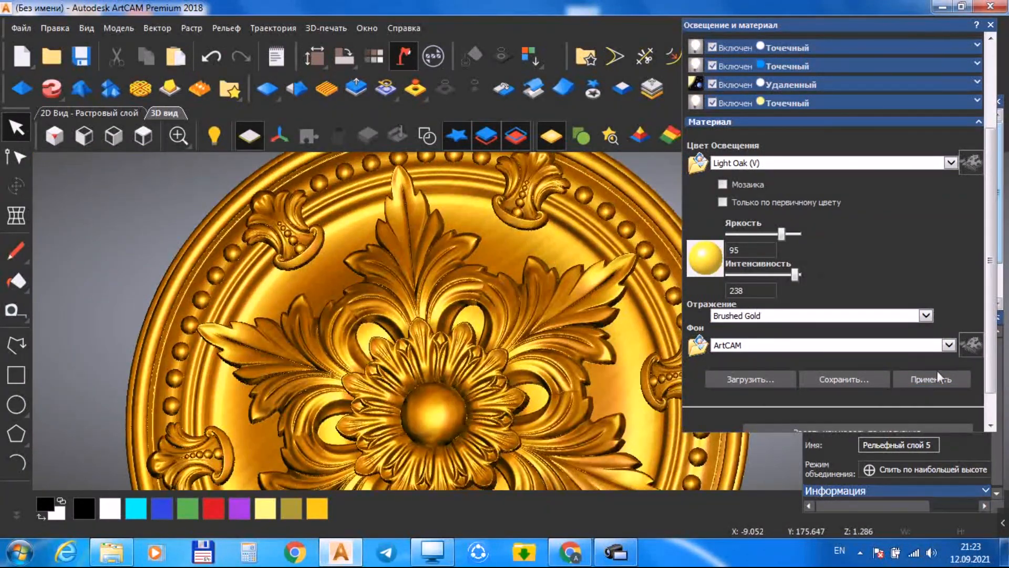
Switch the material reflection to Brushed Silver, apply it and examine the leaf and rim beads up close.
{"action": "left_click", "coordinate": [926, 316]}
{"action": "left_click", "coordinate": [787, 343]}
{"action": "left_click", "coordinate": [931, 379]}
{"action": "left_click_drag", "start_coordinate": [578, 418], "coordinate": [443, 362]}
{"action": "scroll", "coordinate": [617, 433], "scroll_direction": "up", "scroll_amount": 2}
{"action": "left_click_drag", "start_coordinate": [618, 433], "coordinate": [551, 313]}
{"action": "scroll", "coordinate": [575, 371], "scroll_direction": "up", "scroll_amount": 3}
{"action": "left_click_drag", "start_coordinate": [575, 371], "coordinate": [473, 355]}
Try the Chrome reflection on the rosette material and check the overall look.
{"action": "left_click", "coordinate": [926, 315]}
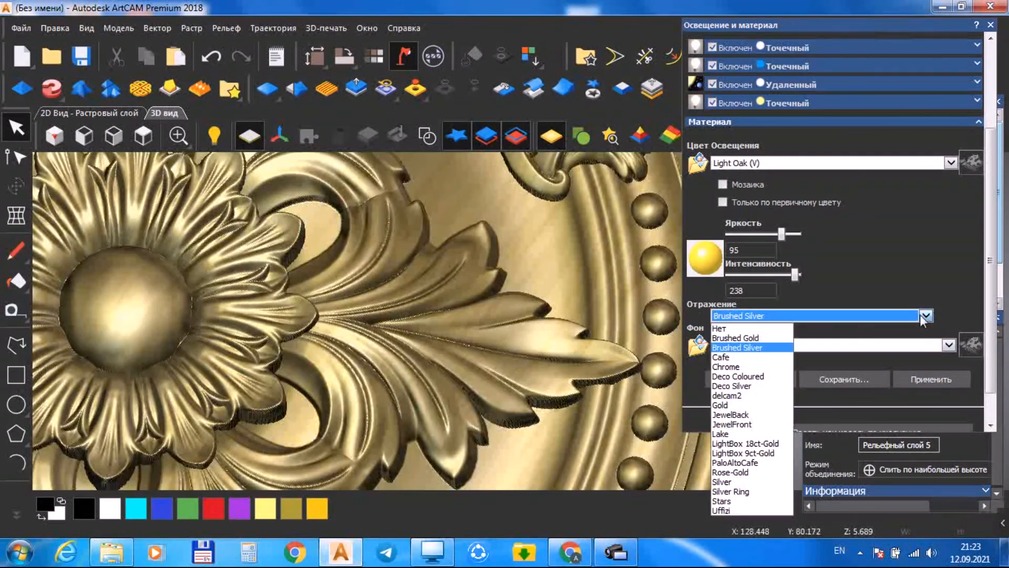
{"action": "left_click", "coordinate": [743, 367]}
{"action": "left_click", "coordinate": [933, 378]}
{"action": "scroll", "coordinate": [456, 242], "scroll_direction": "down", "scroll_amount": 5}
{"action": "scroll", "coordinate": [457, 242], "scroll_direction": "up", "scroll_amount": 3}
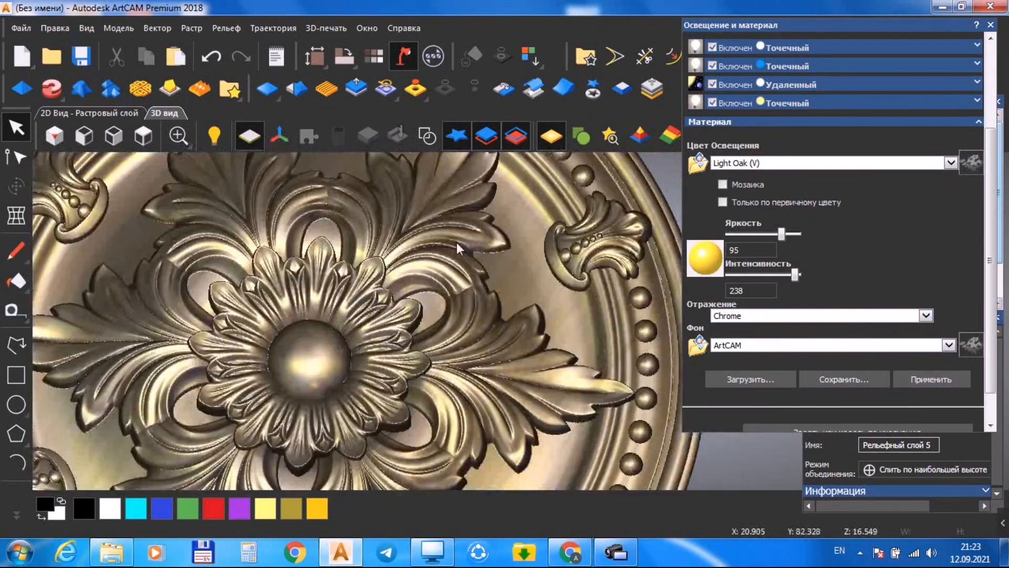
Try the Lake reflection on the rosette material.
{"action": "left_click", "coordinate": [926, 316]}
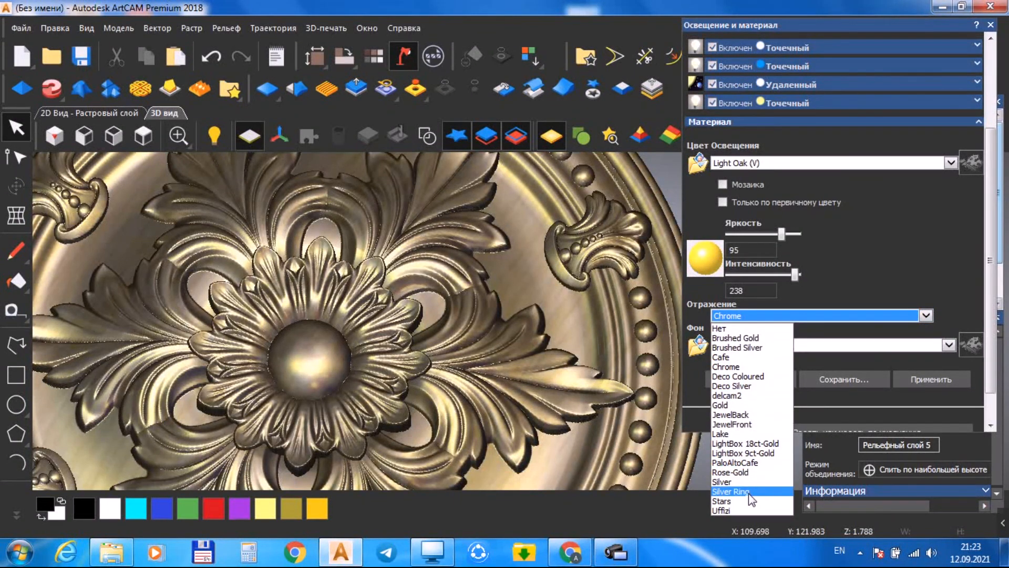
{"action": "left_click", "coordinate": [731, 434]}
{"action": "left_click", "coordinate": [912, 378]}
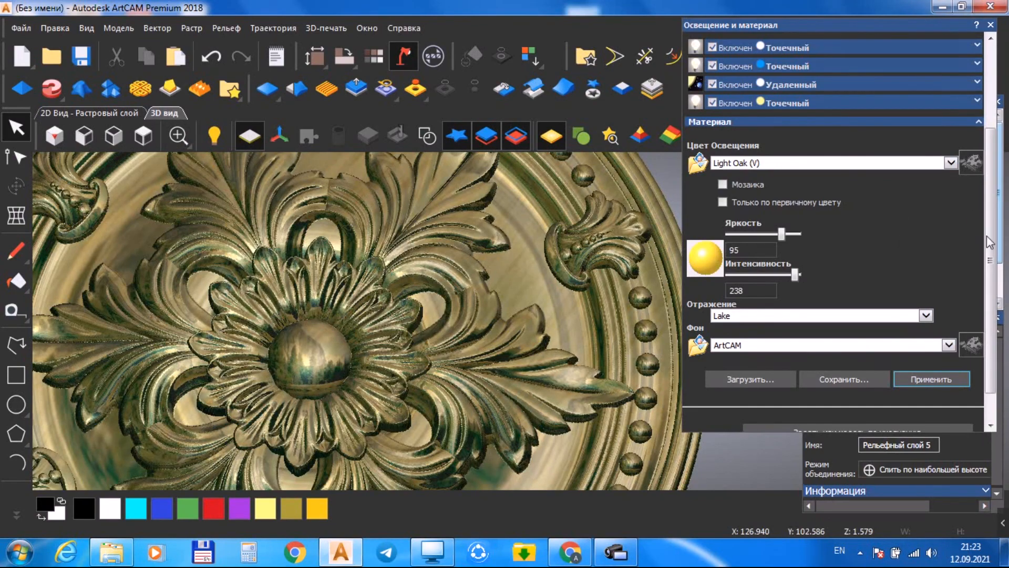
Apply the custom shading preset Свой with its Teak (V) material, inspect the rosette and close the lighting settings.
{"action": "left_click_drag", "start_coordinate": [987, 237], "coordinate": [988, 147]}
{"action": "left_click", "coordinate": [939, 77]}
{"action": "left_click", "coordinate": [742, 347]}
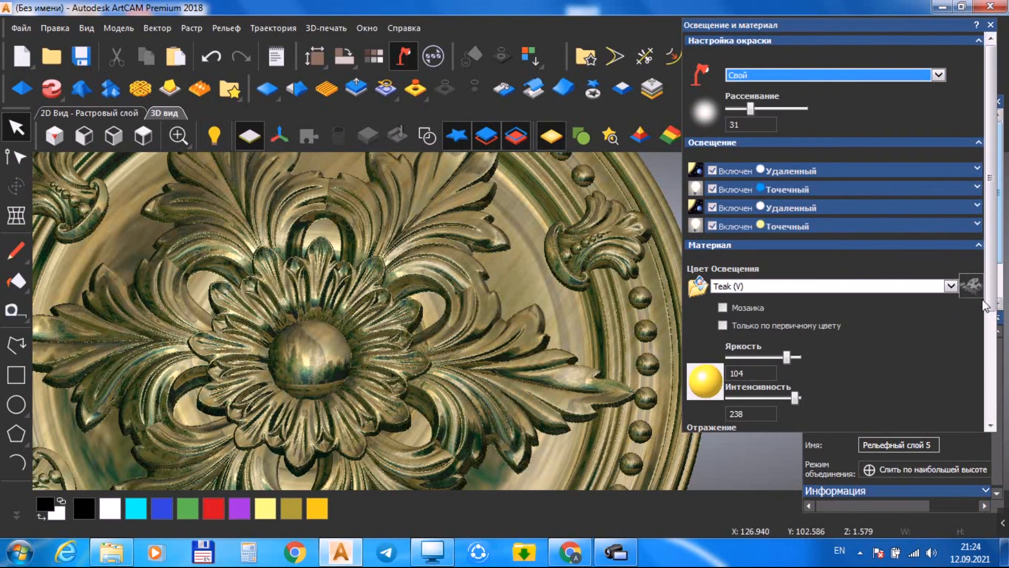
{"action": "scroll", "coordinate": [975, 304], "scroll_direction": "down", "scroll_amount": 3}
{"action": "left_click", "coordinate": [931, 349]}
{"action": "scroll", "coordinate": [516, 416], "scroll_direction": "down", "scroll_amount": 5}
{"action": "scroll", "coordinate": [443, 300], "scroll_direction": "up", "scroll_amount": 2}
{"action": "left_click_drag", "start_coordinate": [450, 309], "coordinate": [518, 304]}
{"action": "scroll", "coordinate": [518, 305], "scroll_direction": "up", "scroll_amount": 1}
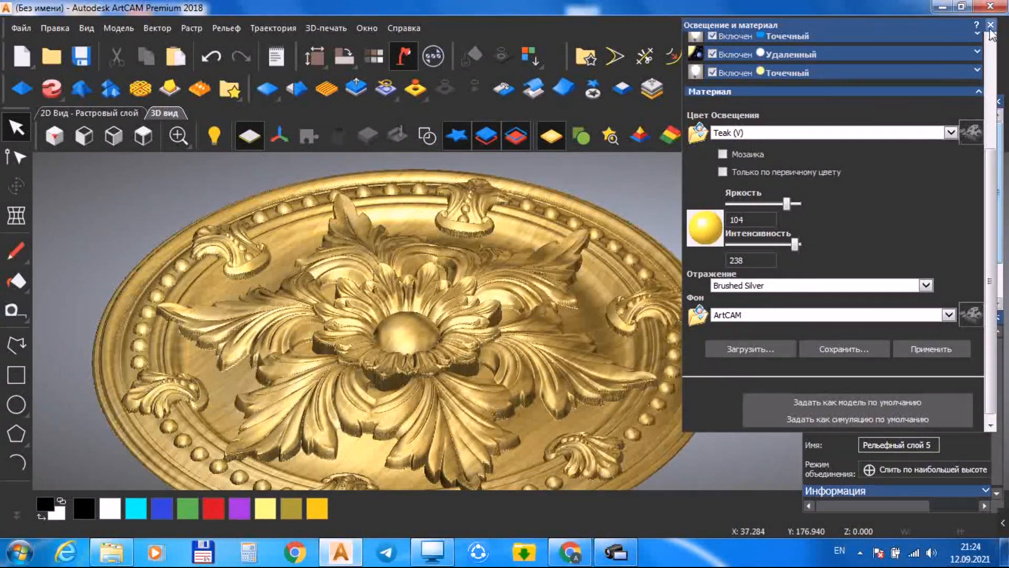
{"action": "left_click", "coordinate": [991, 25]}
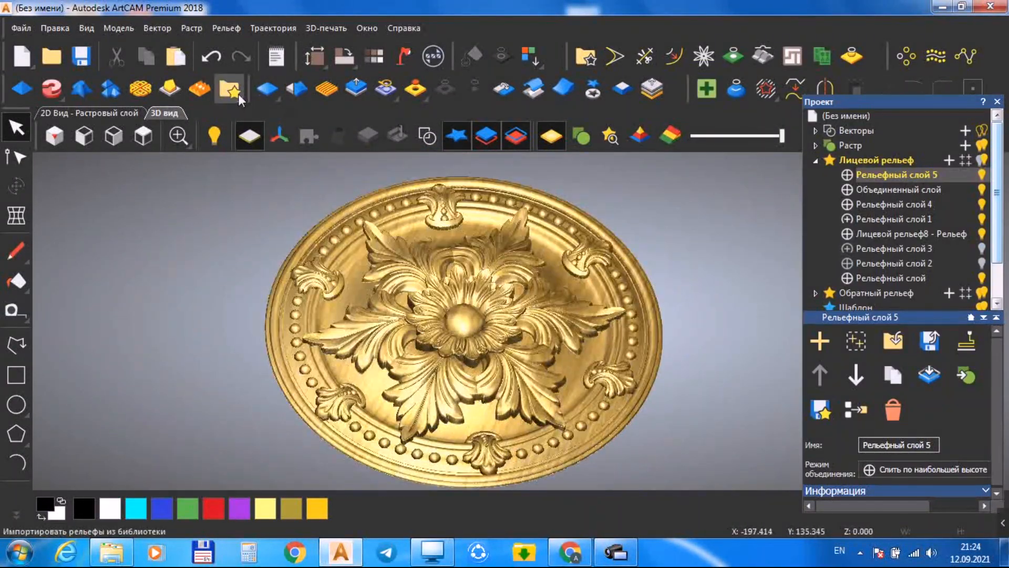